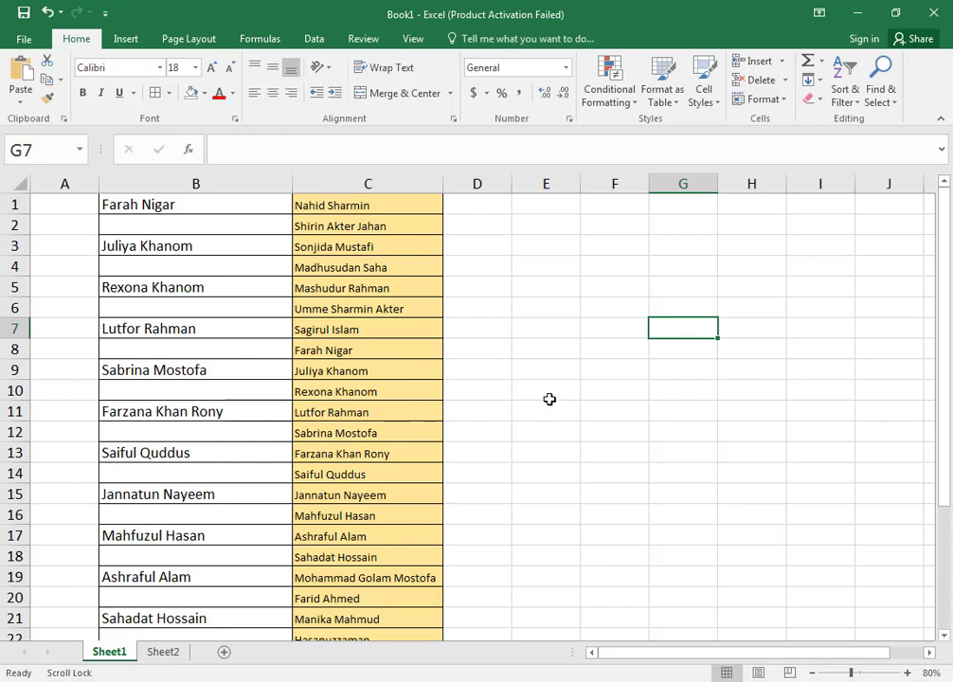
# Examine the name lists in columns B and C of Sheet1, comparing the gaps between entries.
pyautogui.click(551, 398)
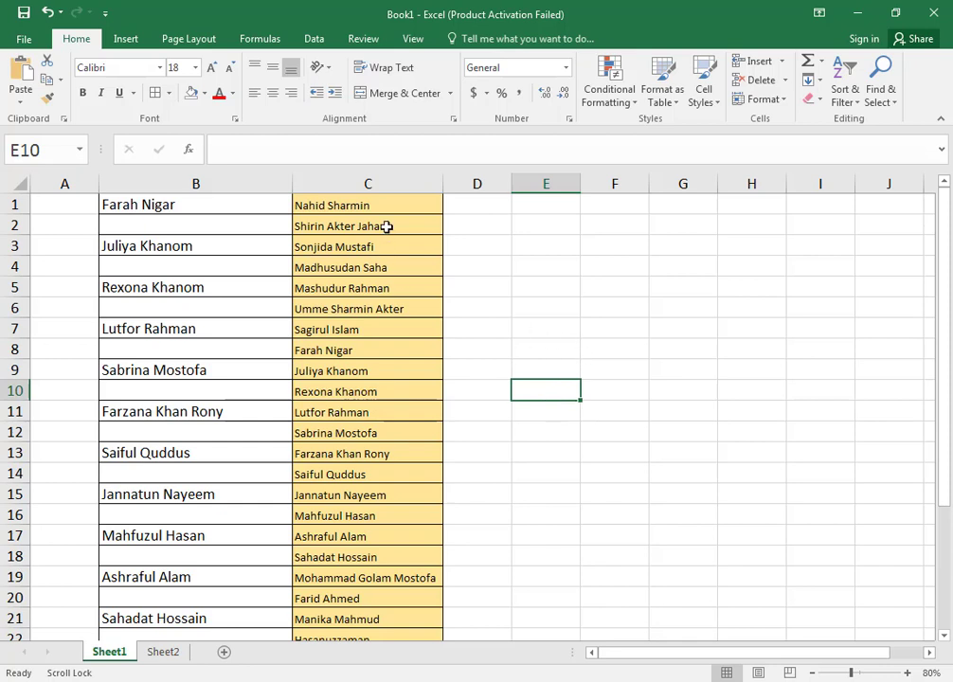
pyautogui.moveTo(393, 205); pyautogui.dragTo(379, 536)
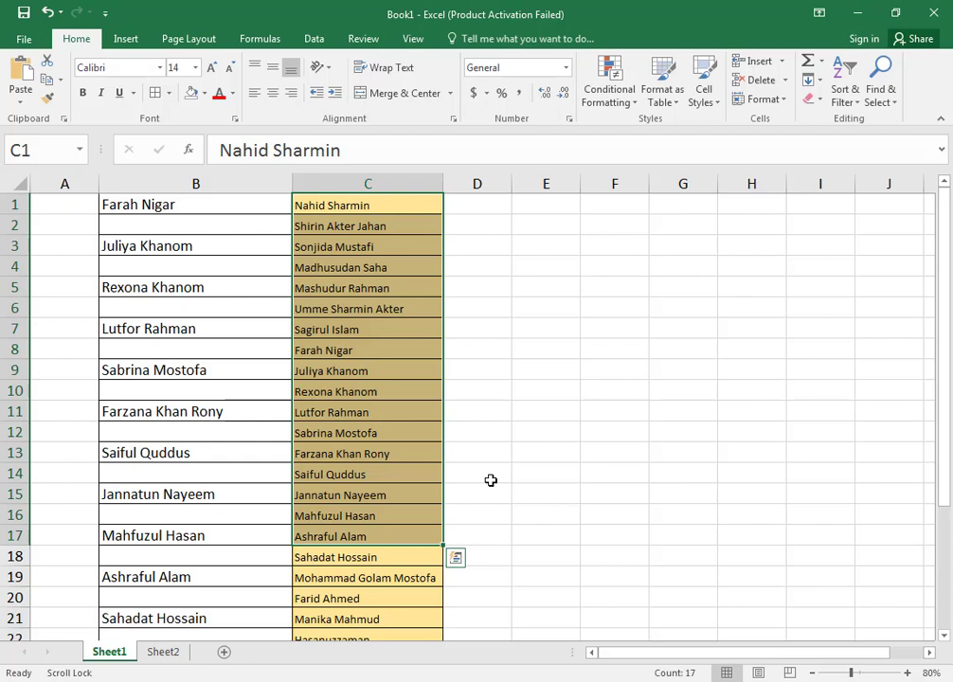
pyautogui.click(502, 368)
pyautogui.moveTo(396, 204); pyautogui.dragTo(425, 621)
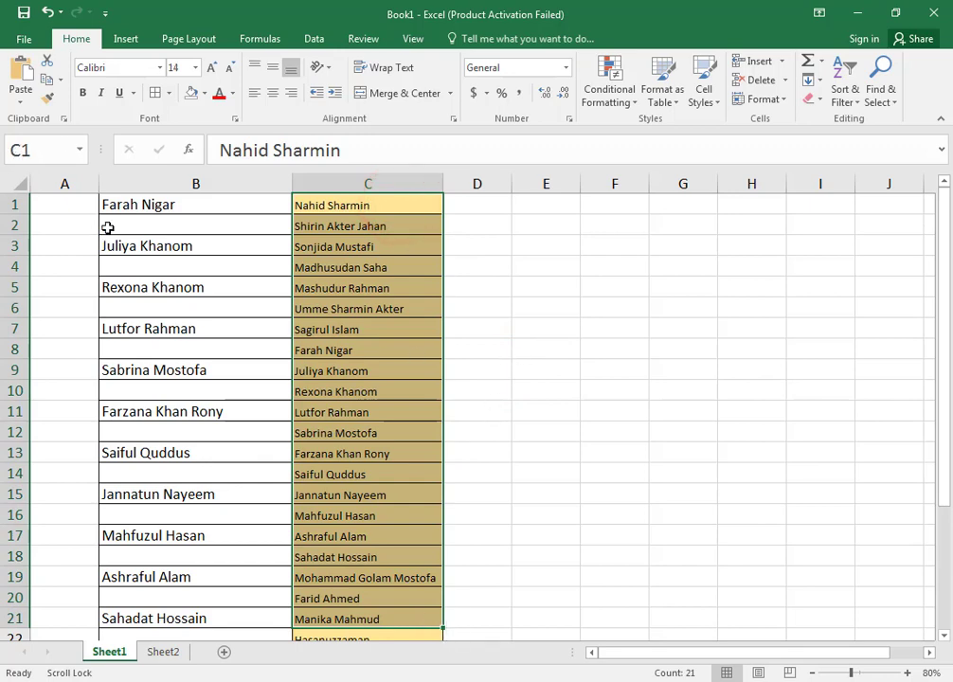
pyautogui.moveTo(174, 205); pyautogui.dragTo(213, 597)
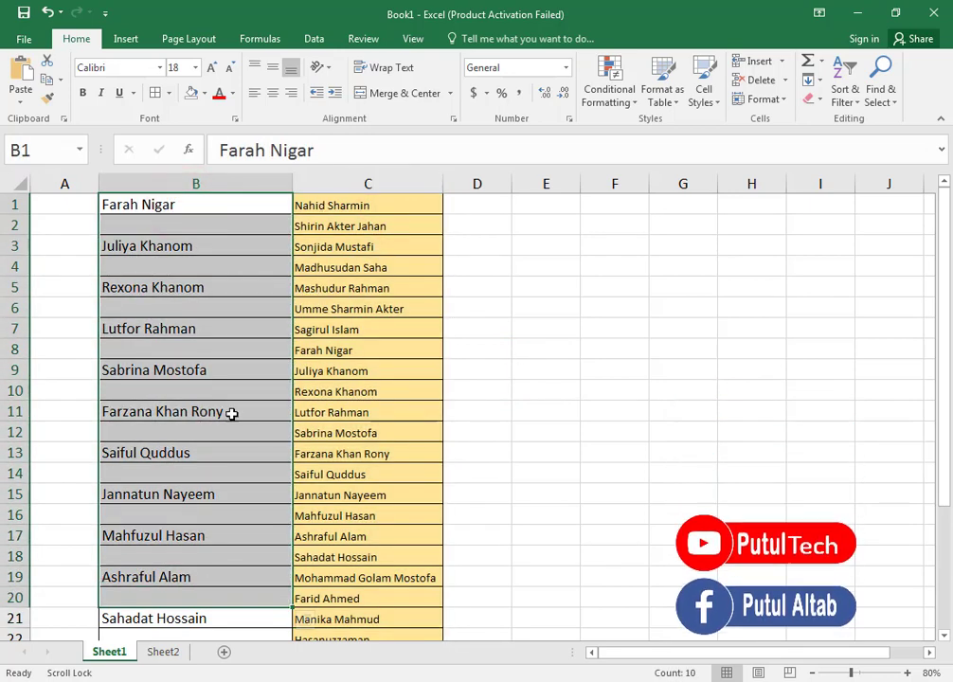
pyautogui.click(229, 413)
pyautogui.moveTo(371, 209); pyautogui.dragTo(370, 590)
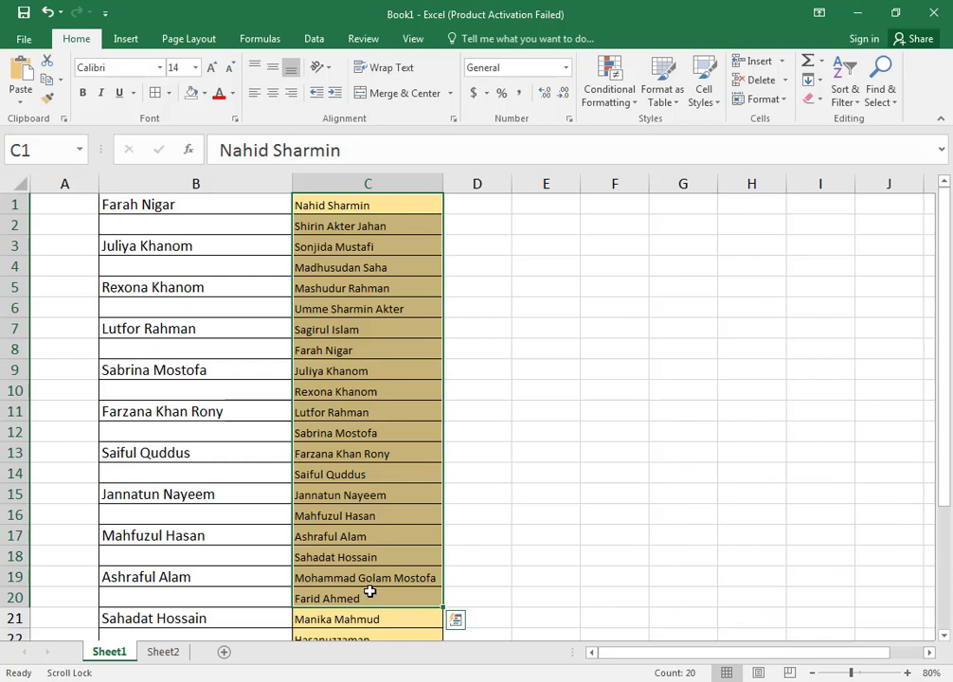
pyautogui.click(135, 429)
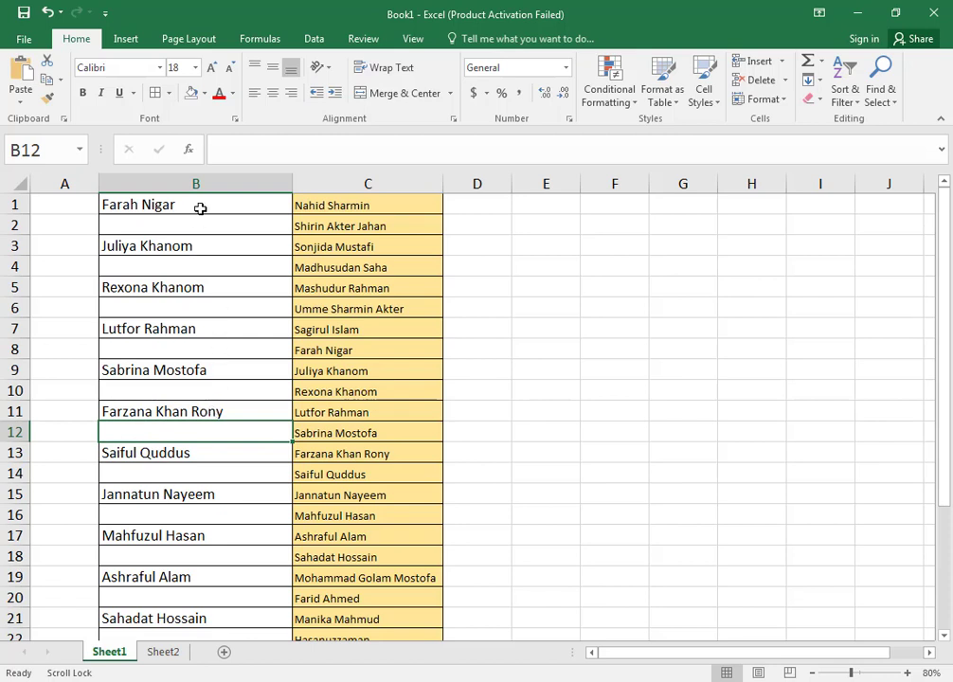
pyautogui.moveTo(200, 208); pyautogui.dragTo(243, 599)
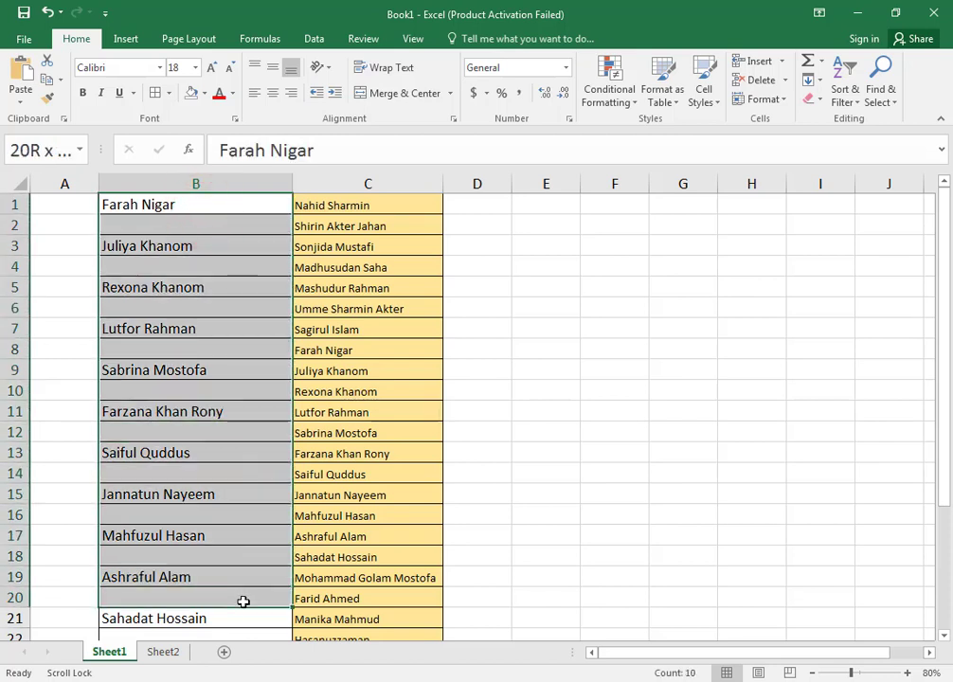
pyautogui.moveTo(244, 600); pyautogui.dragTo(244, 600)
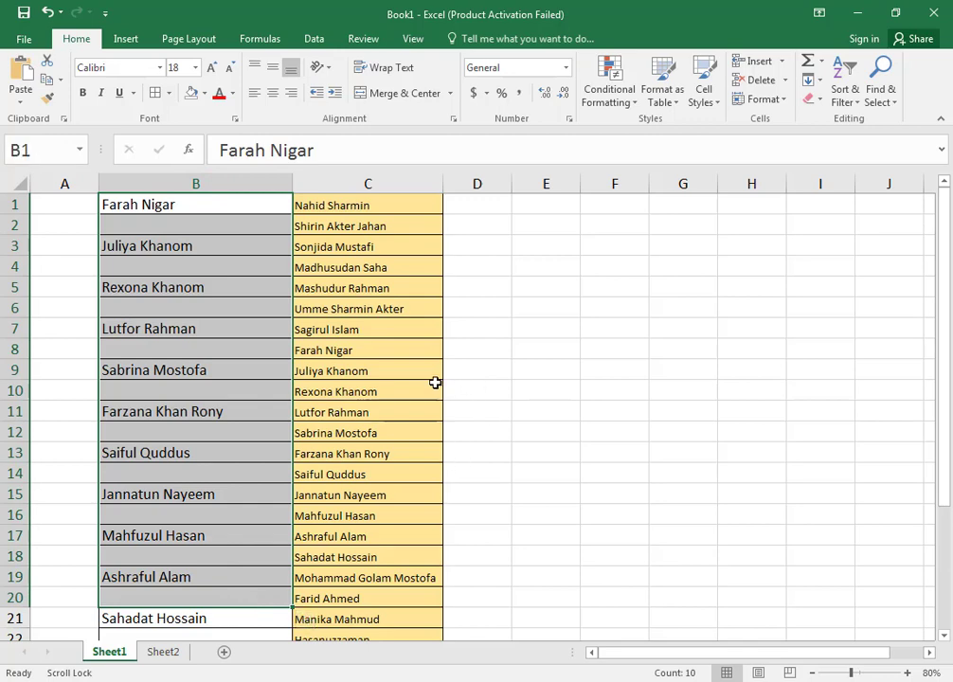
# Delete row 5 from the numbered list on Sheet2.
pyautogui.click(176, 661)
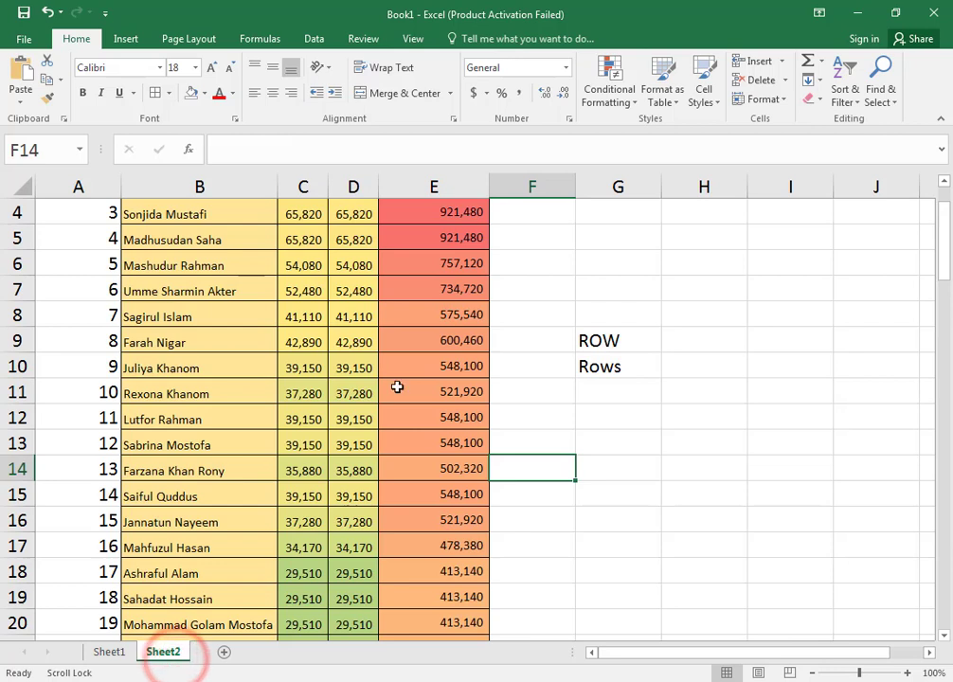
pyautogui.click(608, 341)
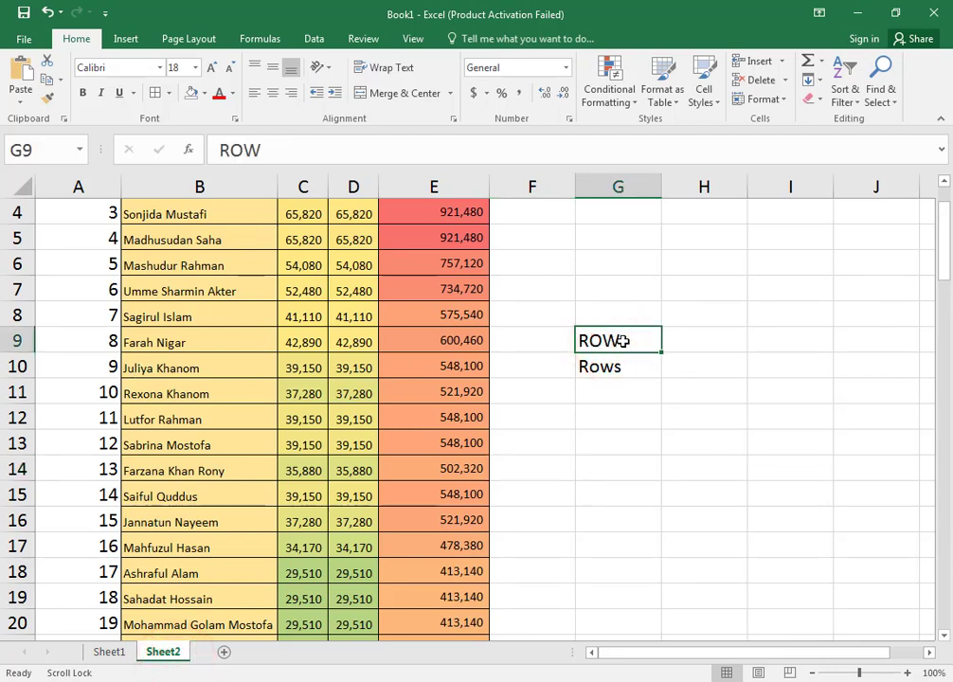
pyautogui.click(614, 370)
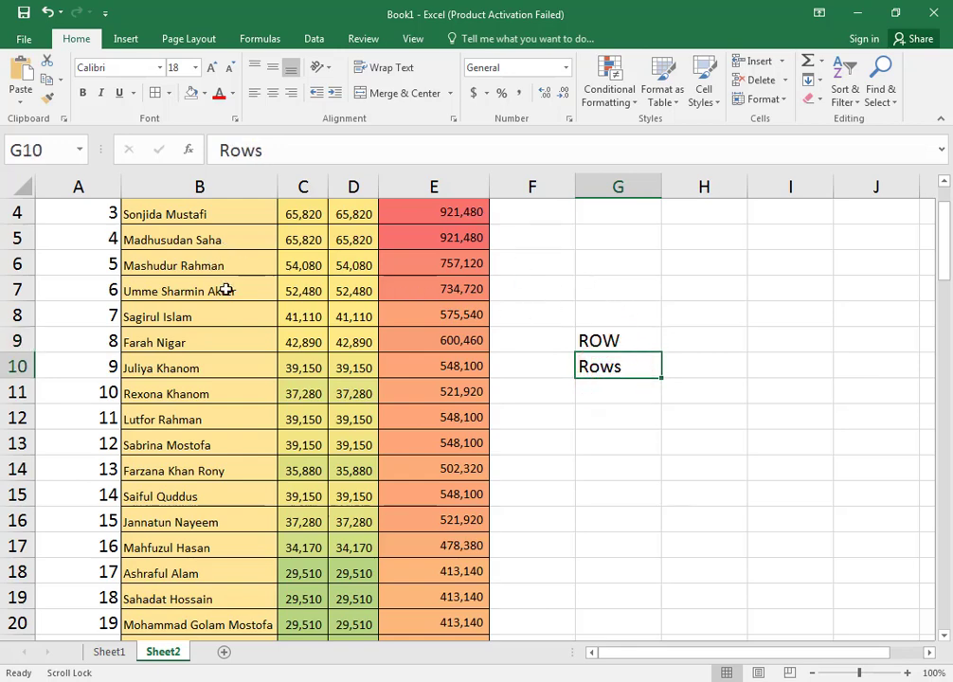
pyautogui.scroll(1, 227, 290)
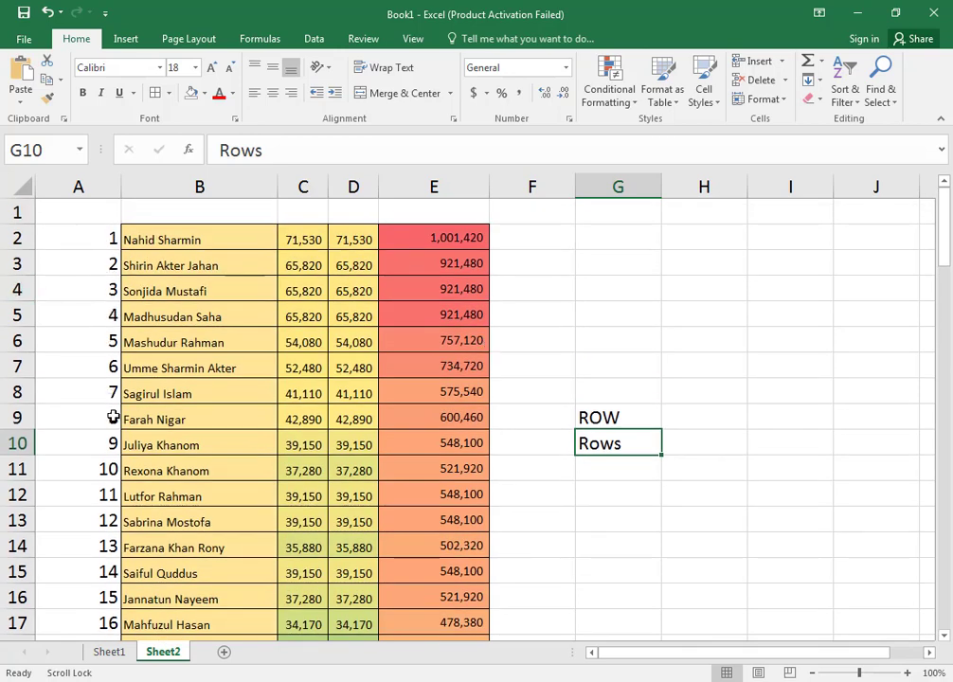
pyautogui.click(16, 316)
pyautogui.rightClick(16, 316)
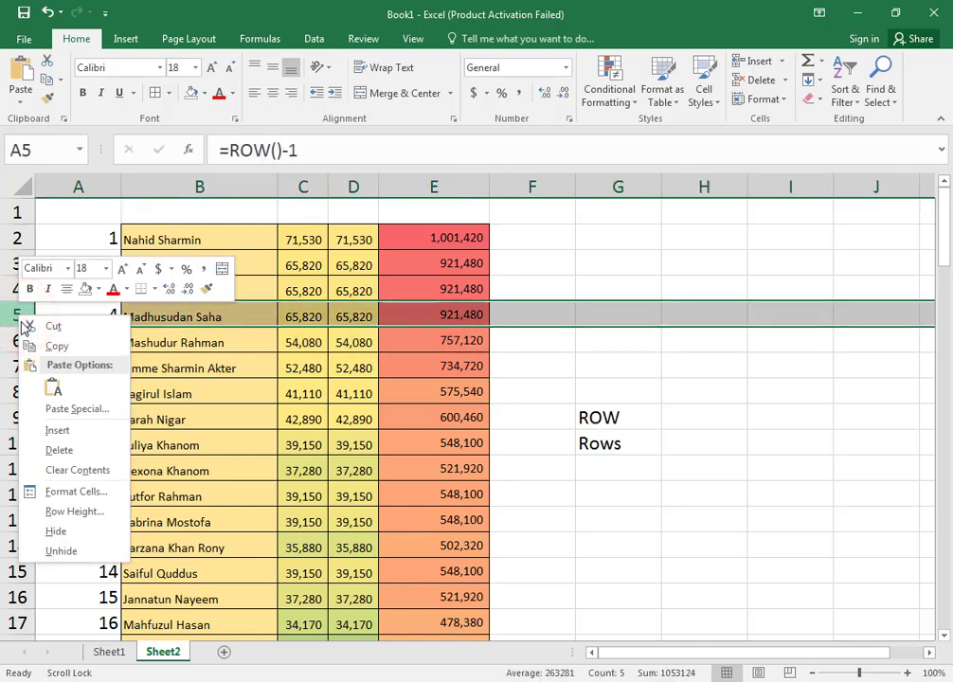
pyautogui.click(61, 449)
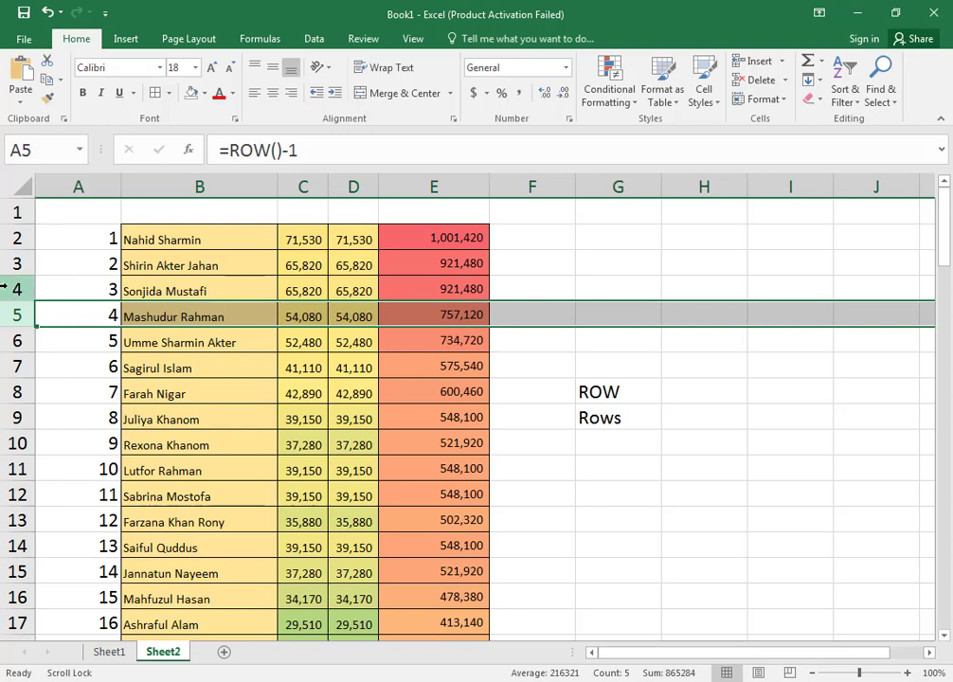
# Delete rows 4 through 7 together from the Sheet2 list.
pyautogui.moveTo(17, 290); pyautogui.dragTo(20, 366)
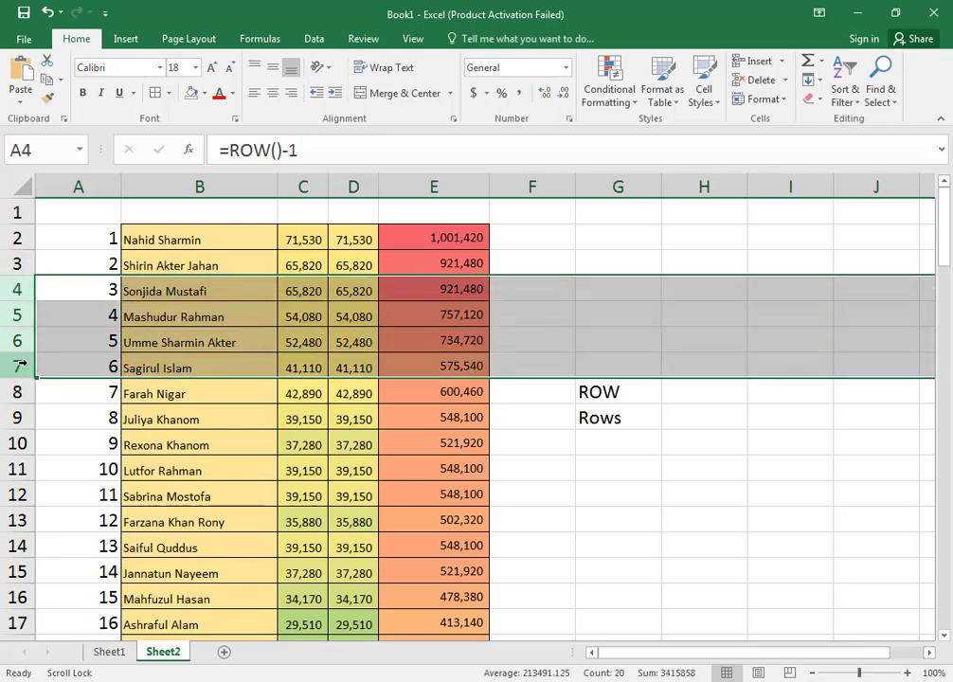
pyautogui.rightClick(21, 365)
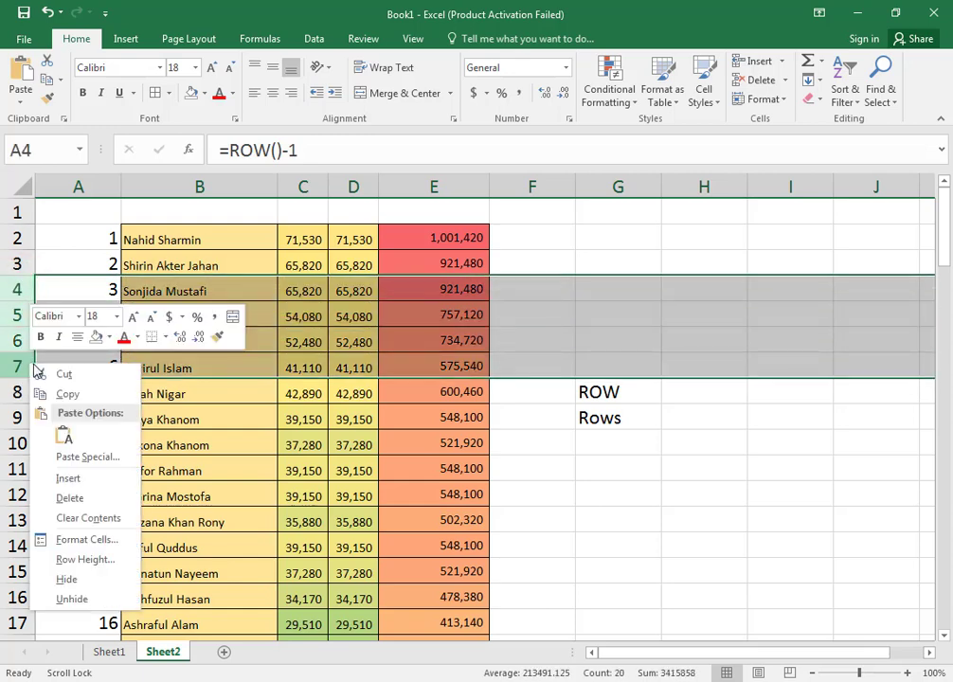
pyautogui.click(95, 503)
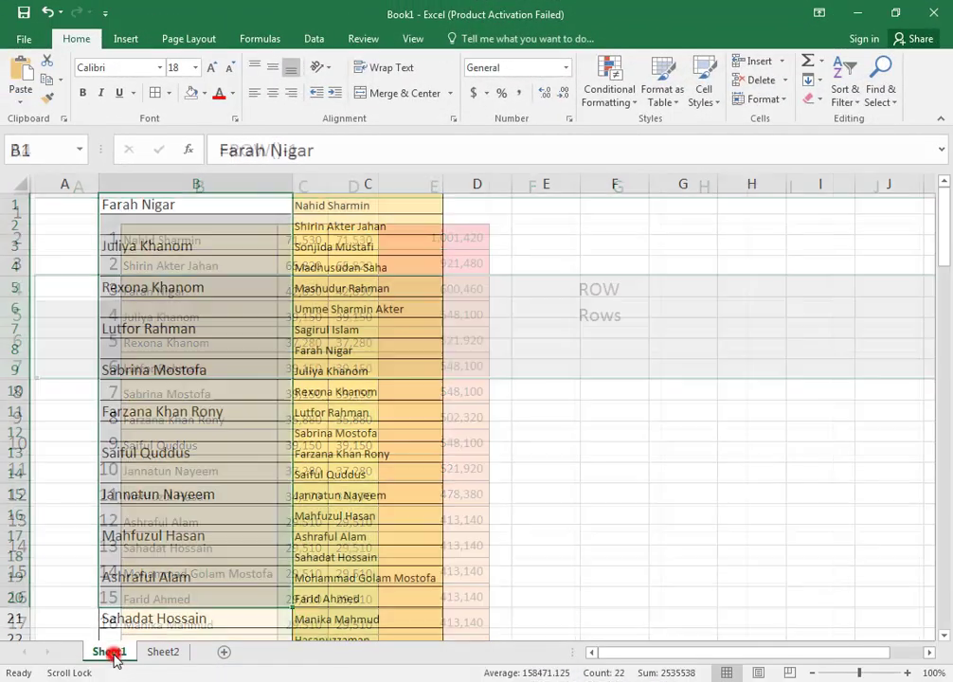
# Delete the whole column C containing the highlighted name list from Sheet1.
pyautogui.click(422, 206)
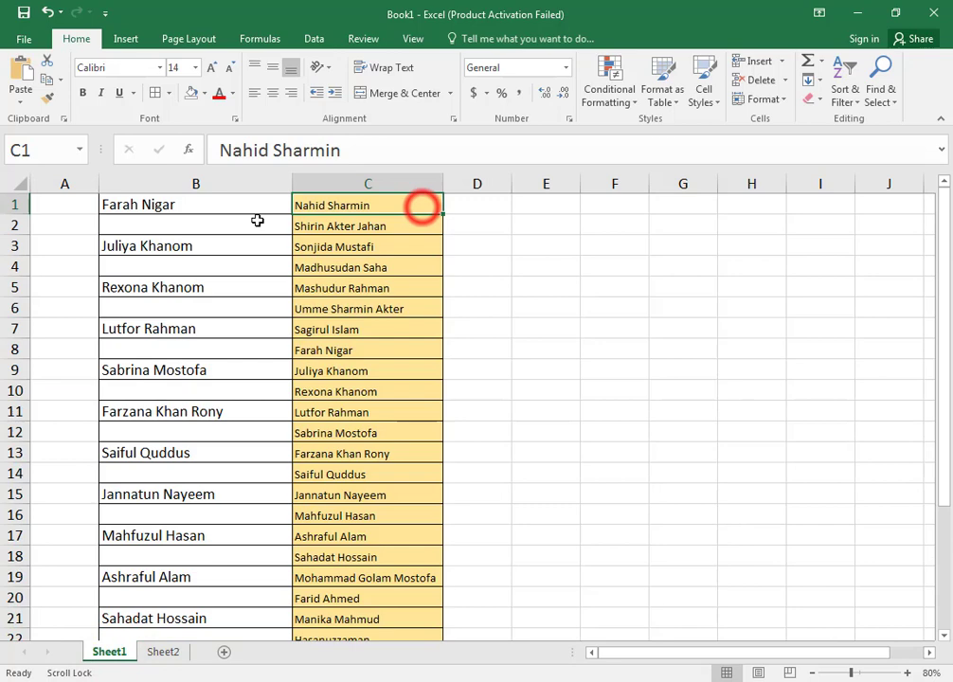
pyautogui.click(355, 184)
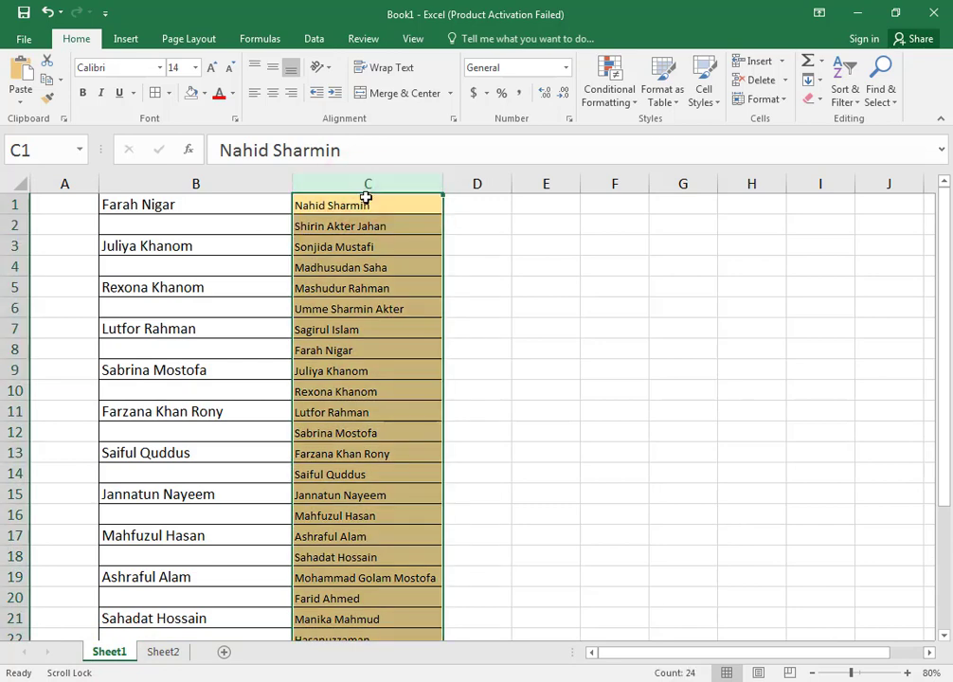
pyautogui.moveTo(366, 204); pyautogui.dragTo(399, 665)
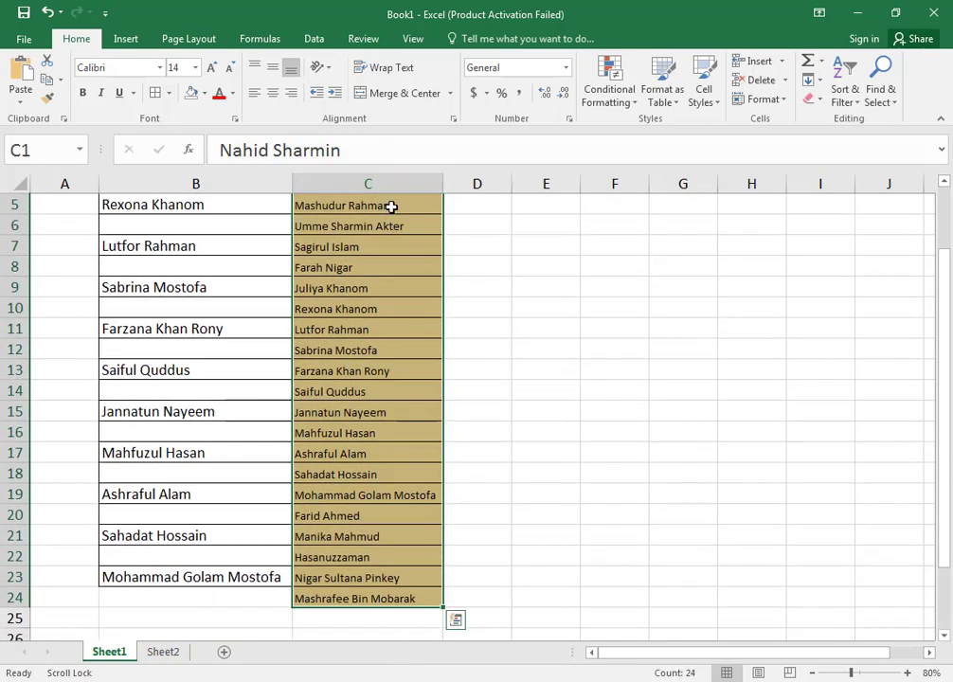
pyautogui.click(374, 185)
pyautogui.rightClick(375, 183)
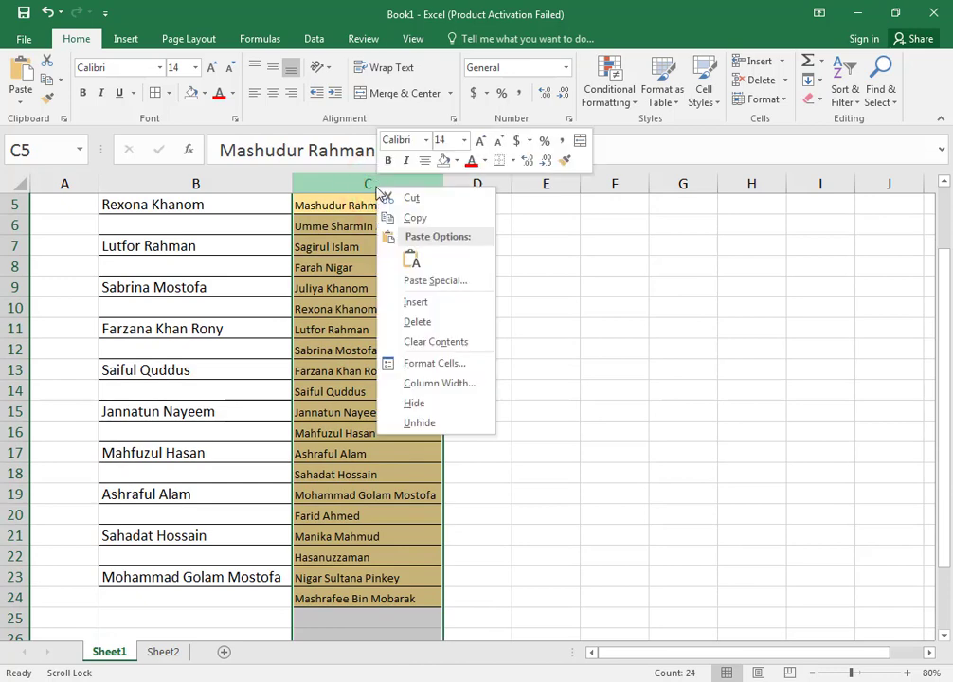
pyautogui.click(428, 321)
# Select the range B1:B23 on Sheet1, covering all names and the empty cells between them.
pyautogui.click(247, 286)
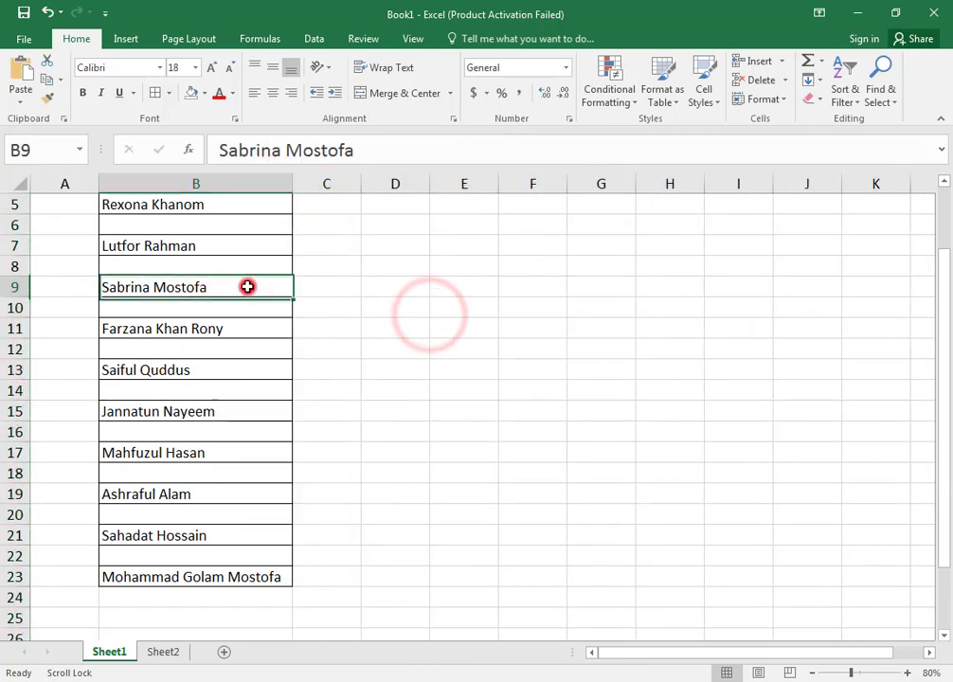
pyautogui.scroll(2, 196, 205)
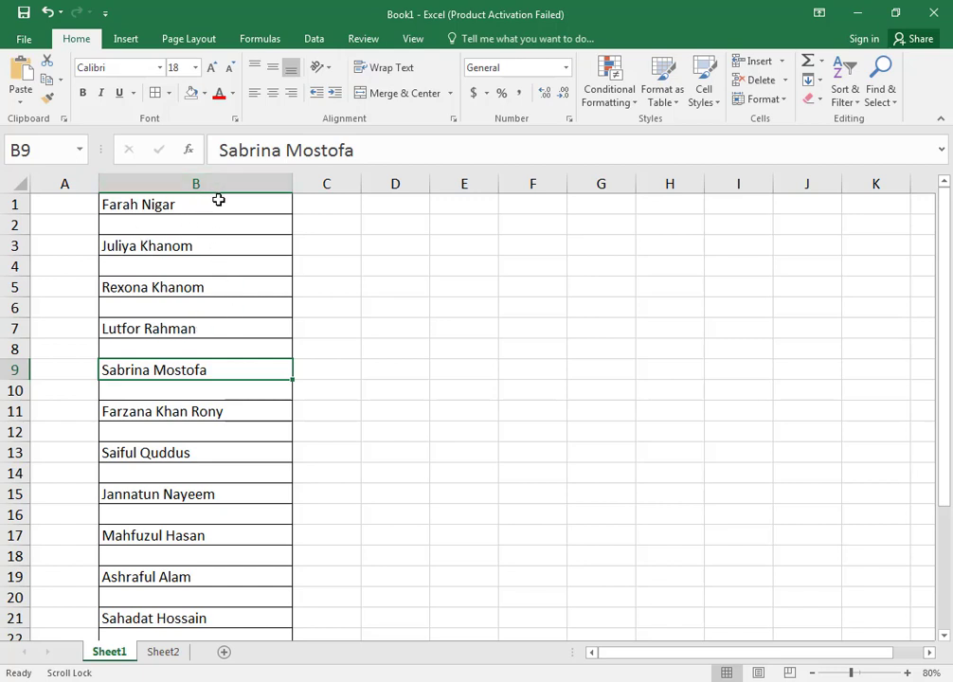
pyautogui.moveTo(217, 200); pyautogui.dragTo(232, 538)
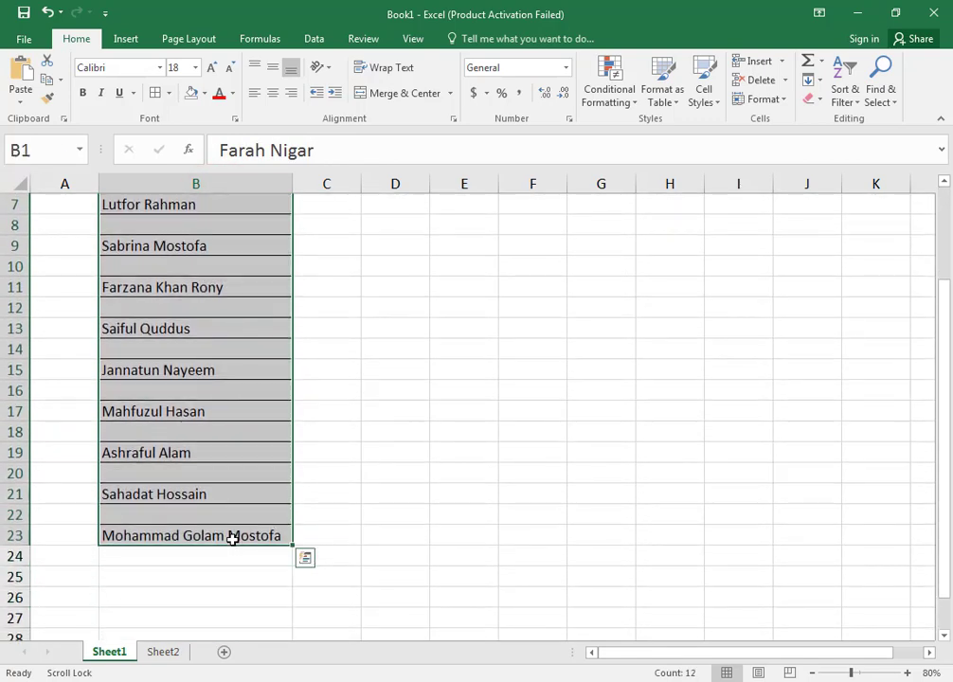
pyautogui.click(878, 99)
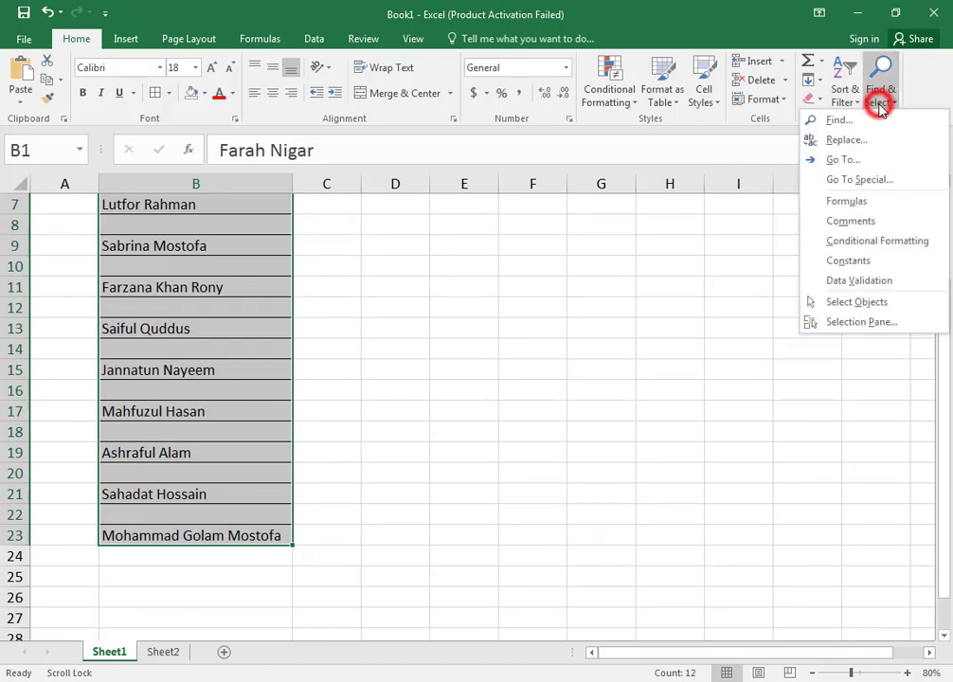
pyautogui.click(863, 168)
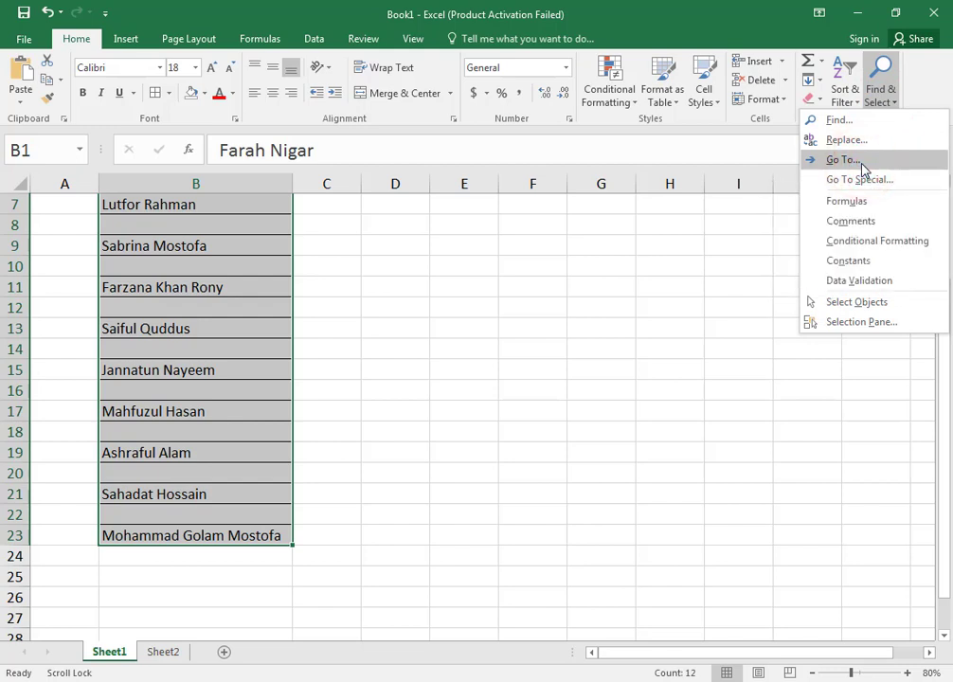
pyautogui.click(734, 255)
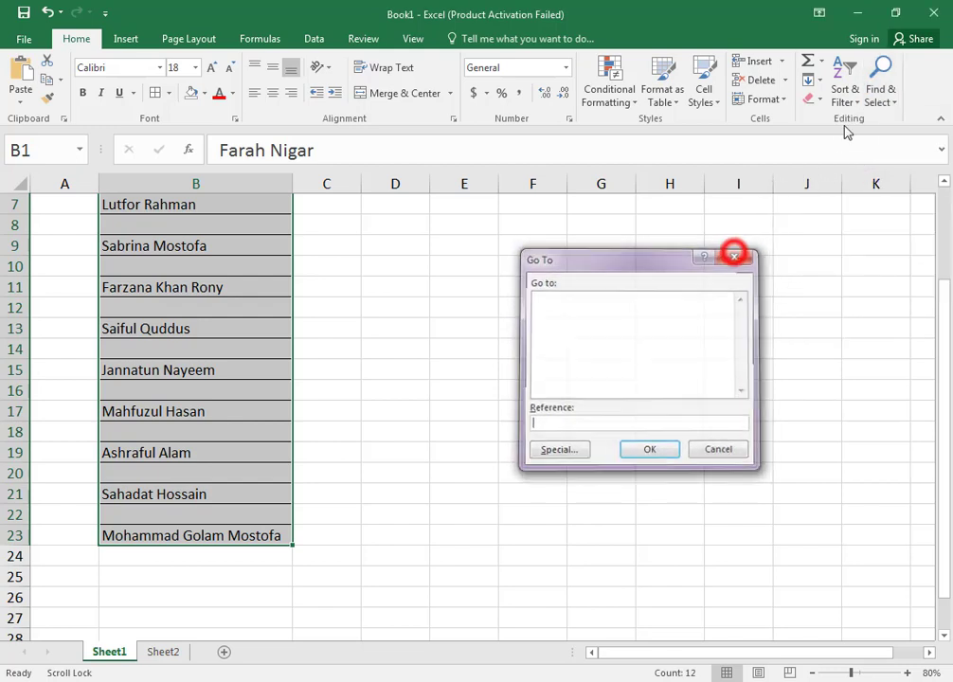
pyautogui.click(886, 98)
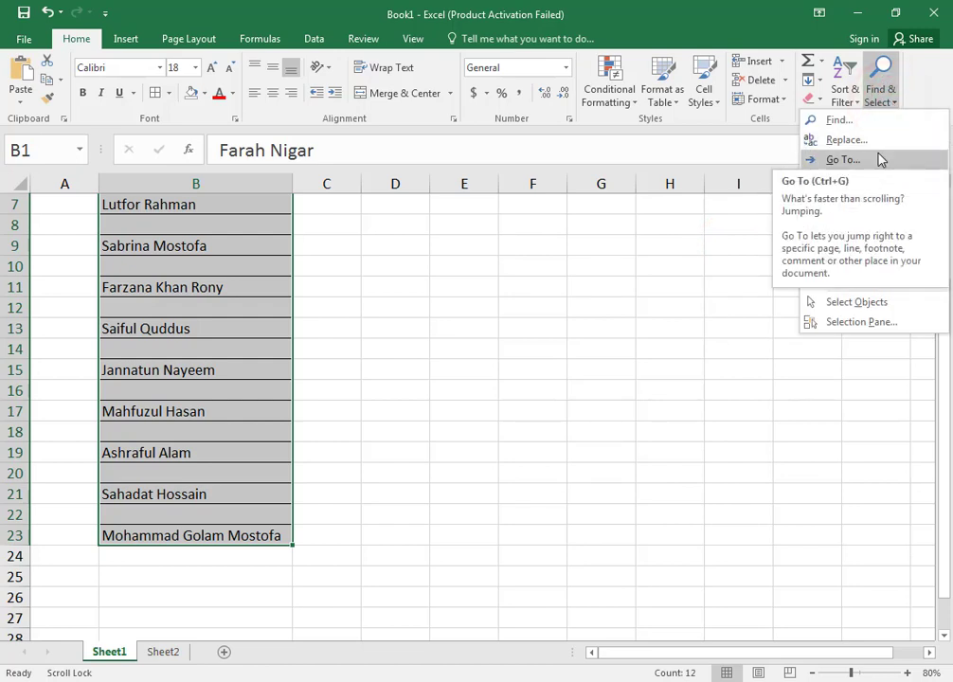
pyautogui.click(878, 160)
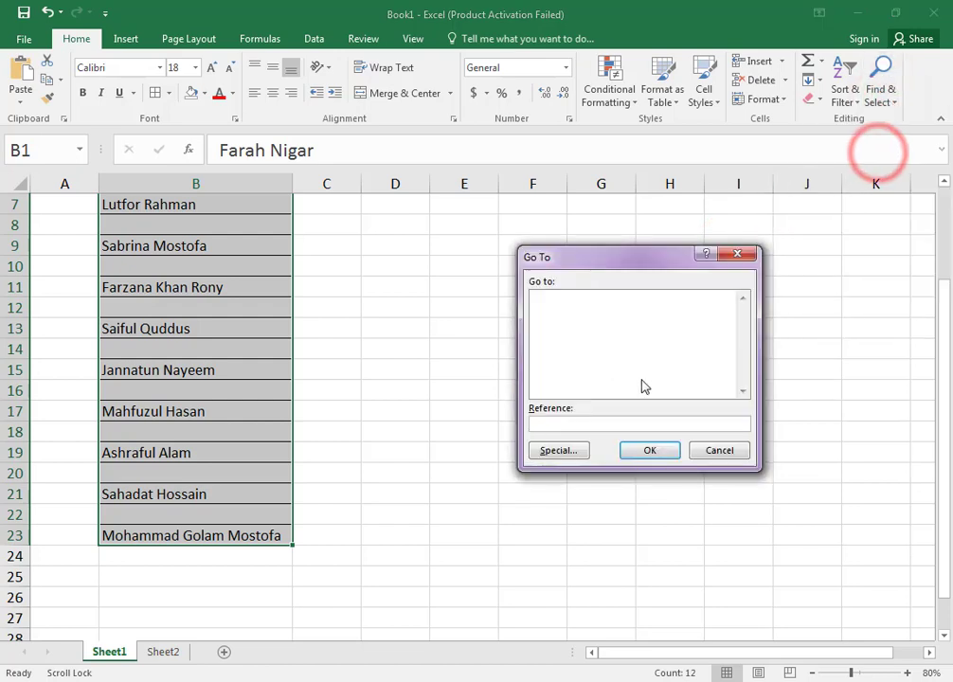
pyautogui.click(737, 450)
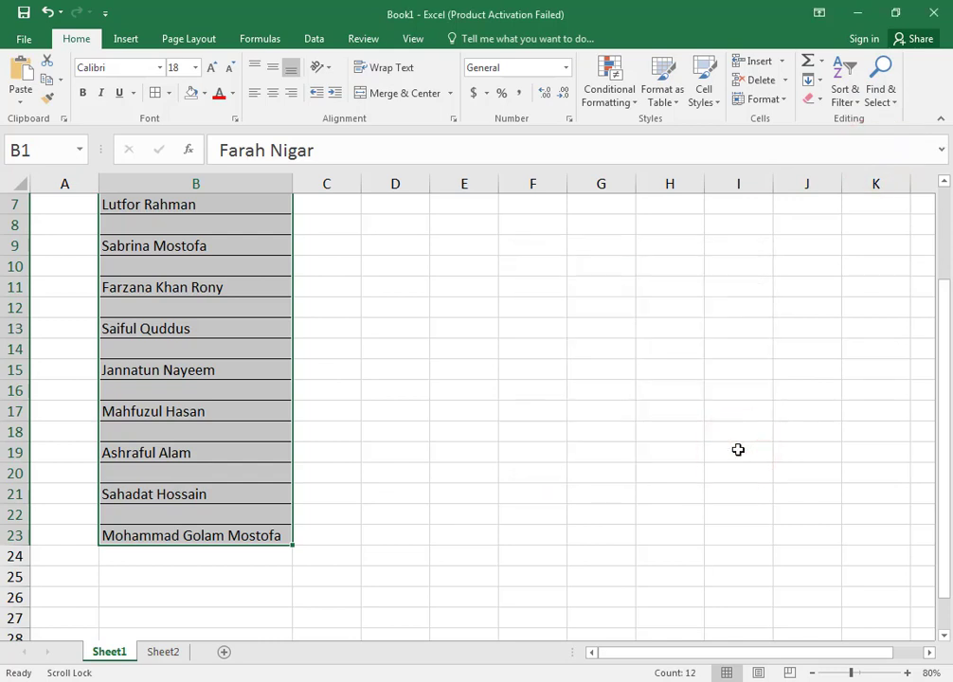
pyautogui.hotkey('ctrl', 'g')
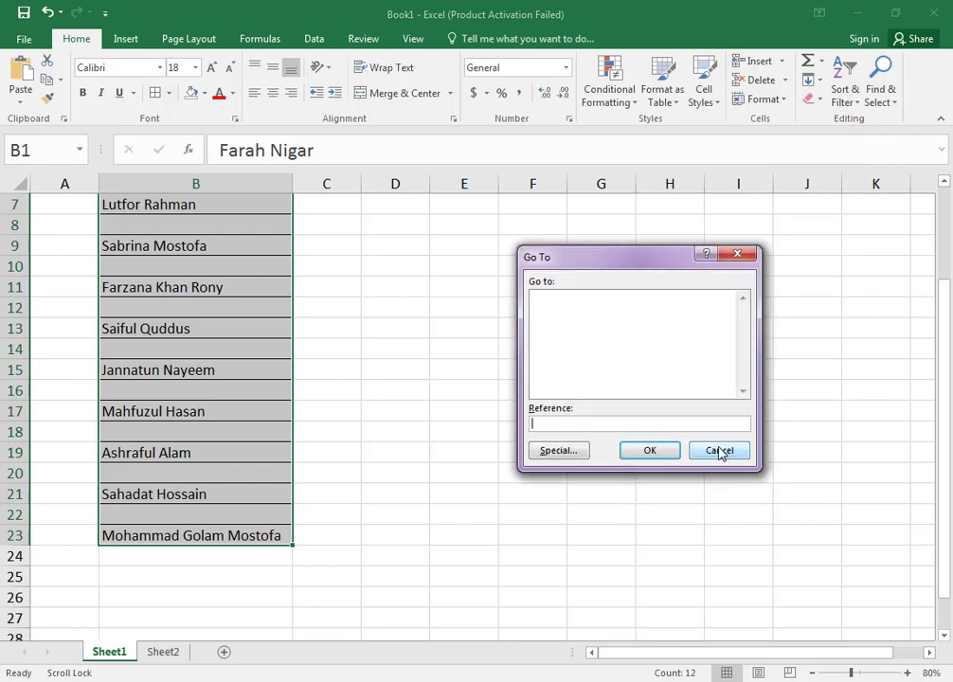
# Select all blank cells within B1:B23 using Go To Special with the Blanks option.
pyautogui.click(886, 100)
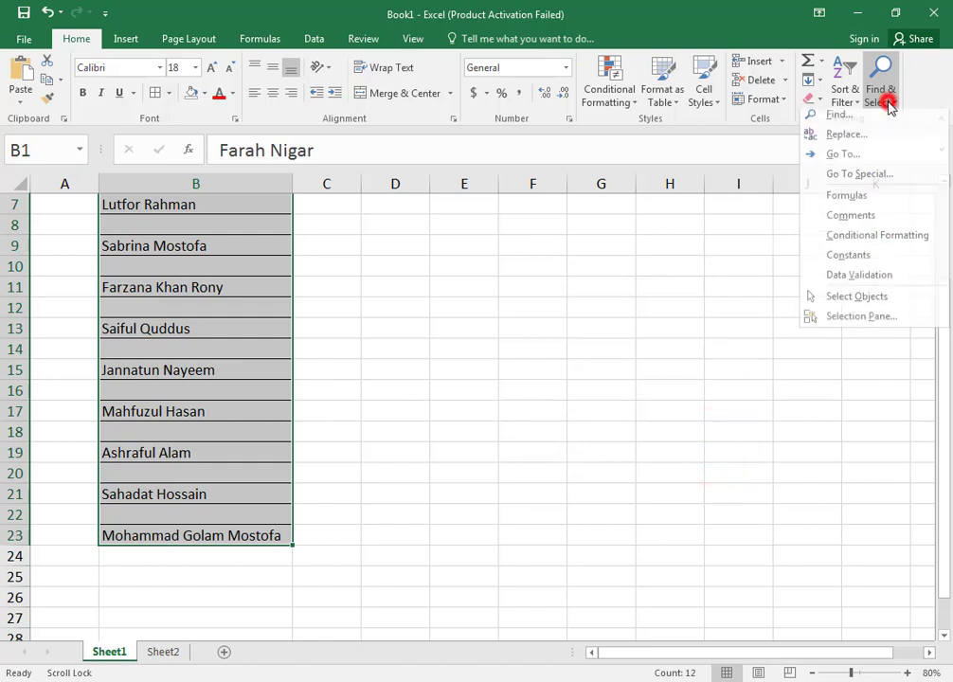
pyautogui.click(880, 163)
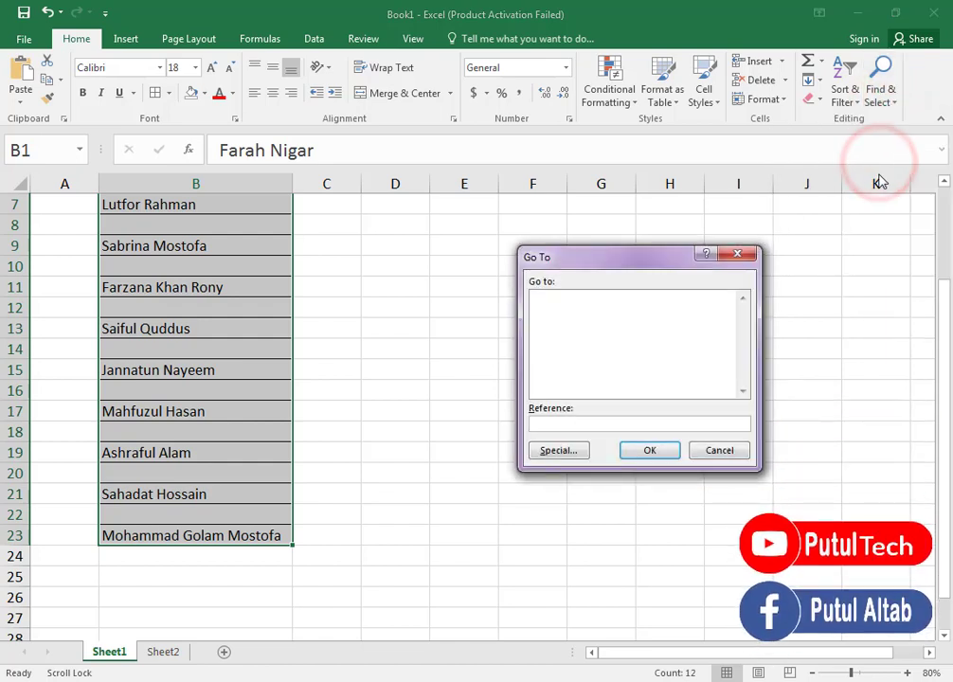
pyautogui.click(576, 452)
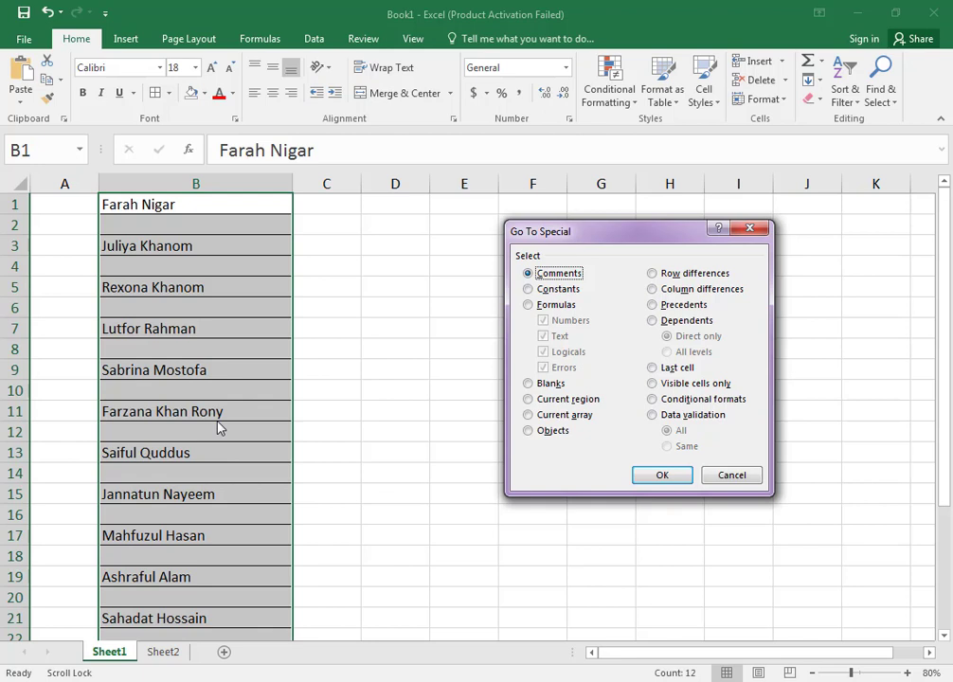
pyautogui.click(528, 382)
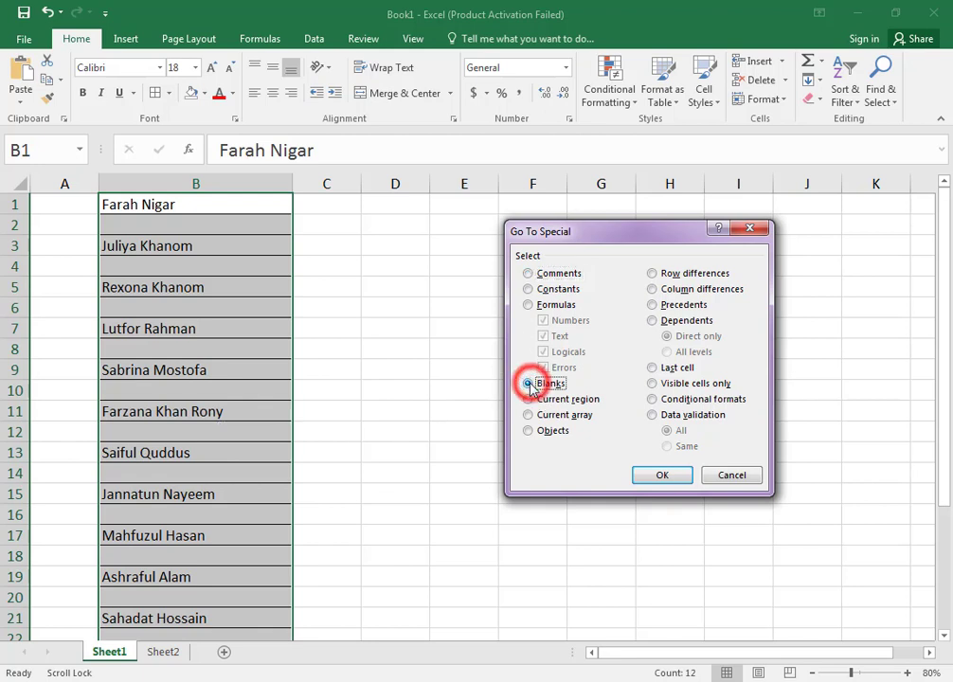
pyautogui.click(675, 482)
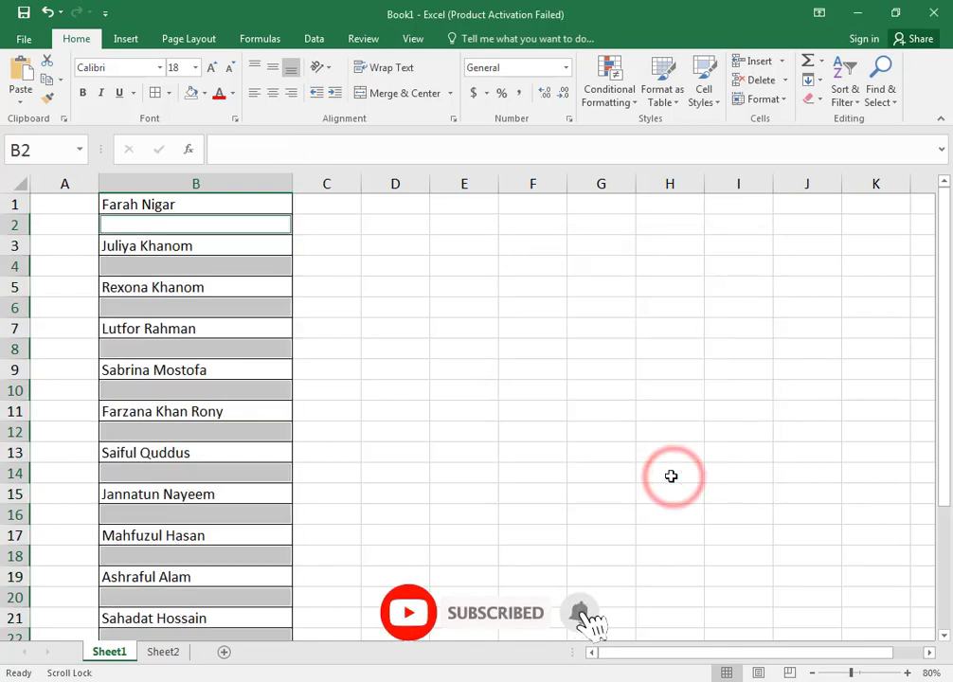
# Delete the selected blank cells from the Sheet1 name list, shifting the remaining cells up.
pyautogui.rightClick(230, 310)
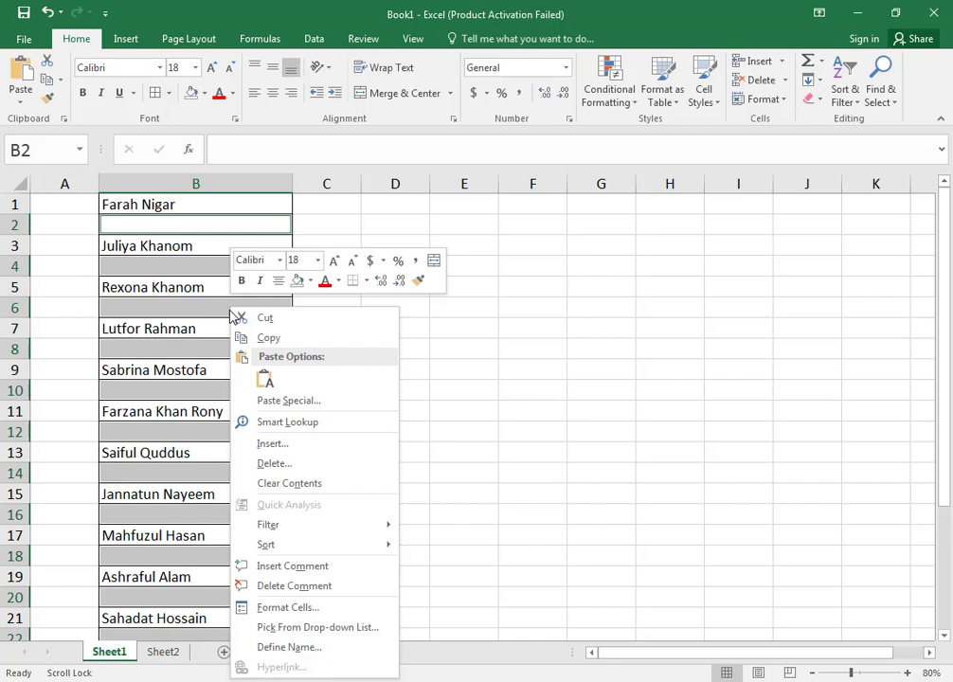
pyautogui.click(299, 464)
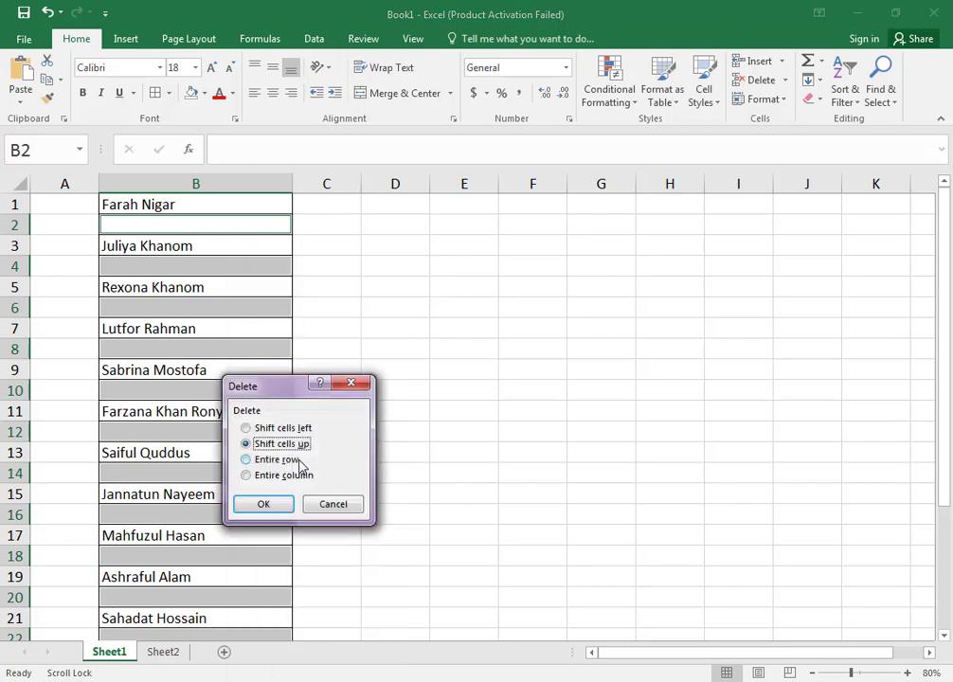
pyautogui.click(273, 506)
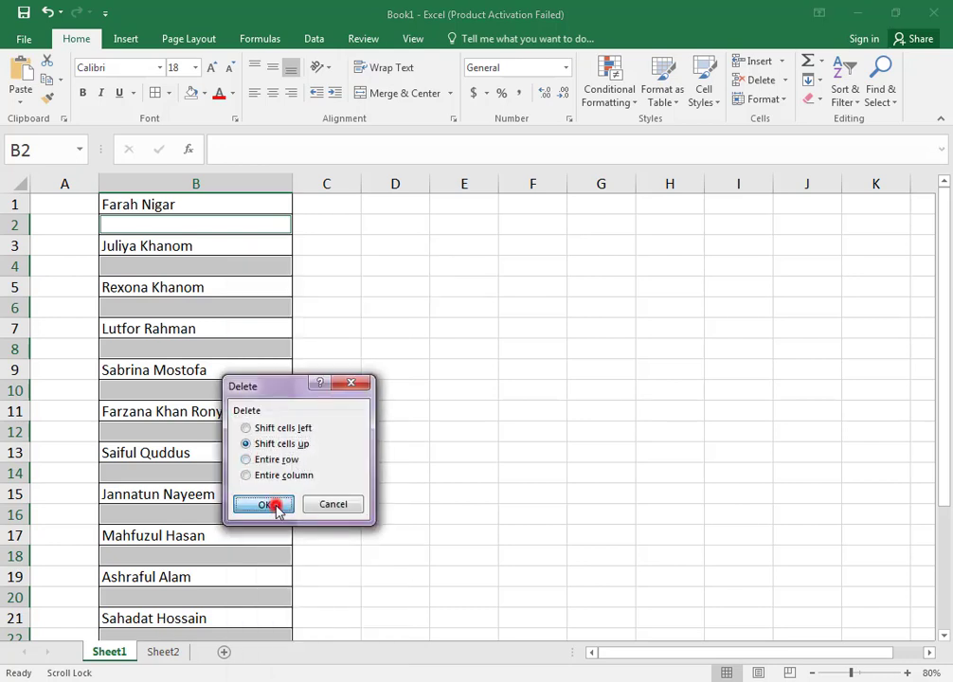
pyautogui.click(430, 437)
pyautogui.moveTo(215, 201); pyautogui.dragTo(214, 237)
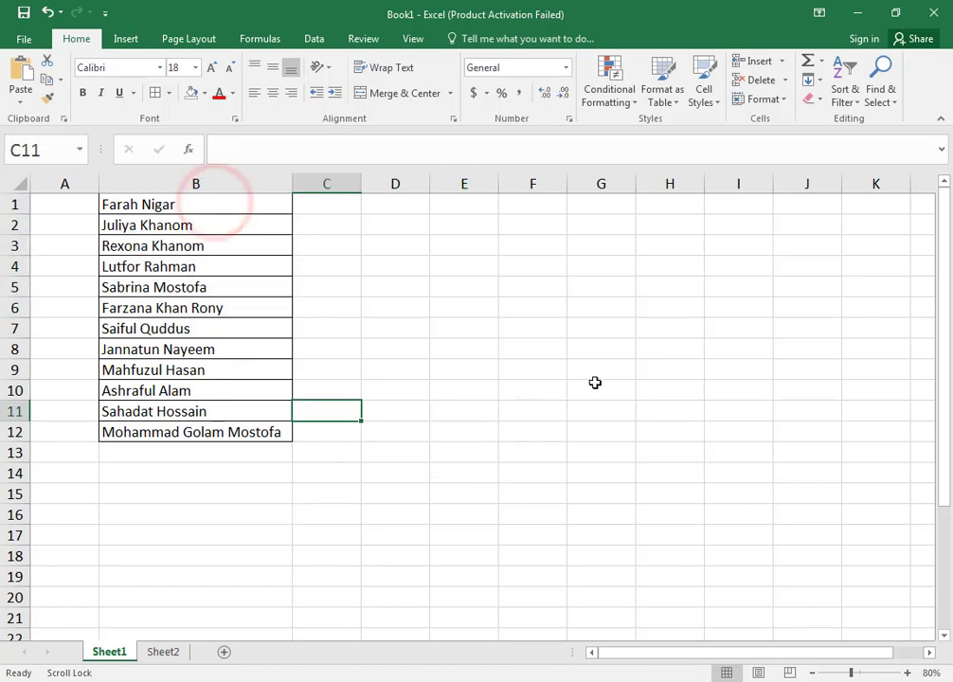
pyautogui.click(574, 412)
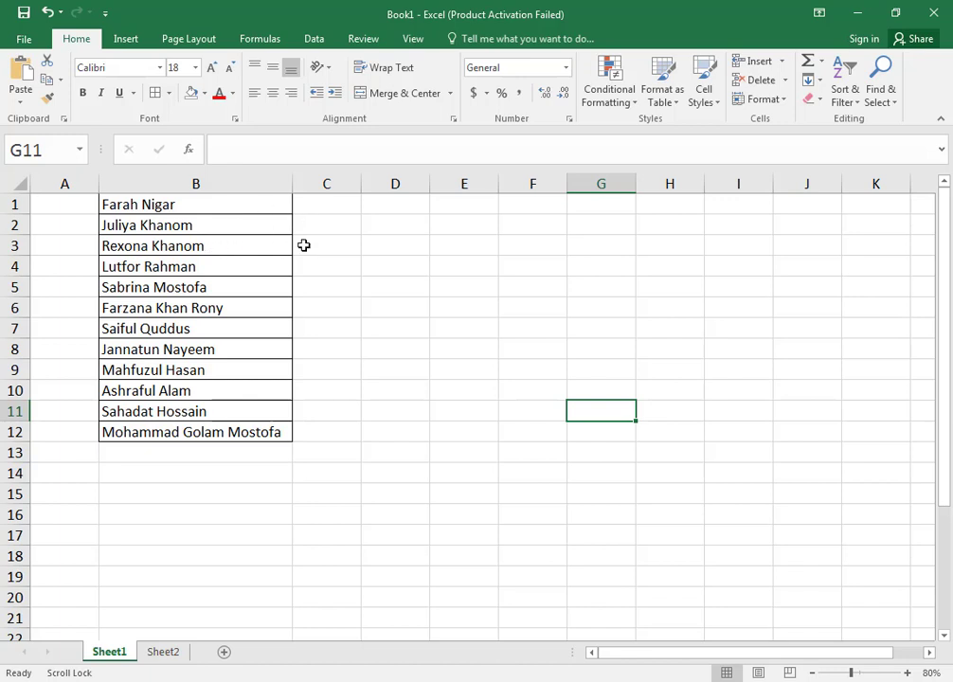
# Insert a blank row at row 3 and another at row 6 of the name list.
pyautogui.rightClick(15, 245)
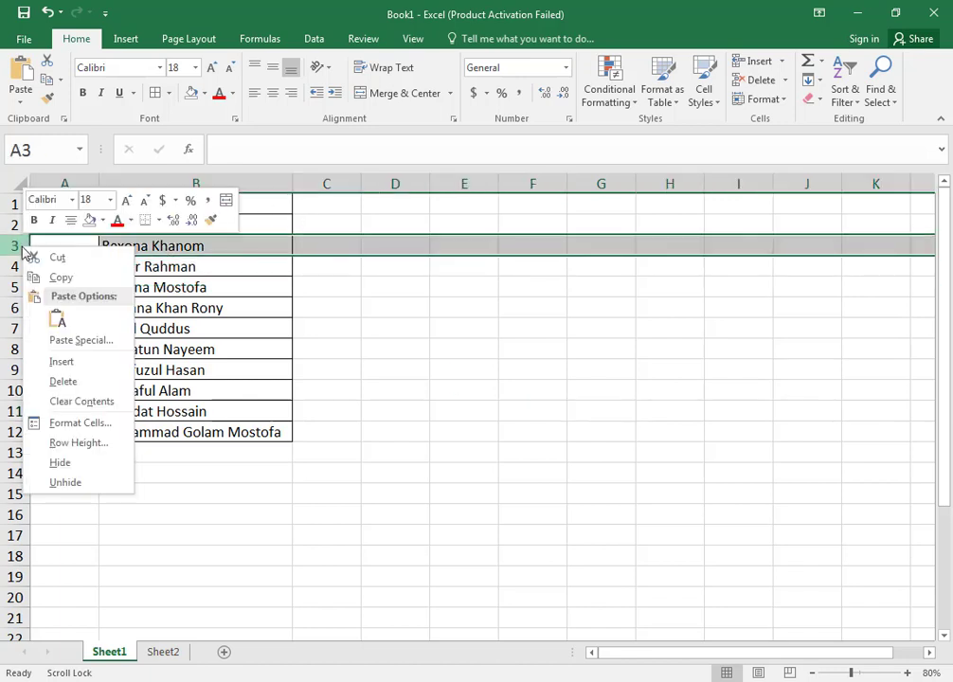
pyautogui.click(63, 362)
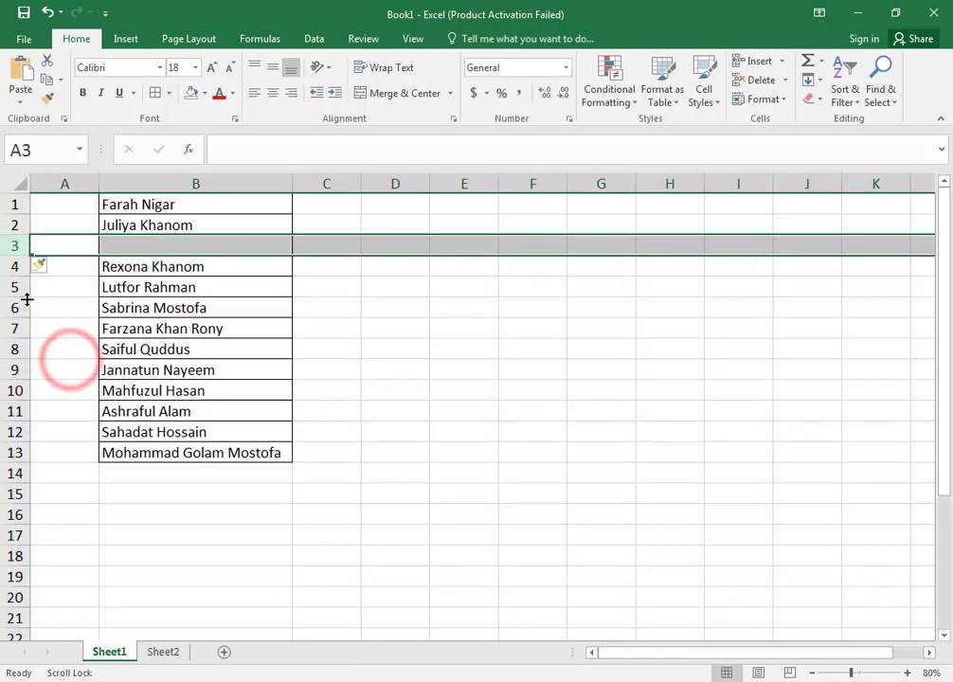
pyautogui.click(20, 307)
pyautogui.rightClick(20, 306)
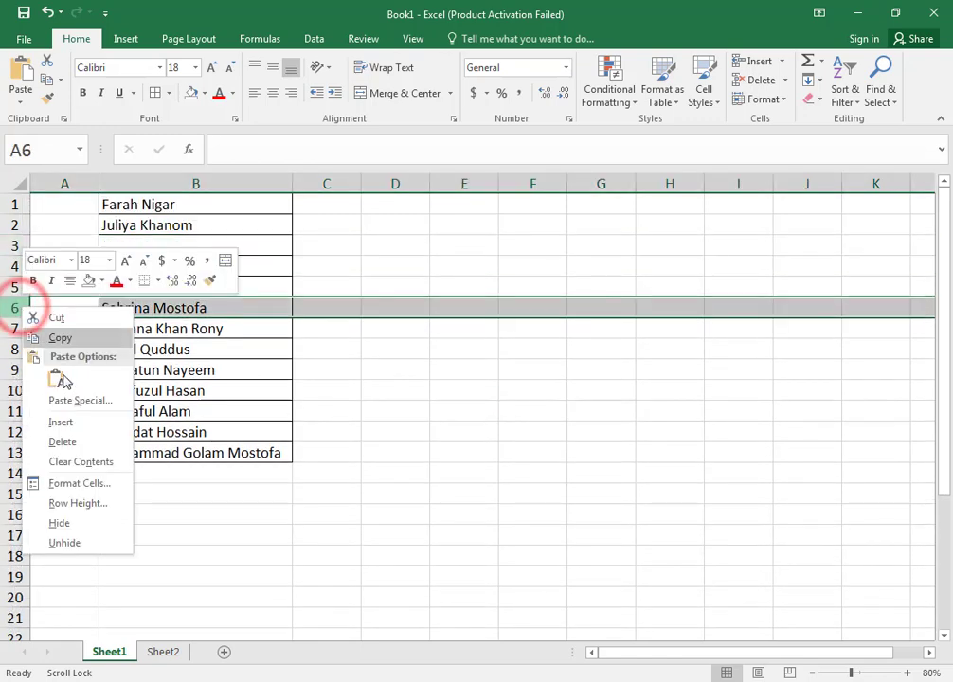
pyautogui.click(61, 423)
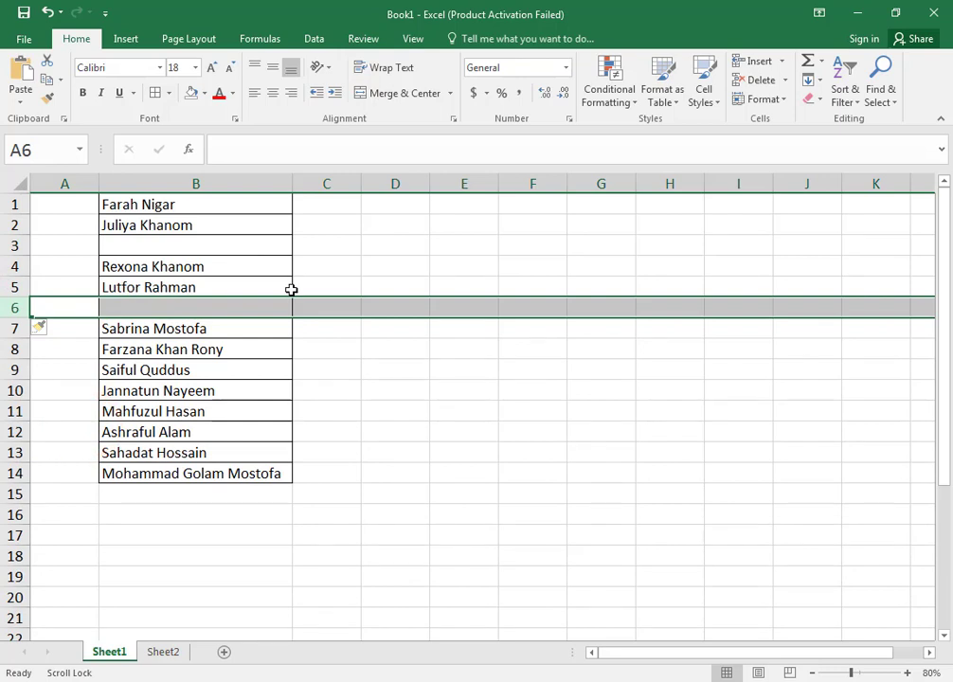
# Undo both blank row insertions in the name list.
pyautogui.hotkey('ctrl', 'z')
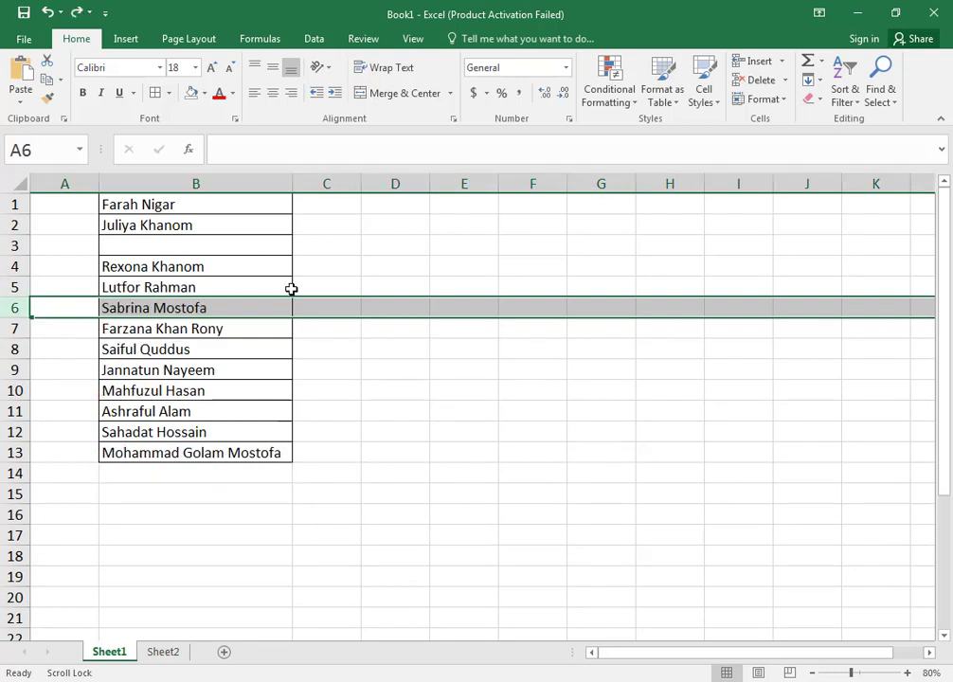
pyautogui.hotkey('ctrl', 'z')
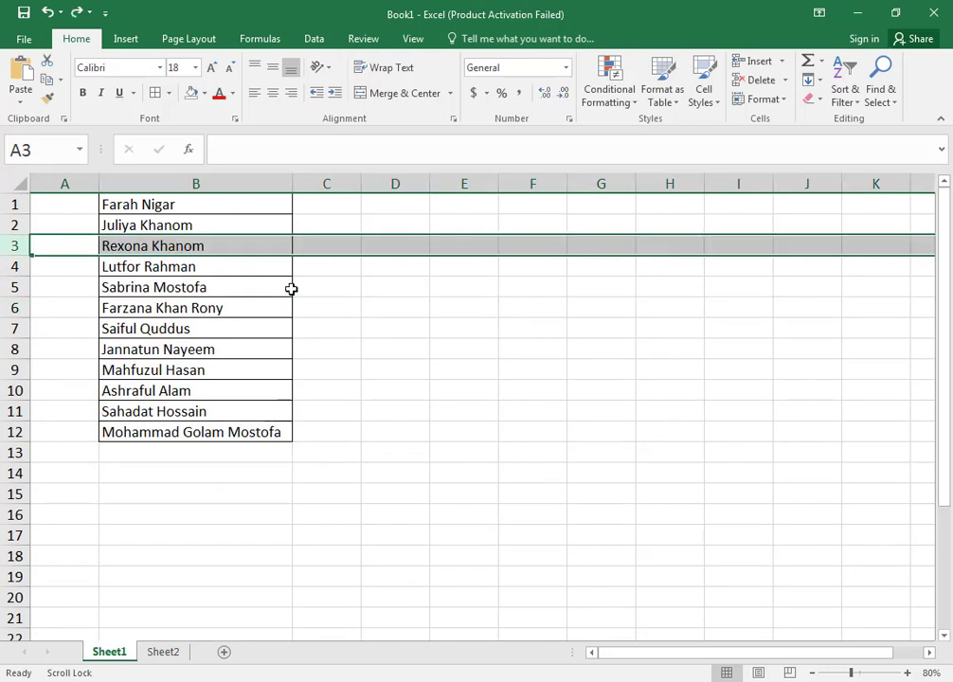
# Number the names in C1:C12 by entering 1 and 2 and filling the series down to 12.
pyautogui.click(323, 206)
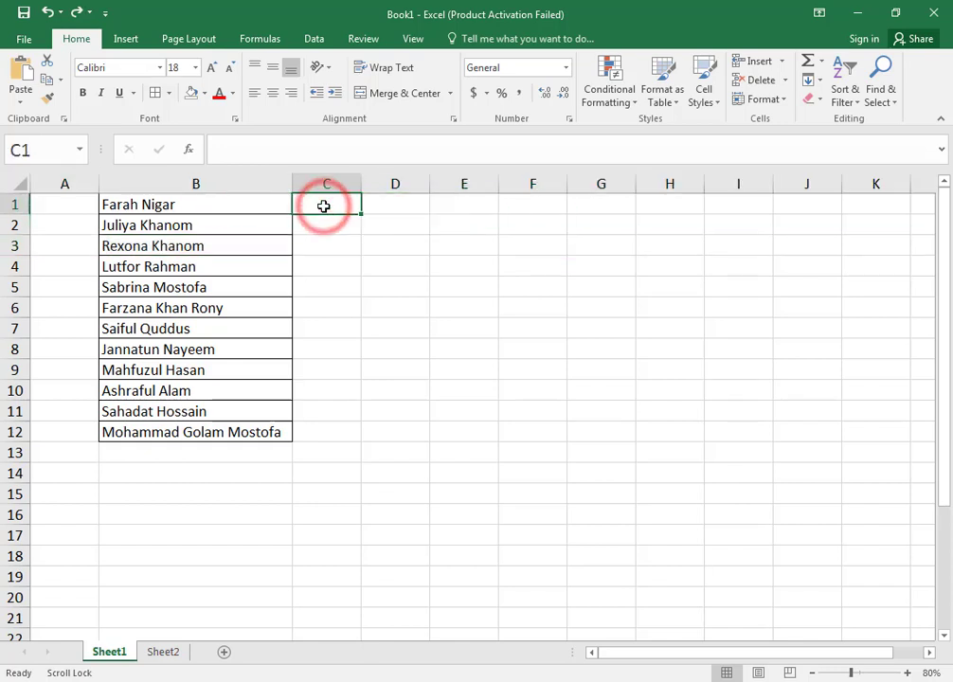
pyautogui.write('1')
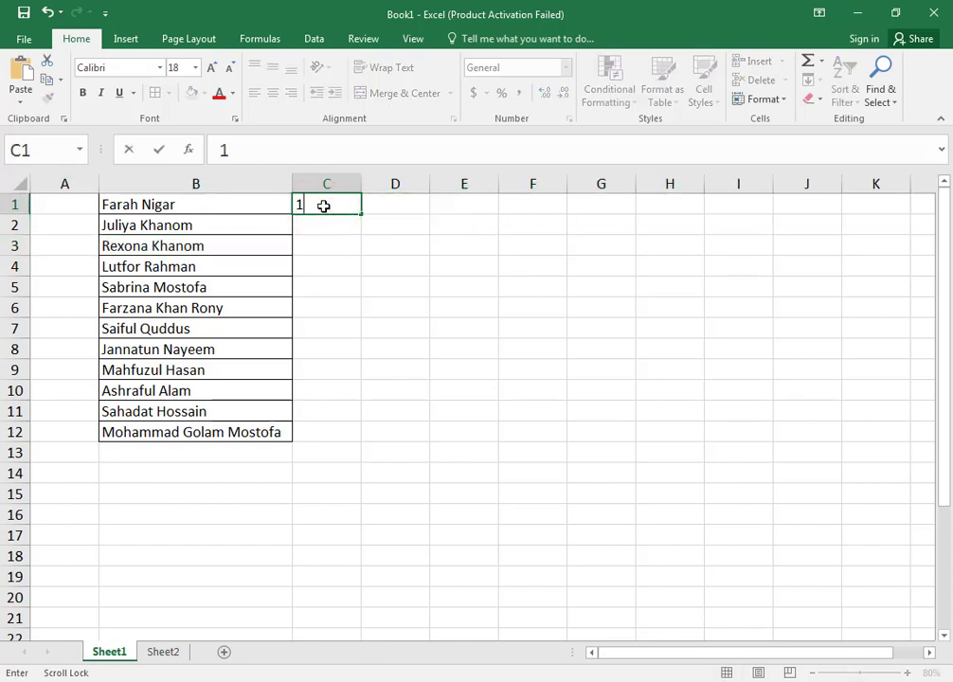
pyautogui.press('Return')
pyautogui.write('2')
pyautogui.click(323, 206)
pyautogui.moveTo(323, 206); pyautogui.dragTo(336, 246)
pyautogui.moveTo(343, 205); pyautogui.dragTo(366, 435)
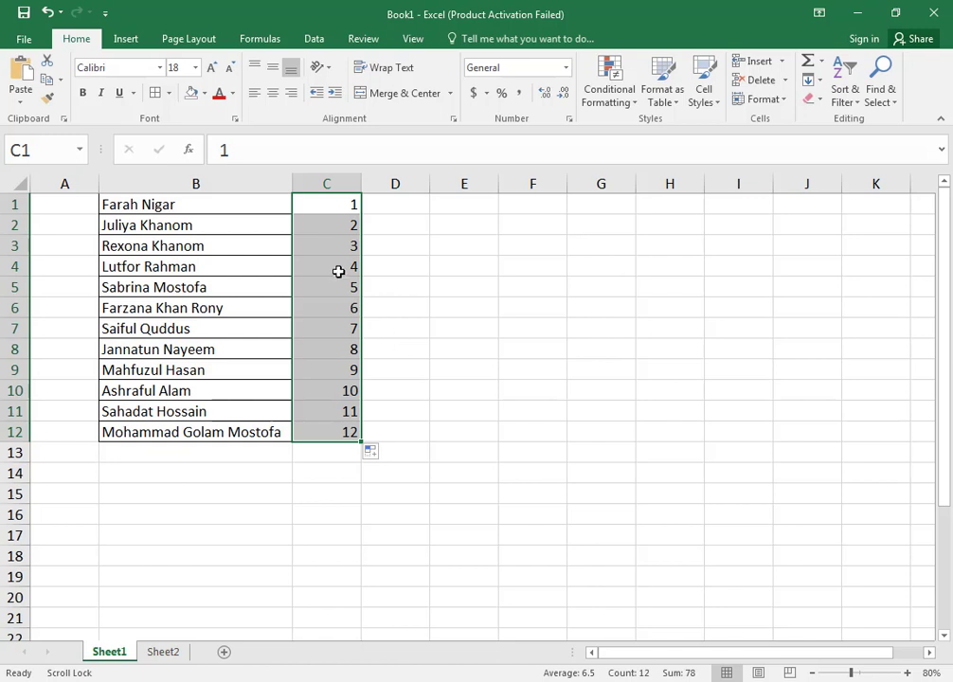
# Copy the numbers 1 to 12 from C1:C12 and paste them directly below, starting in C13.
pyautogui.rightClick(335, 209)
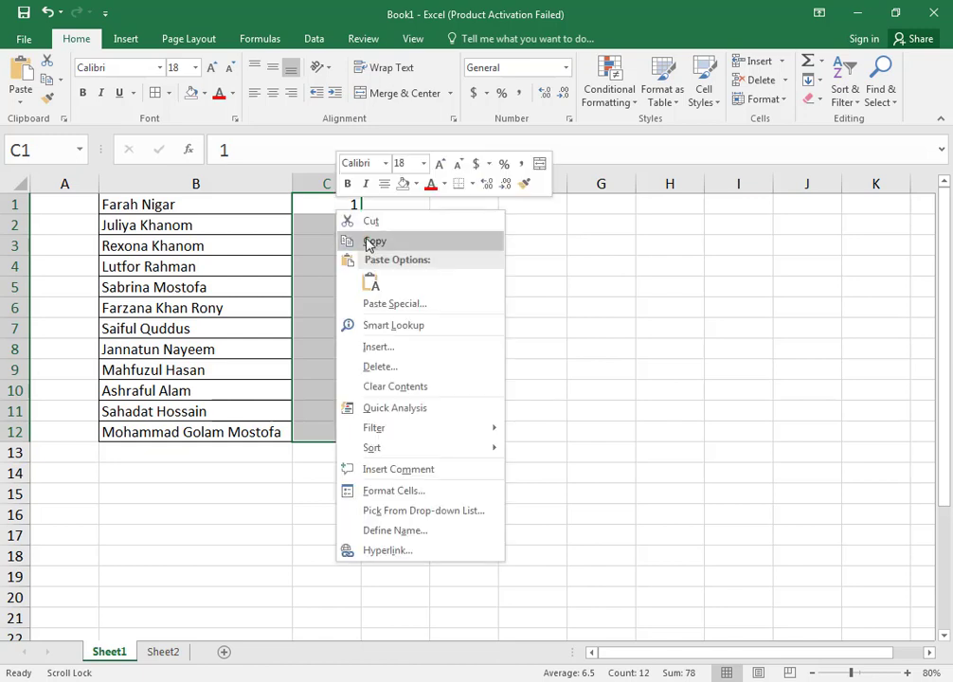
pyautogui.click(366, 238)
pyautogui.click(337, 454)
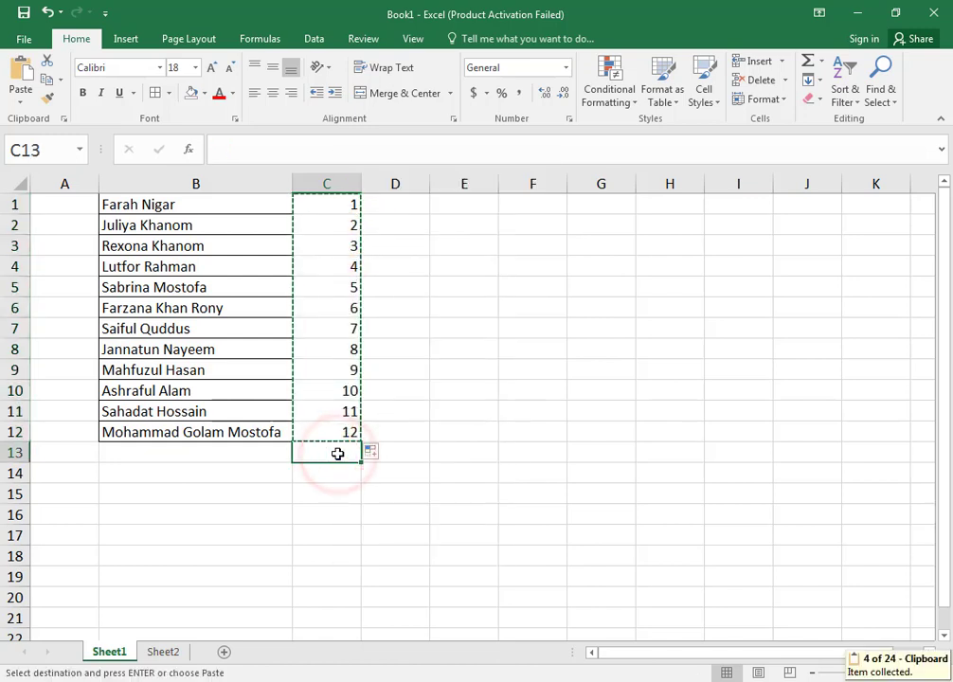
pyautogui.hotkey('ctrl', 'v')
pyautogui.scroll(-2, 445, 410)
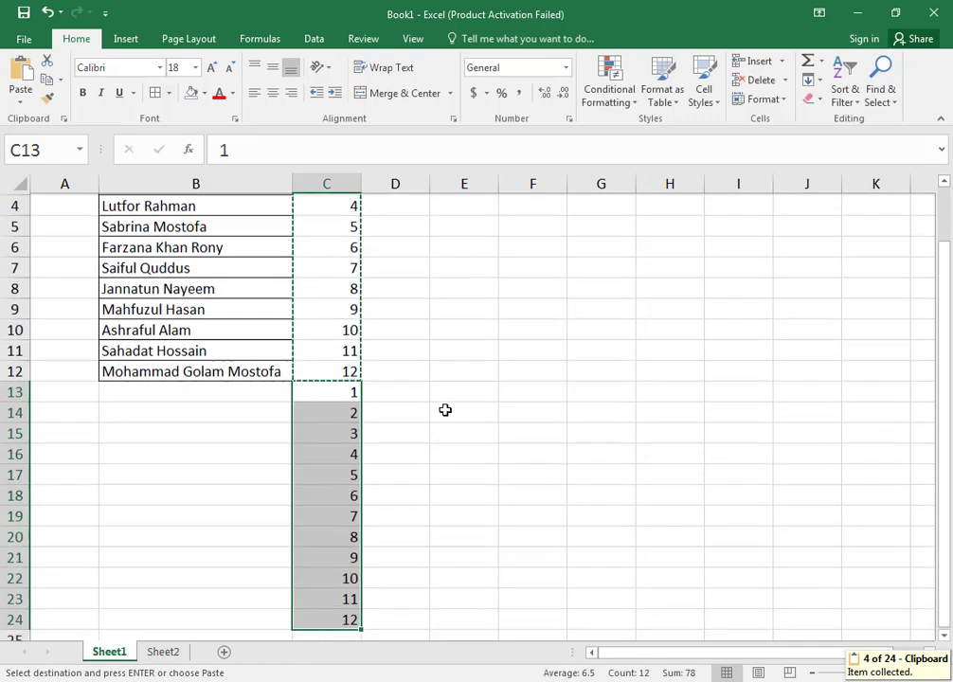
pyautogui.click(445, 410)
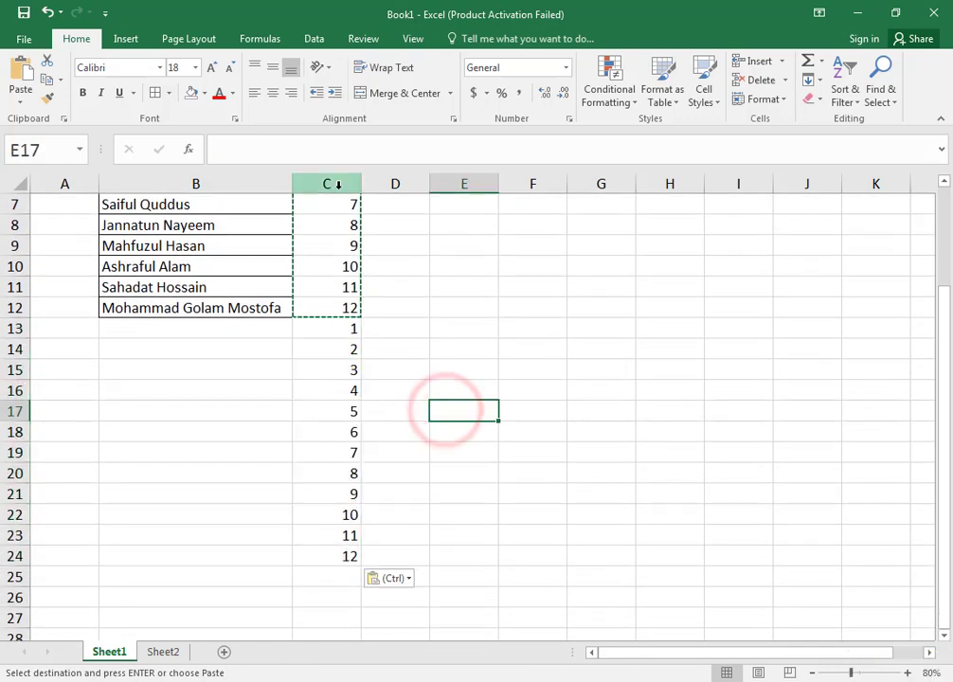
# Sort C1:C24 from smallest to largest, expanding the selection to include the adjacent names.
pyautogui.click(331, 184)
pyautogui.scroll(2, 425, 275)
pyautogui.moveTo(327, 205); pyautogui.dragTo(347, 600)
pyautogui.hotkey('ctrl', 'v')
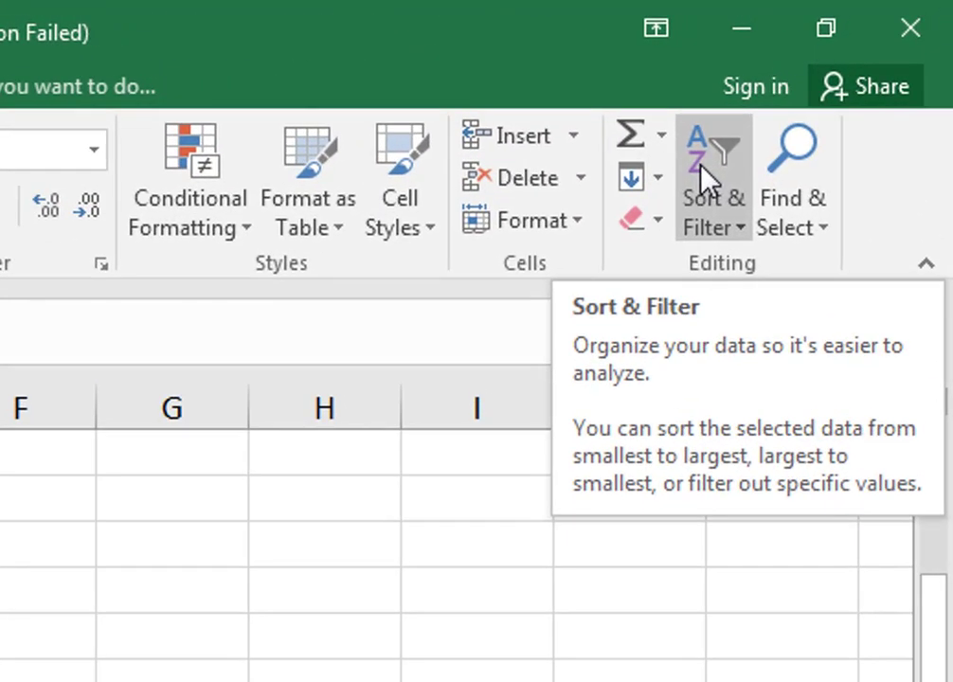
pyautogui.click(702, 173)
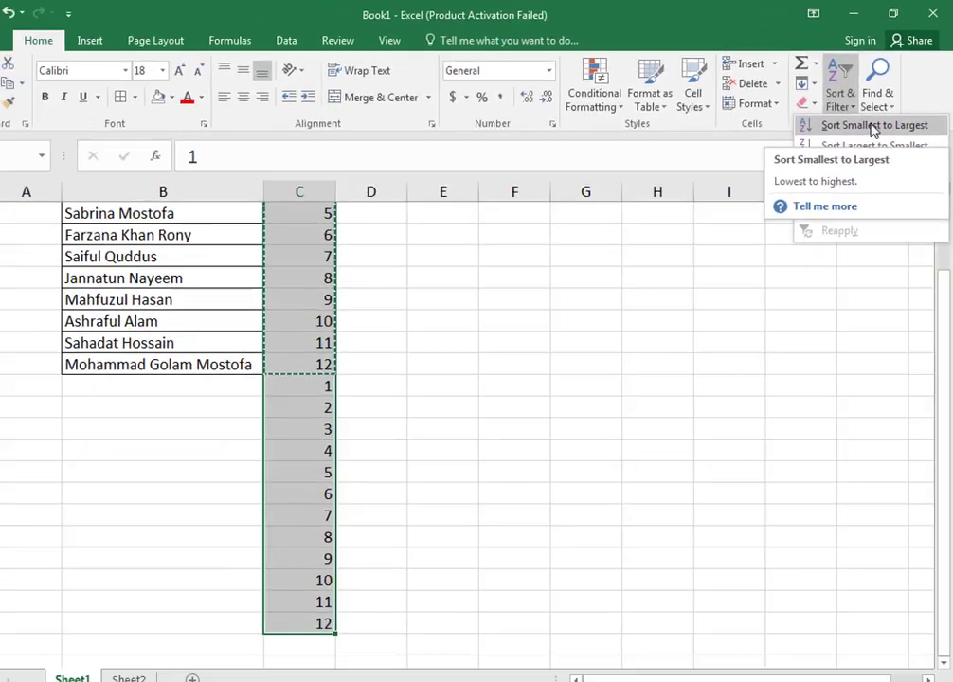
pyautogui.click(826, 270)
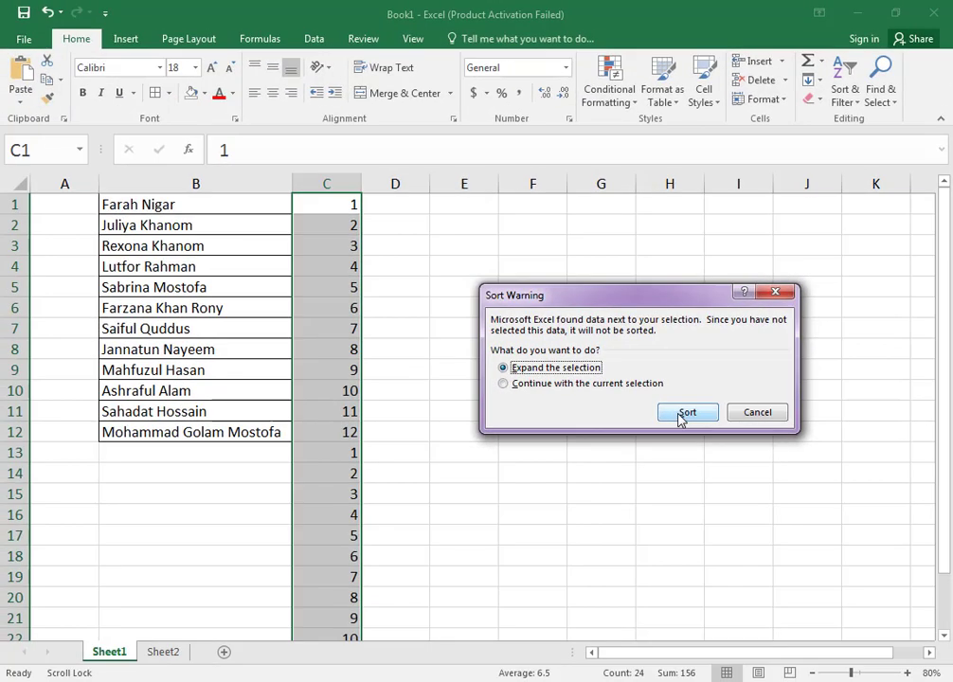
pyautogui.click(678, 415)
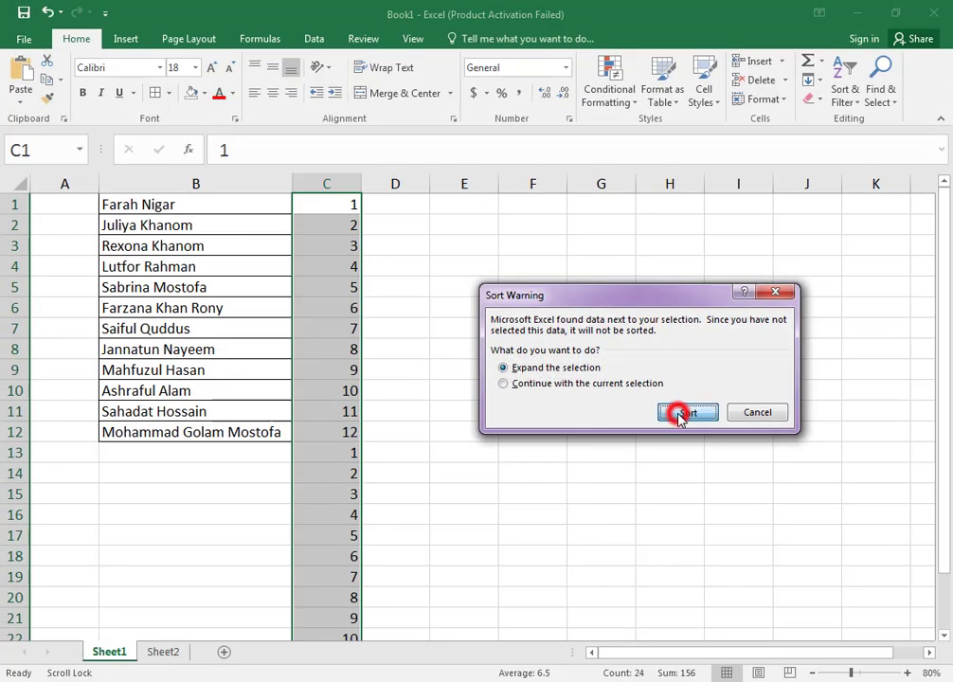
pyautogui.click(549, 384)
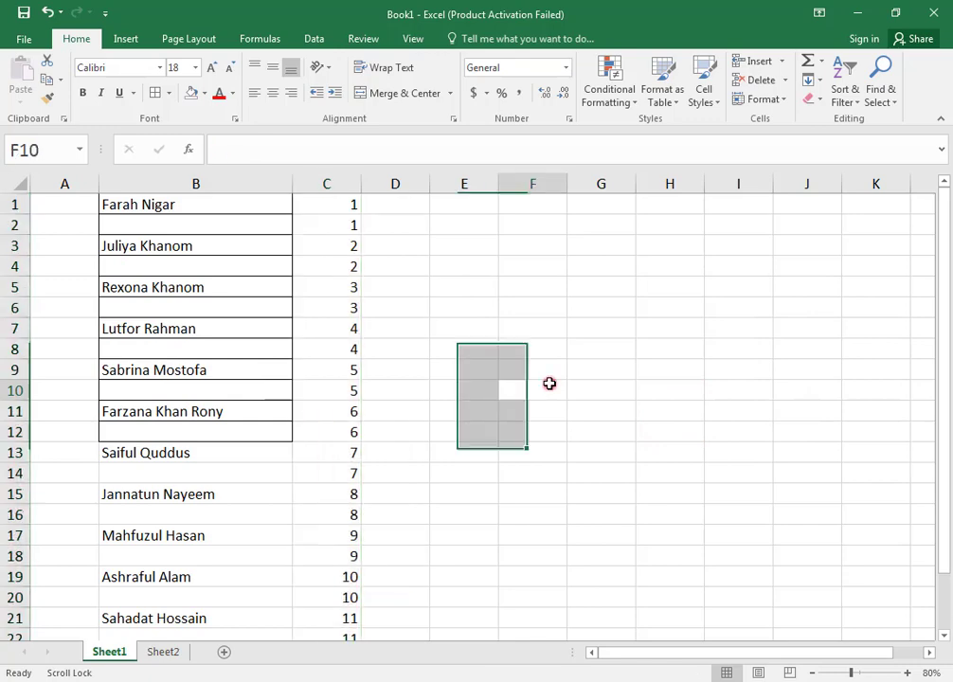
# Apply borders to every cell in the range B1:C24.
pyautogui.scroll(-2, 396, 457)
pyautogui.scroll(2, 193, 358)
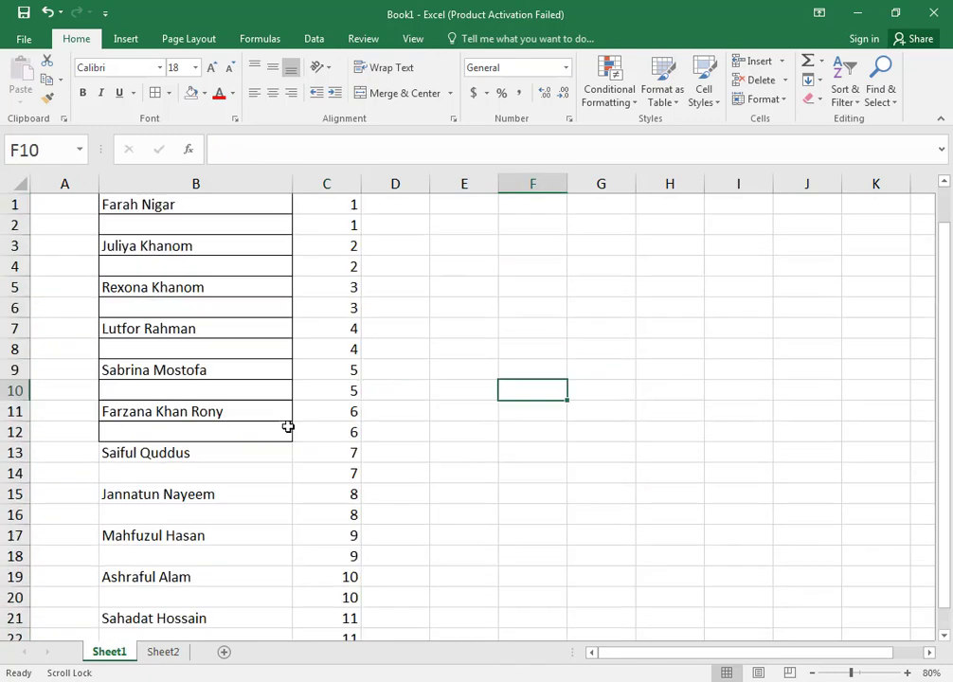
pyautogui.moveTo(227, 206); pyautogui.dragTo(335, 590)
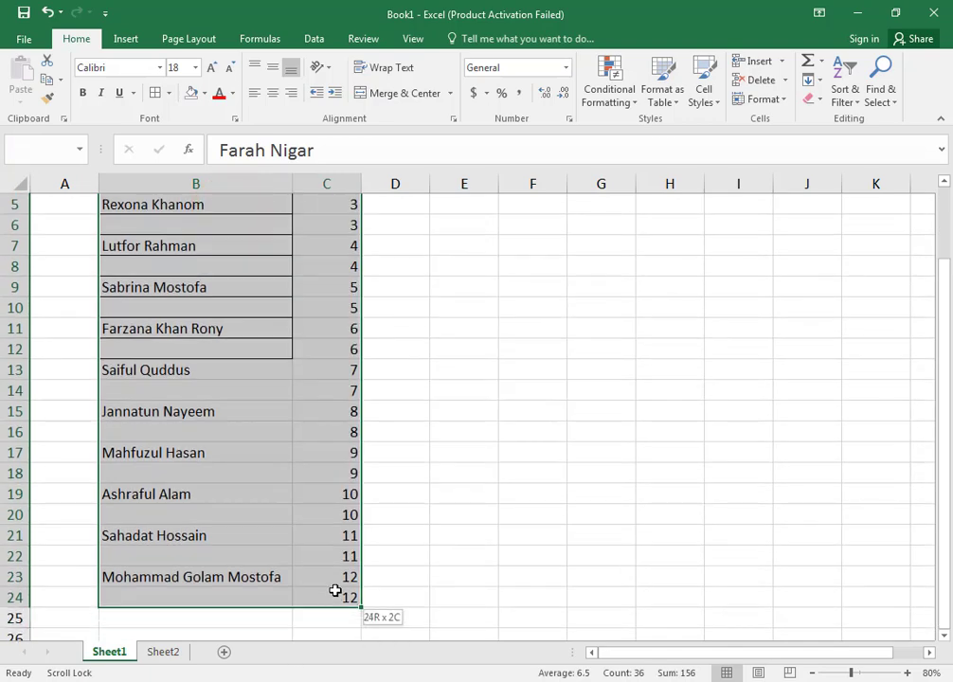
pyautogui.scroll(-6, 298, 429)
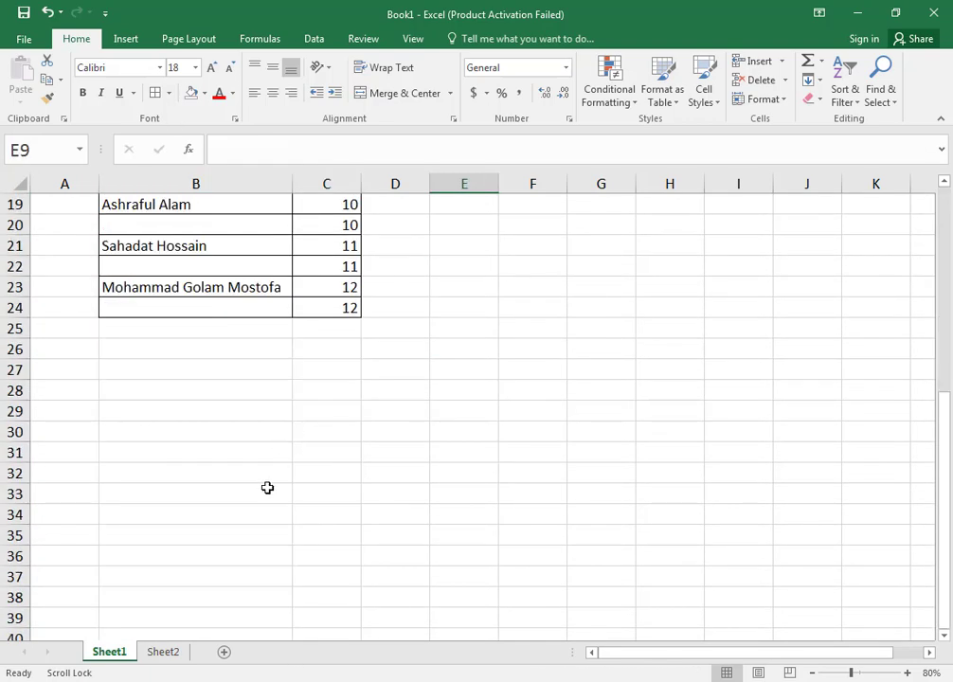
pyautogui.scroll(6, 269, 487)
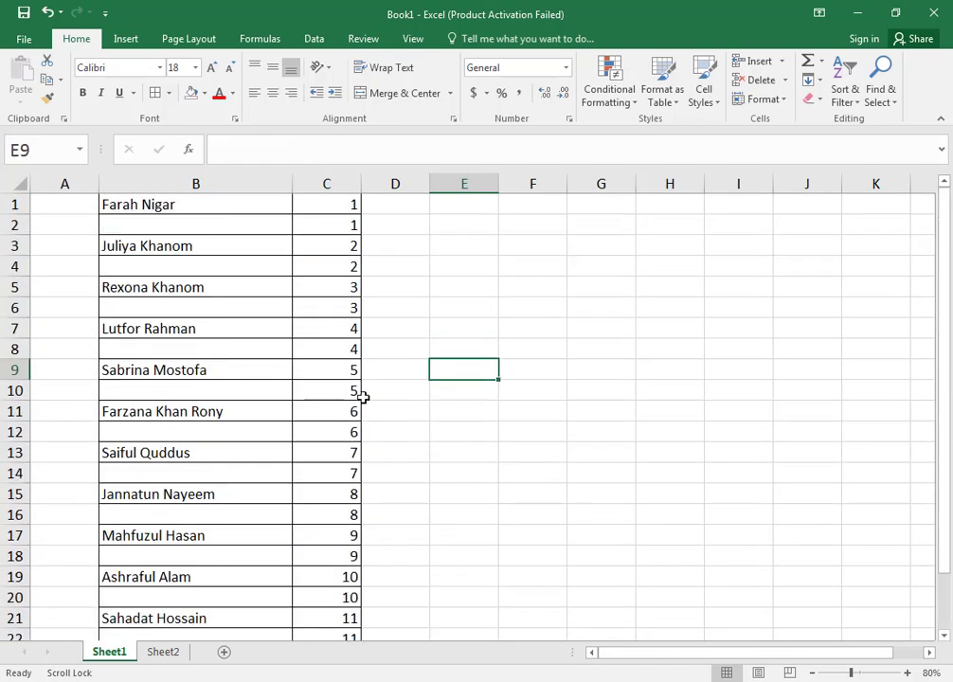
# Delete the helper number column C from Sheet1.
pyautogui.click(333, 182)
pyautogui.rightClick(329, 182)
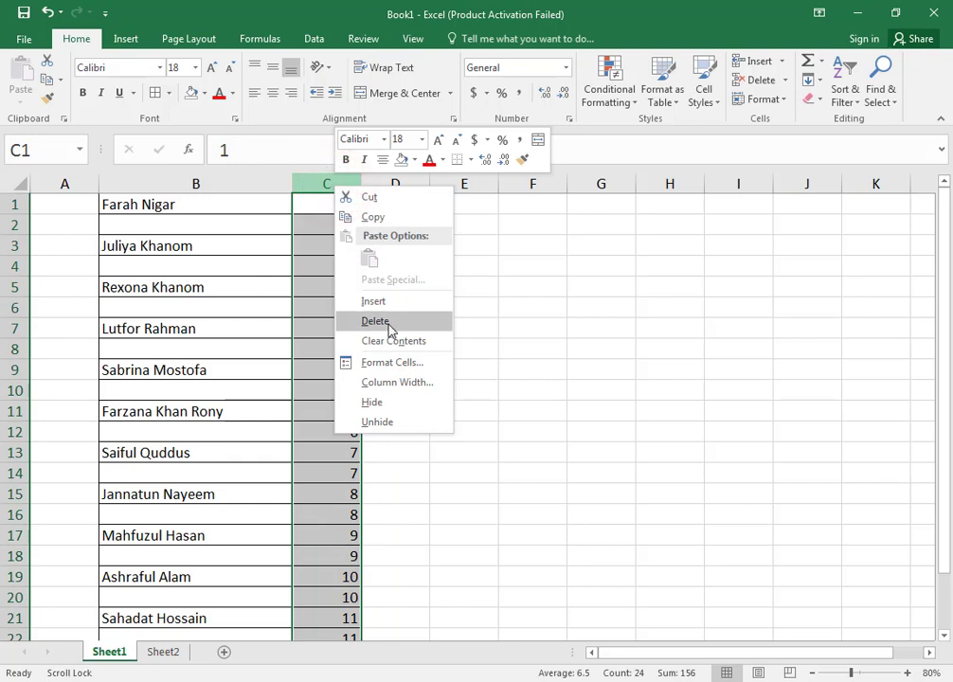
pyautogui.click(385, 323)
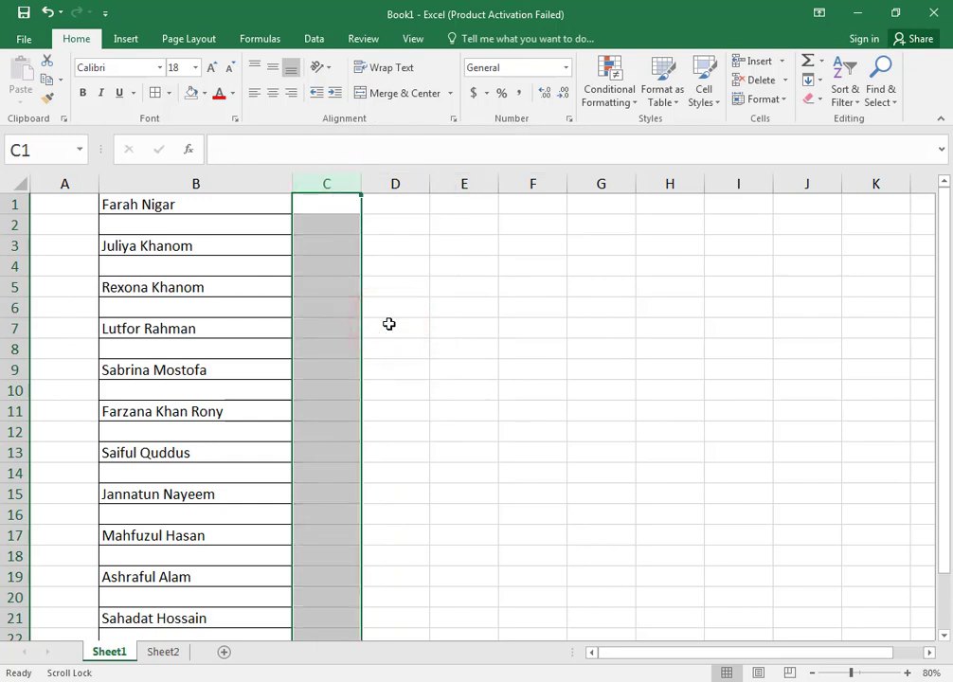
# Try to select the blank cells in column C with Go To Special.
pyautogui.press('F5')
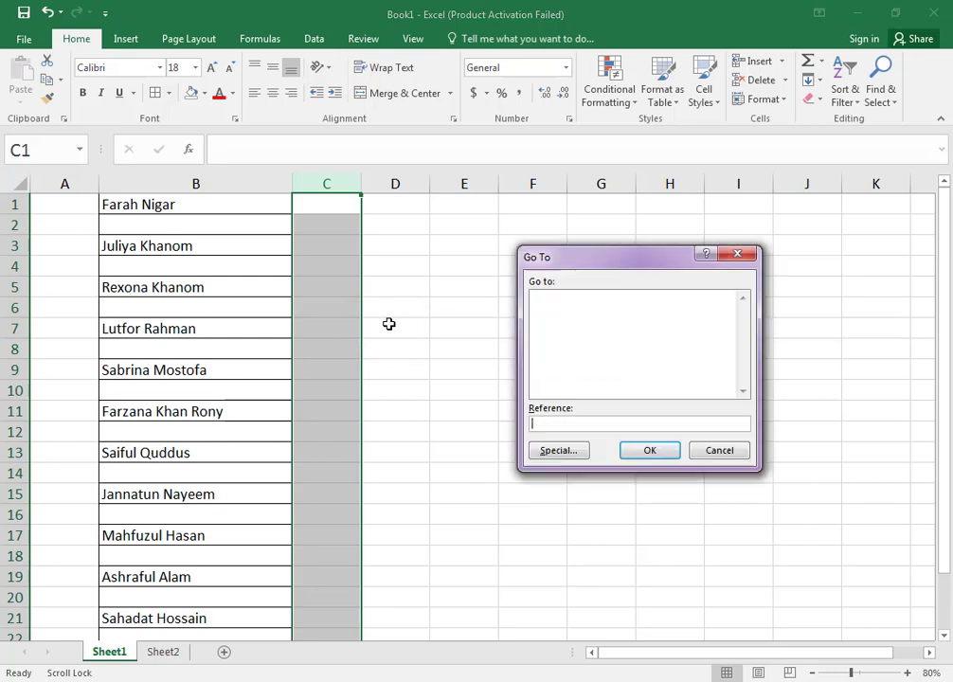
pyautogui.click(561, 453)
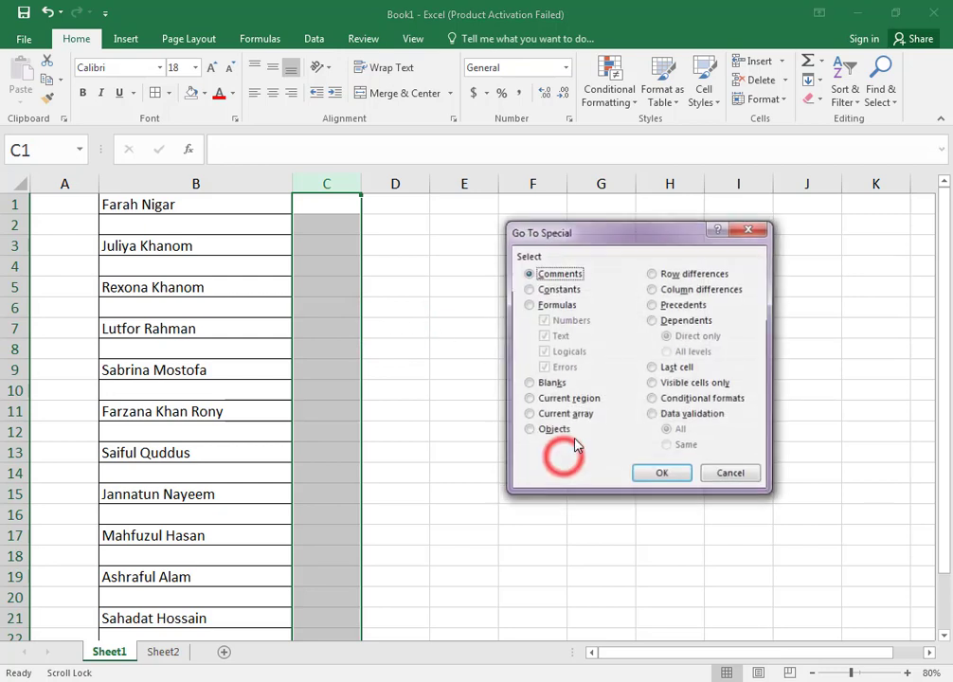
pyautogui.click(527, 384)
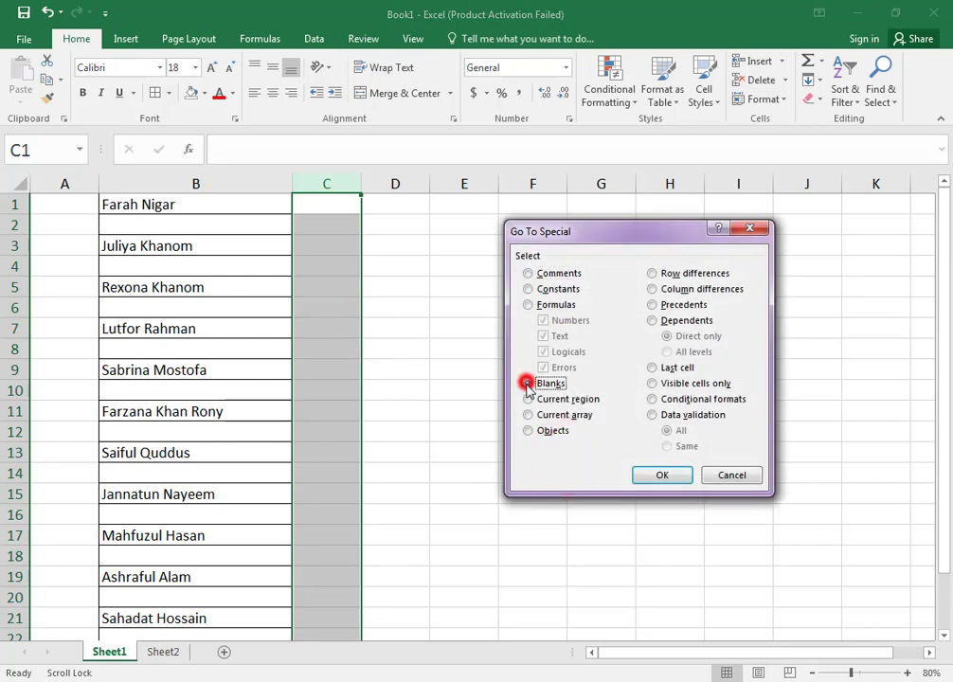
pyautogui.click(660, 475)
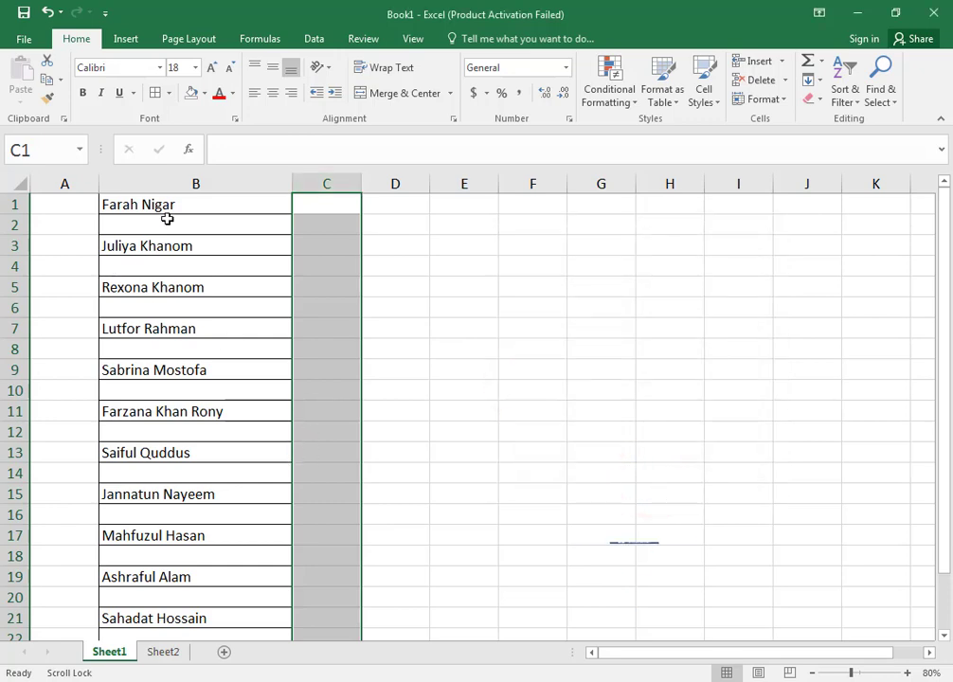
# Select only the blank cells in the range B1:B24 with Go To Special.
pyautogui.moveTo(170, 205); pyautogui.dragTo(253, 601)
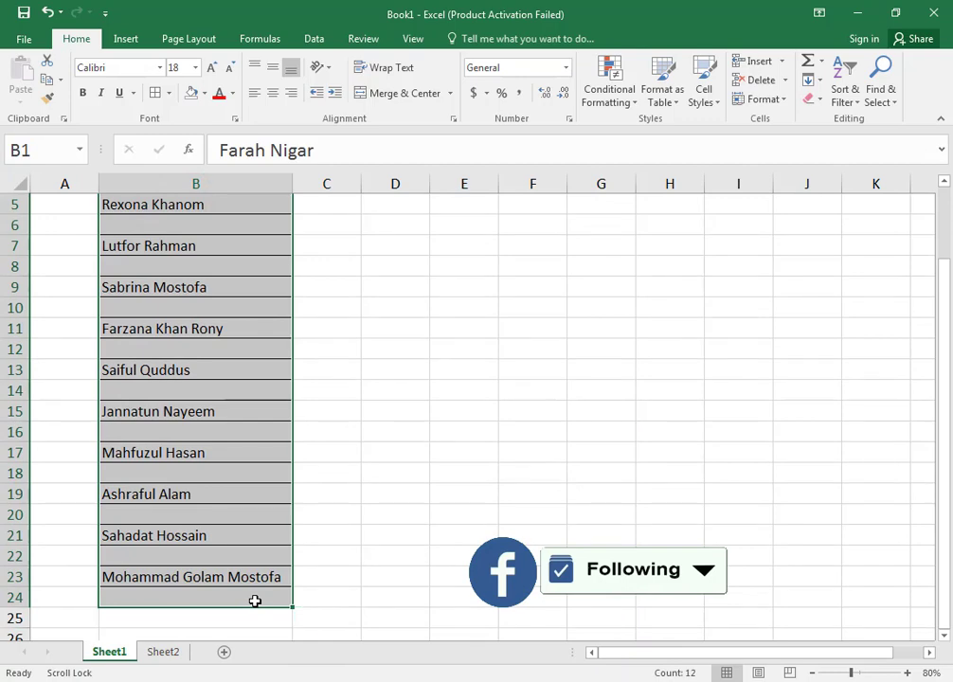
pyautogui.hotkey('ctrl', 'g')
pyautogui.click(579, 453)
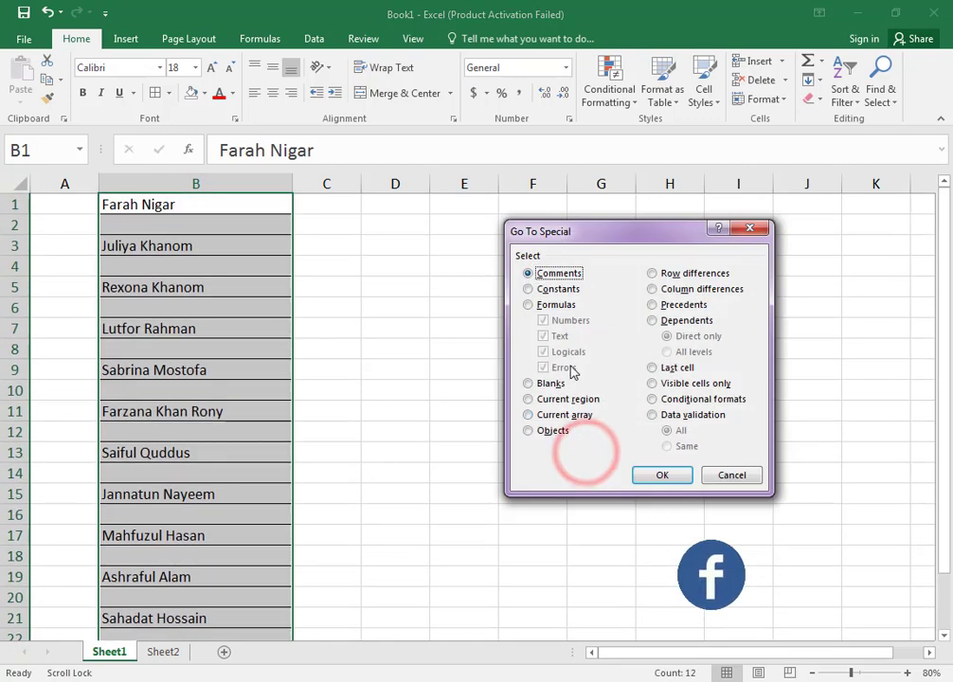
pyautogui.click(527, 382)
pyautogui.click(649, 478)
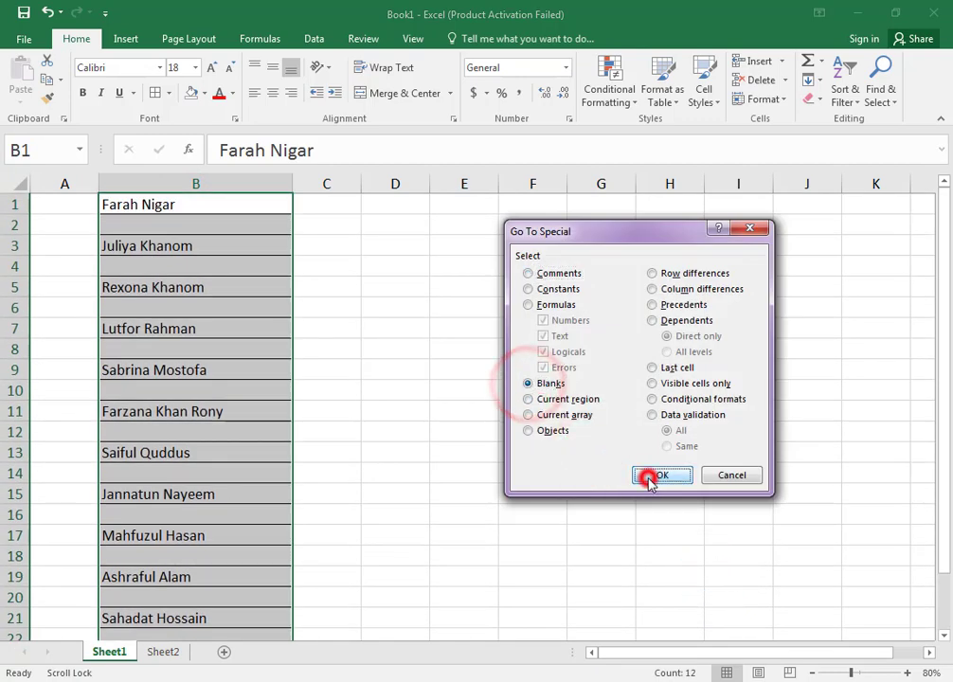
# Delete the selected blank cells in column B, shifting the remaining cells up.
pyautogui.rightClick(240, 429)
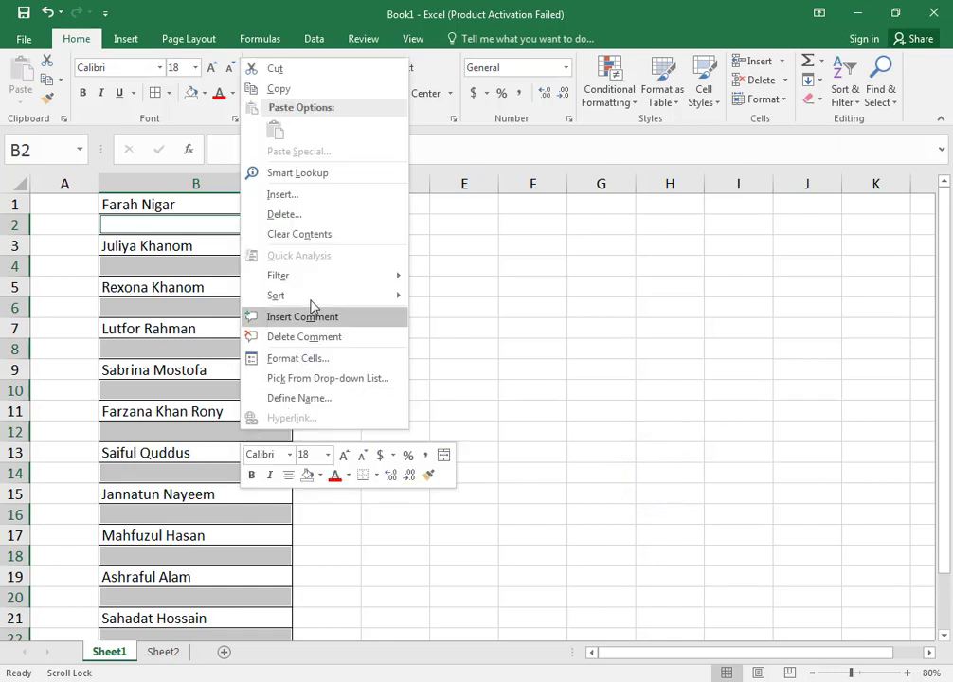
pyautogui.click(301, 215)
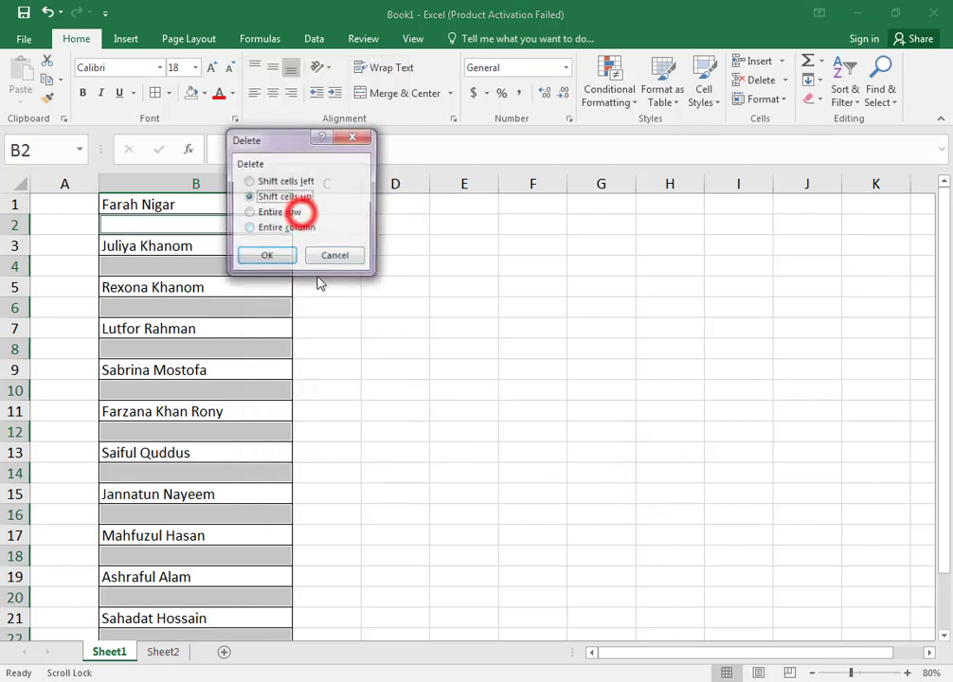
pyautogui.click(267, 257)
pyautogui.click(371, 346)
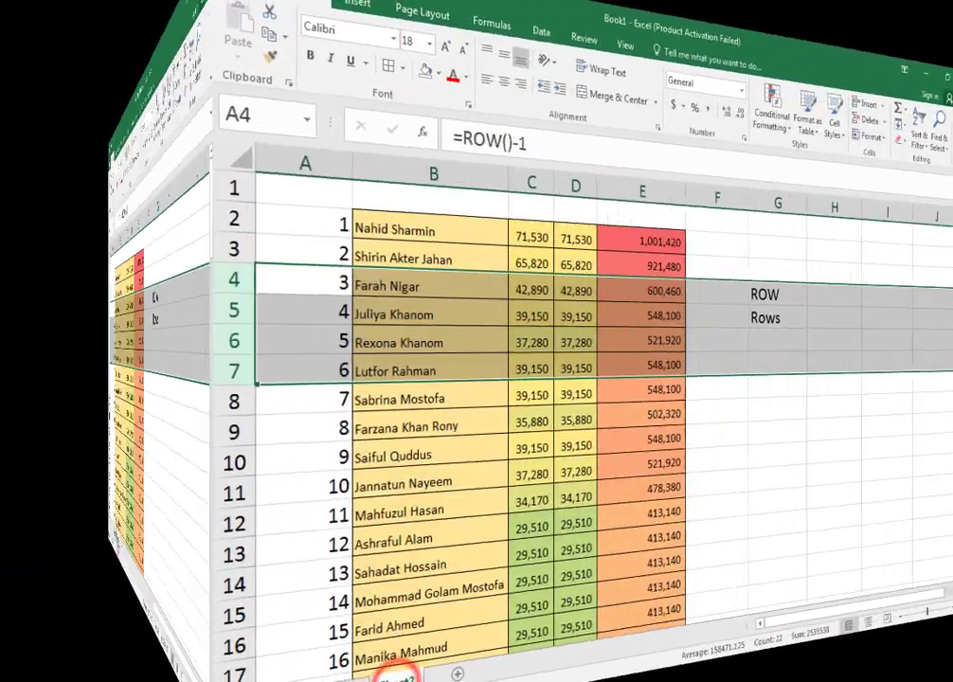
# Delete row 5 from the serial-numbered table on Sheet2.
pyautogui.click(560, 467)
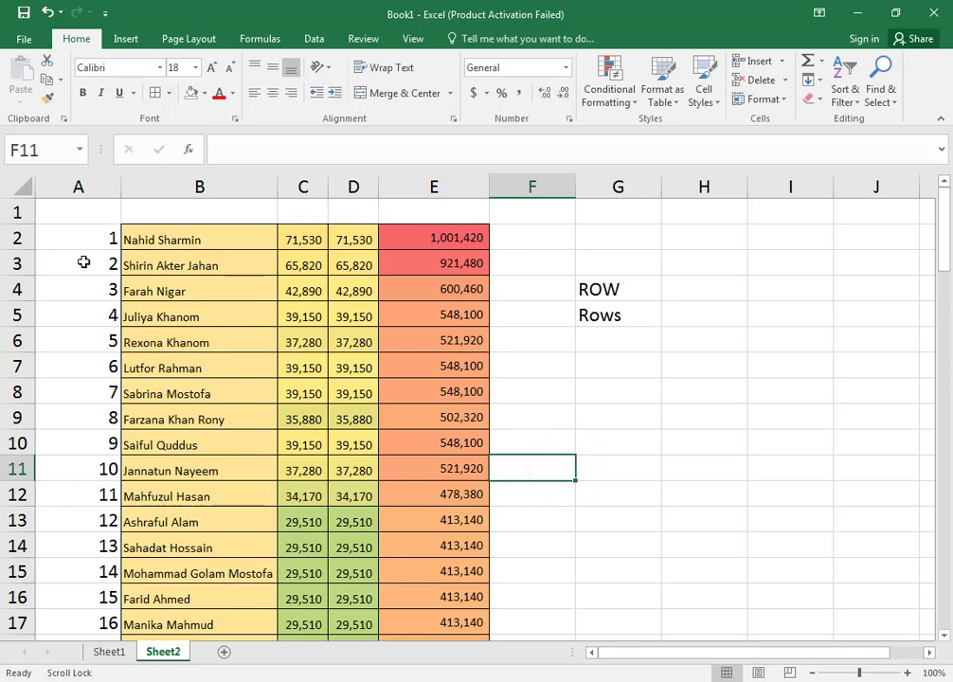
pyautogui.click(17, 313)
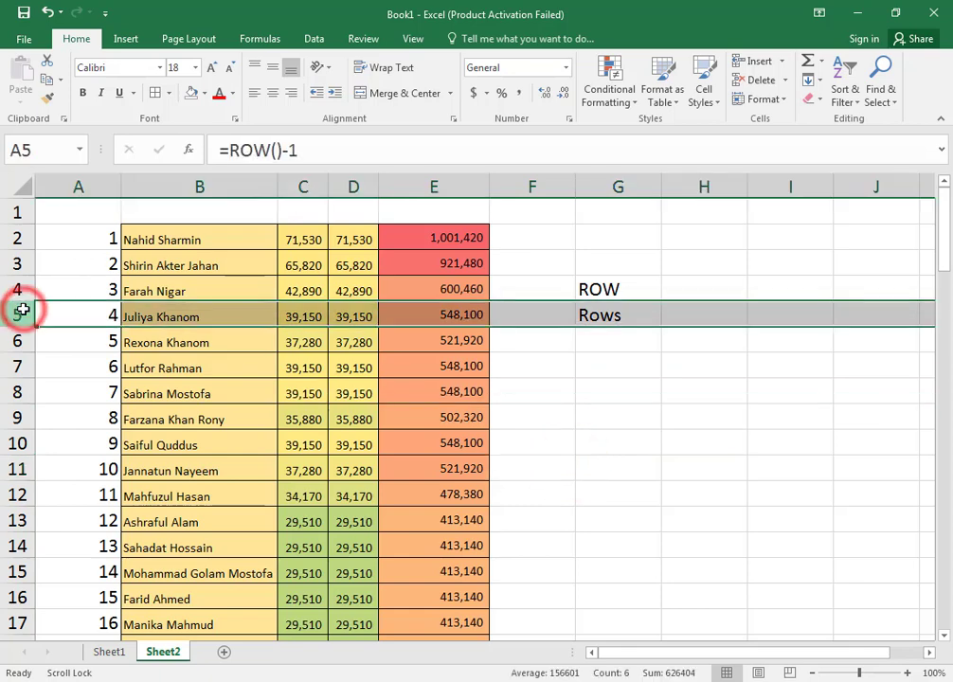
pyautogui.rightClick(26, 314)
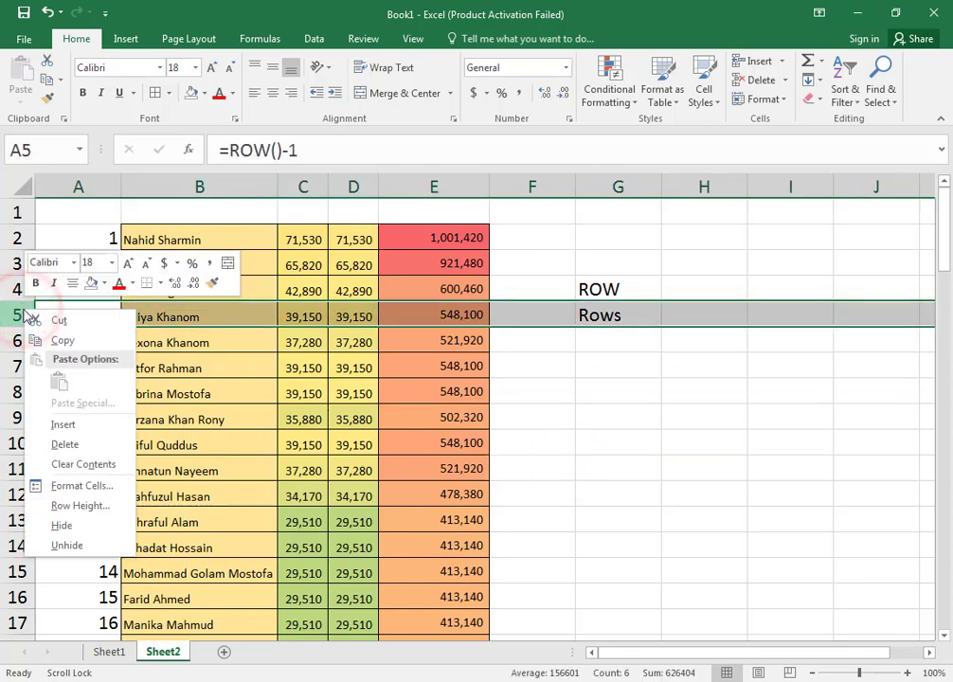
pyautogui.click(92, 445)
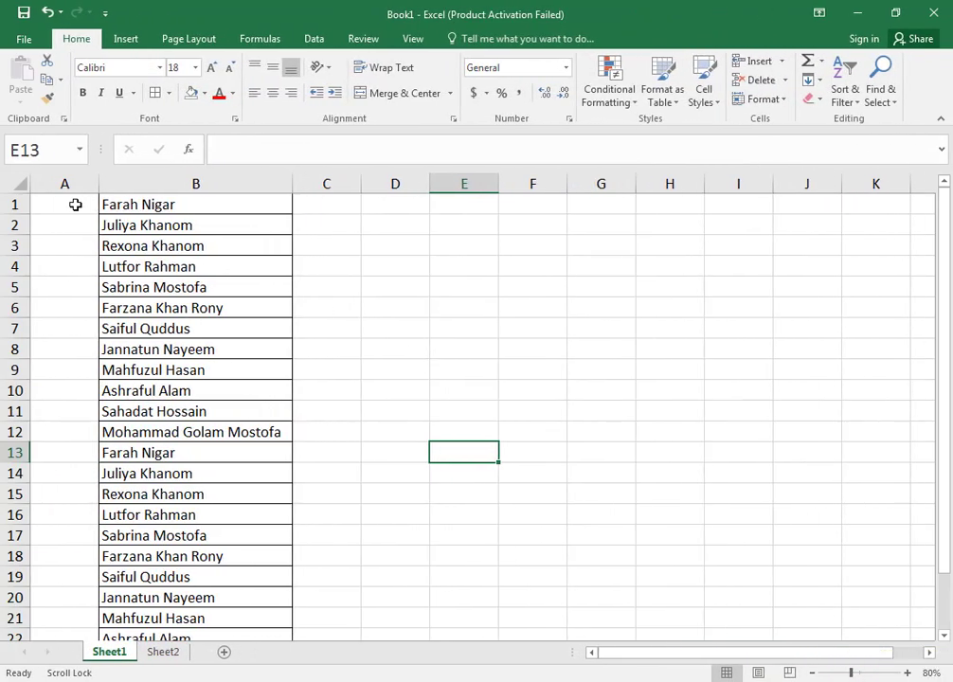
# On Sheet1, enter 1 in A1 and 2 in A2, and fill the number series down alongside the names to A24.
pyautogui.click(74, 203)
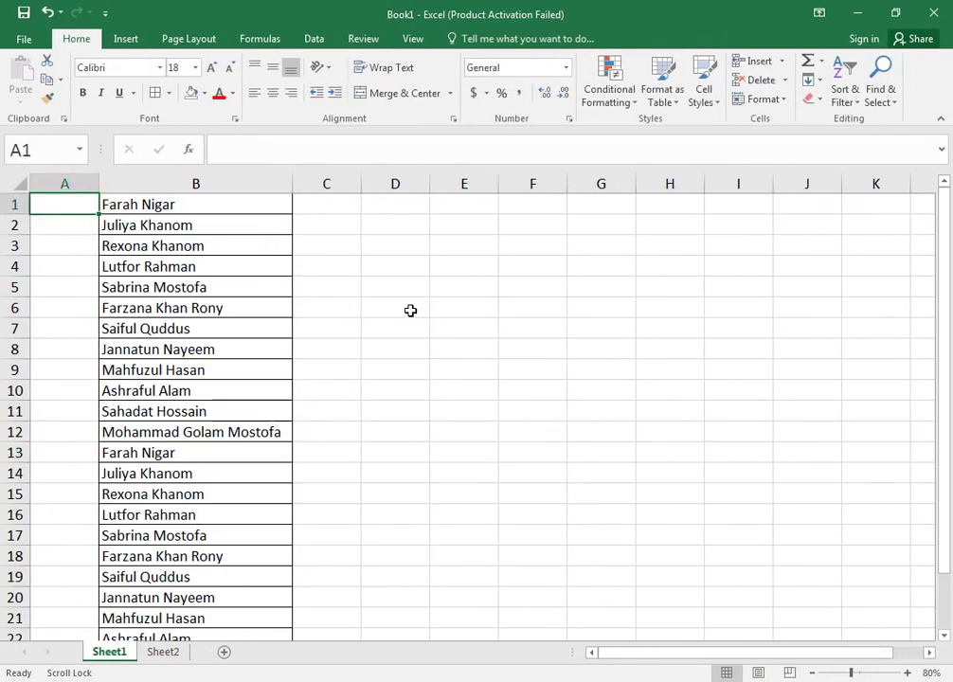
pyautogui.write('1')
pyautogui.press('Return')
pyautogui.write('2')
pyautogui.press('Return')
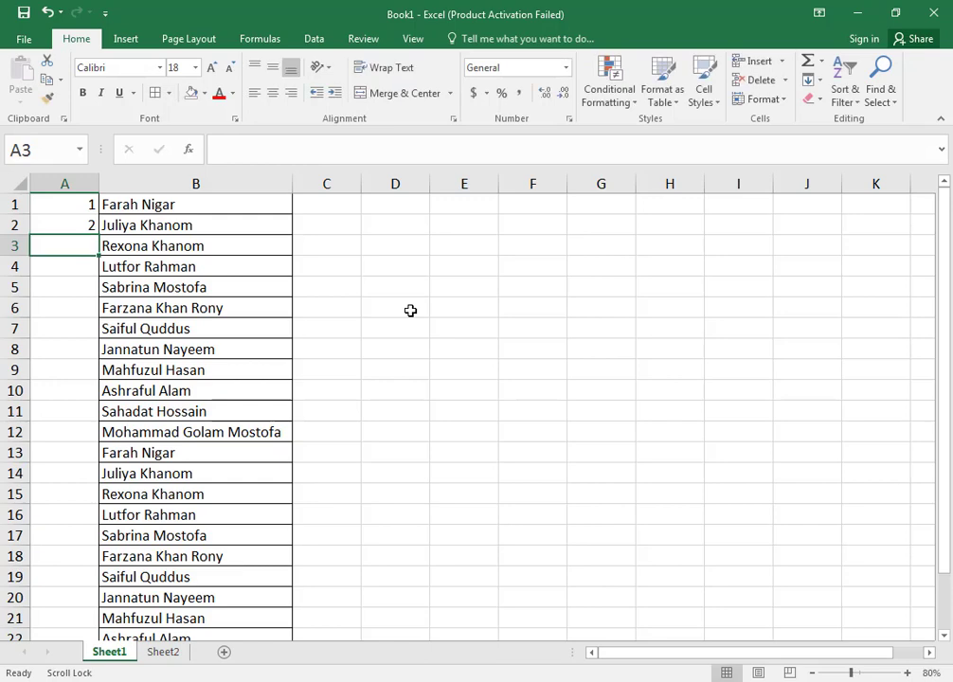
pyautogui.moveTo(48, 203); pyautogui.dragTo(66, 227)
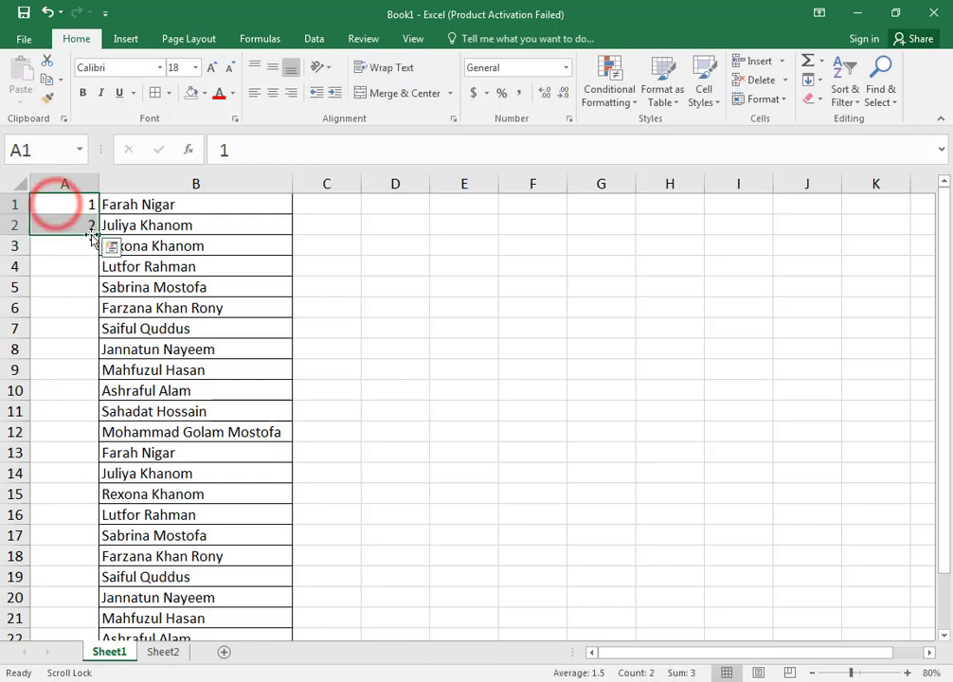
pyautogui.doubleClick(98, 232)
pyautogui.scroll(-5, 329, 437)
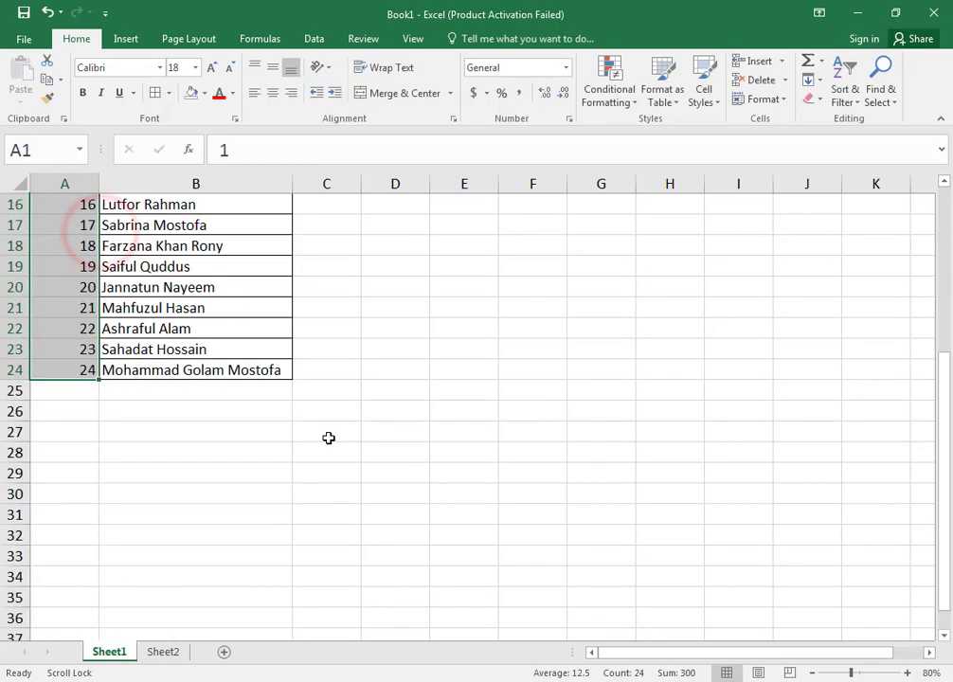
pyautogui.scroll(5, 330, 437)
# Insert a blank row above row 1, before the first name in the list.
pyautogui.click(15, 205)
pyautogui.rightClick(14, 204)
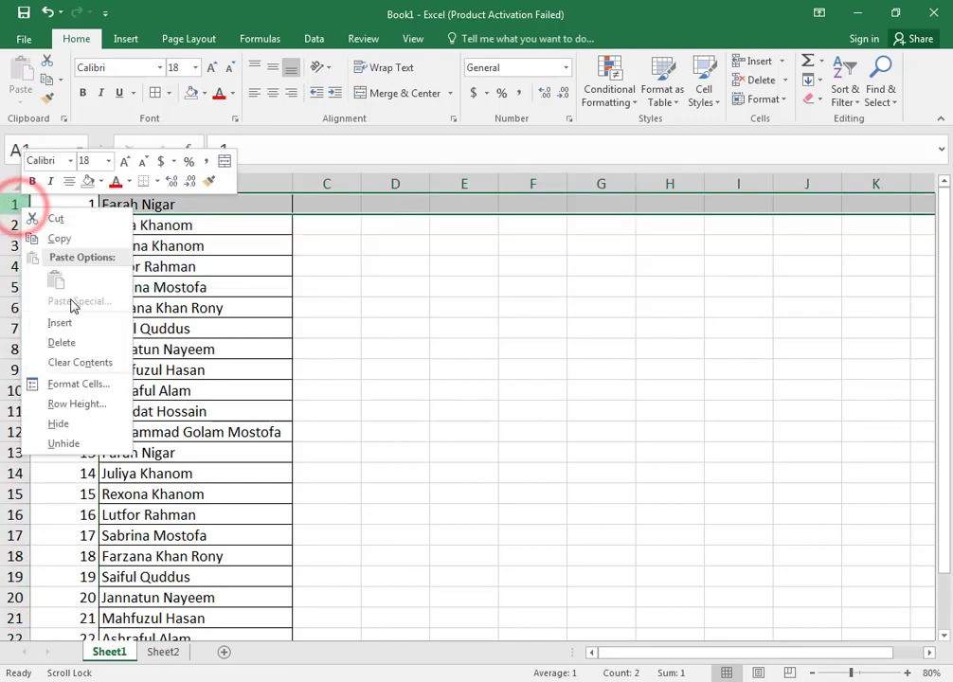
pyautogui.click(69, 323)
pyautogui.click(395, 341)
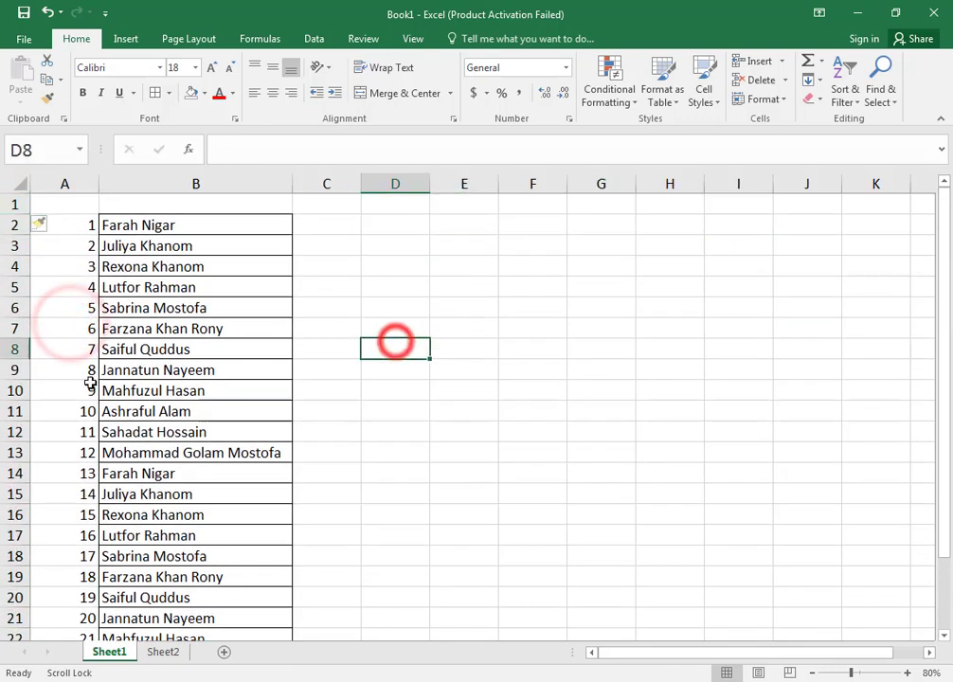
# Try deleting row 7 from the manually numbered list, and undo the deletion.
pyautogui.click(15, 328)
pyautogui.rightClick(17, 328)
pyautogui.click(79, 462)
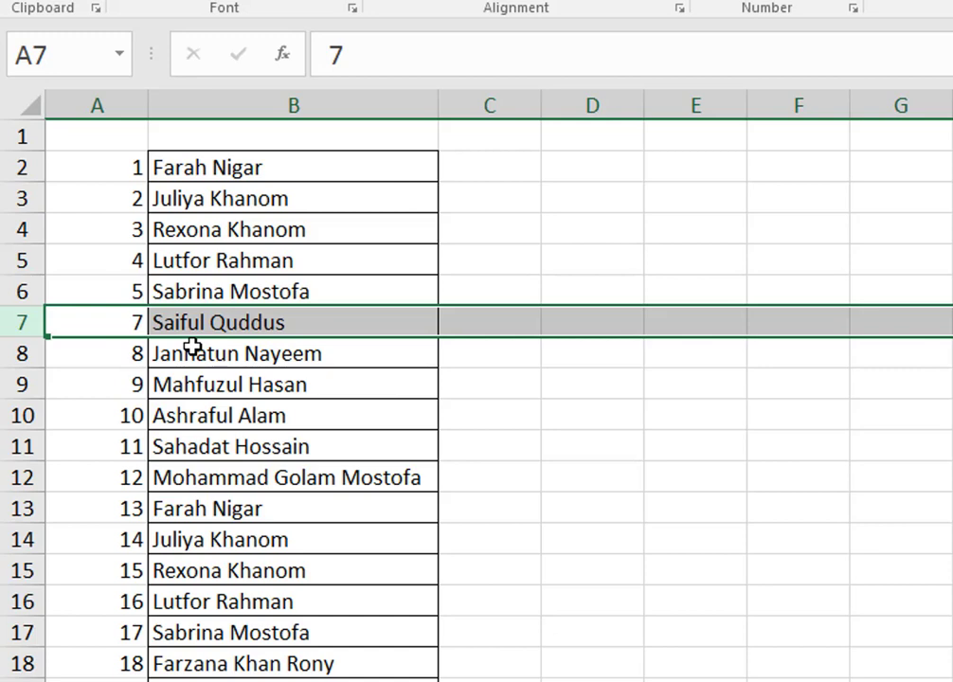
pyautogui.hotkey('ctrl', 'z')
# Replace the serial number in A2 with the formula =ROW()-1.
pyautogui.click(110, 168)
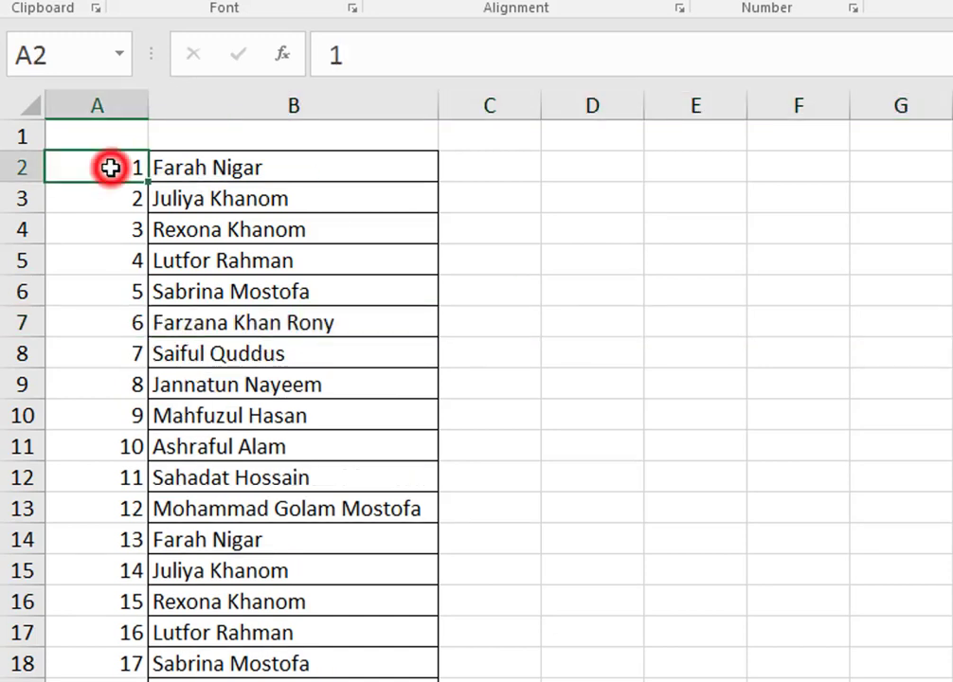
pyautogui.write('=')
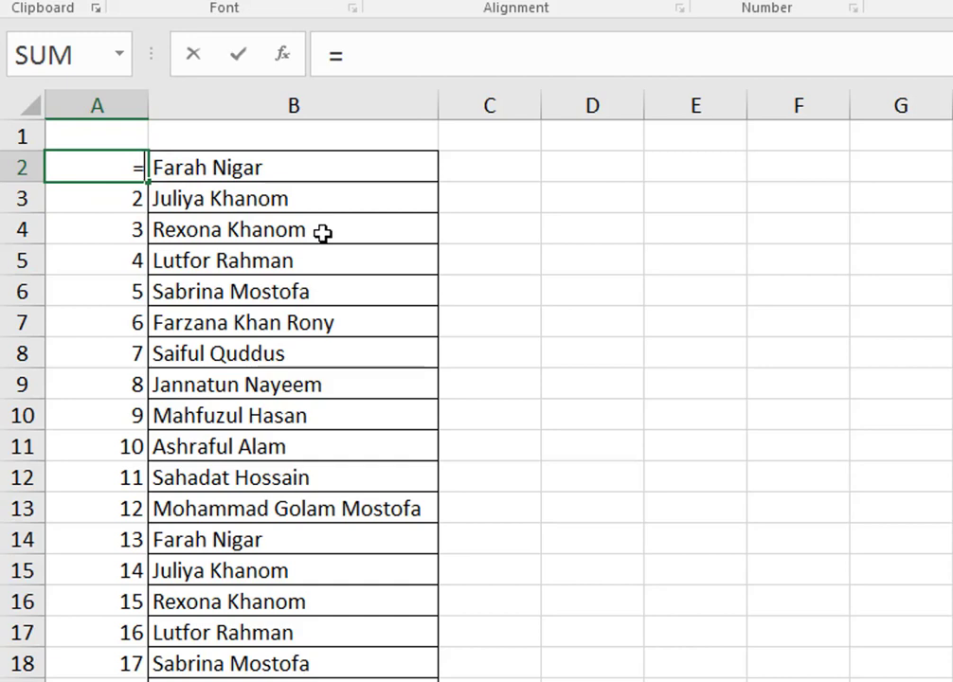
pyautogui.write('row')
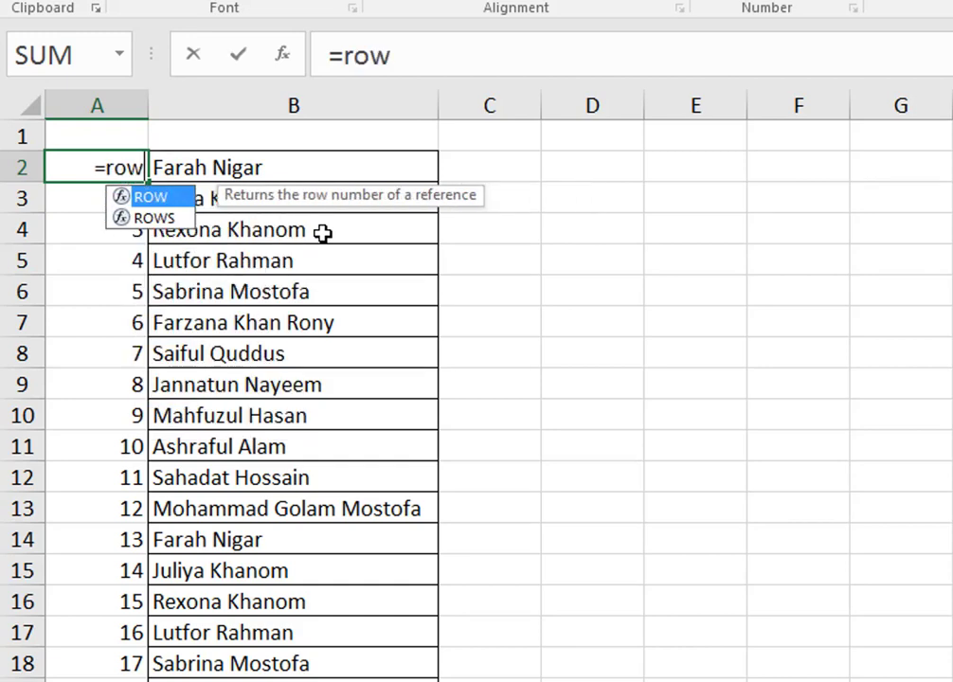
pyautogui.press('Tab')
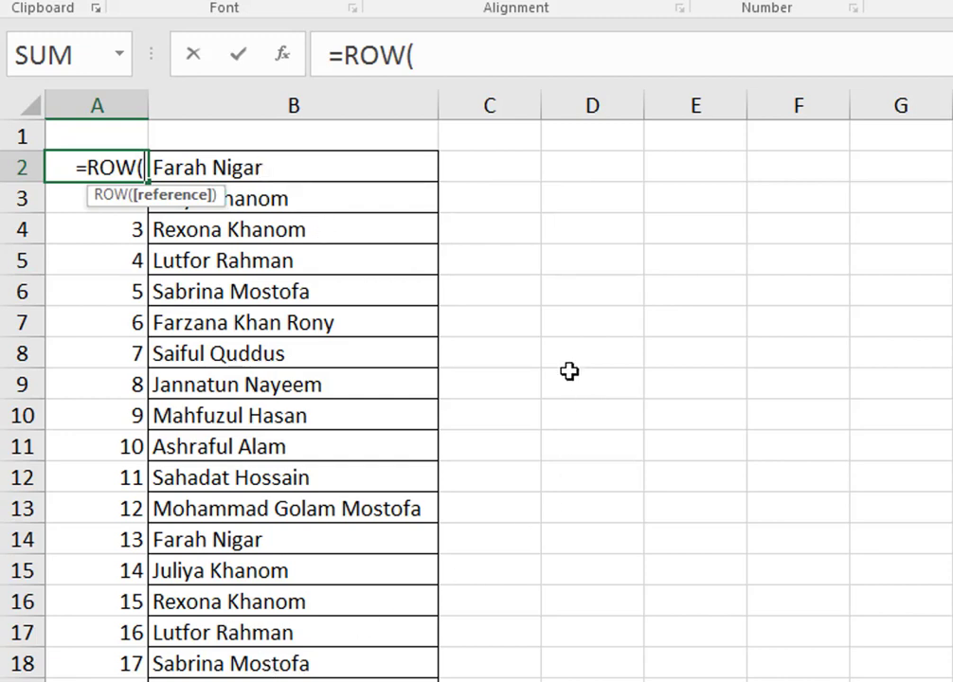
pyautogui.write(')')
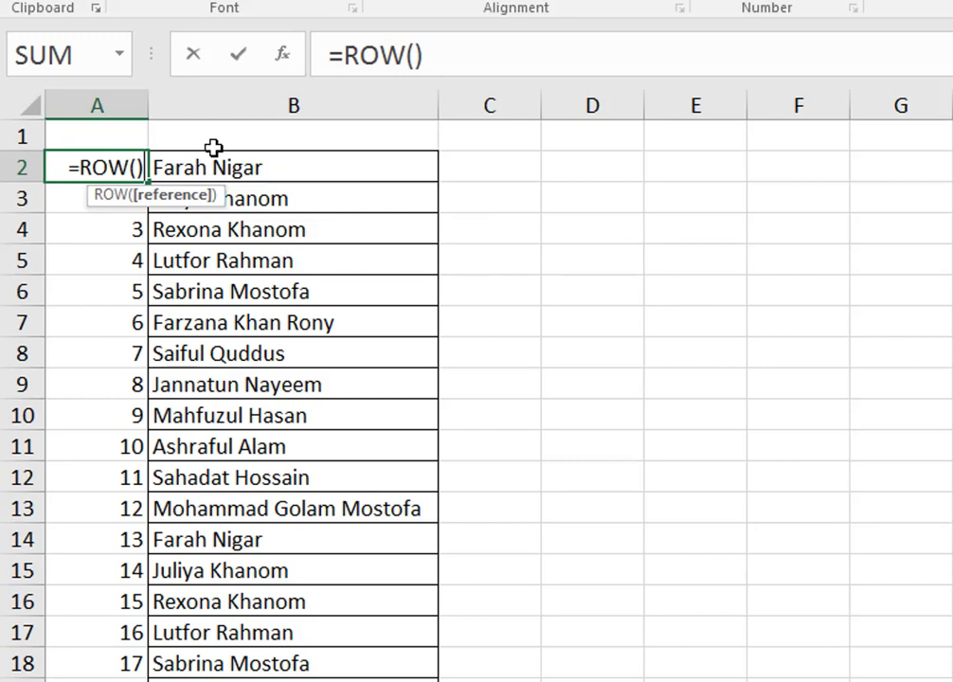
pyautogui.write('-')
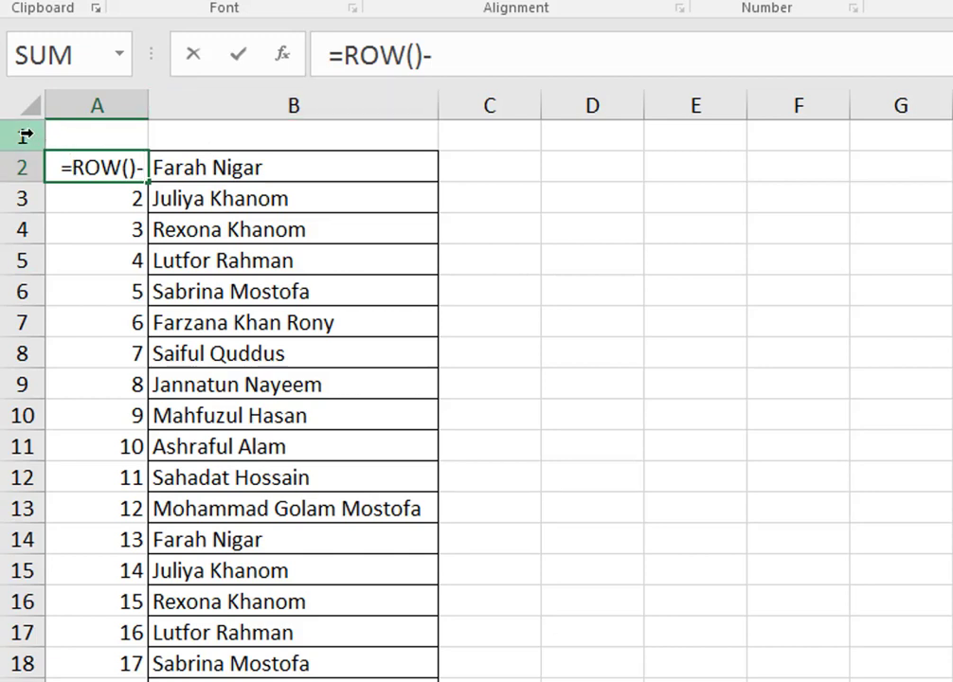
pyautogui.write('1')
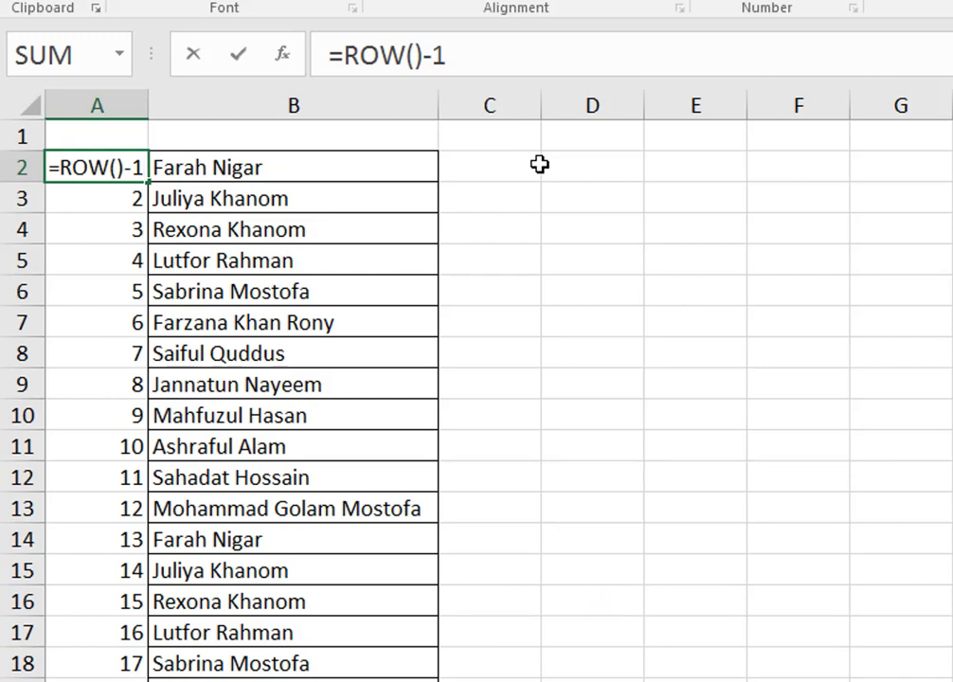
pyautogui.press('Return')
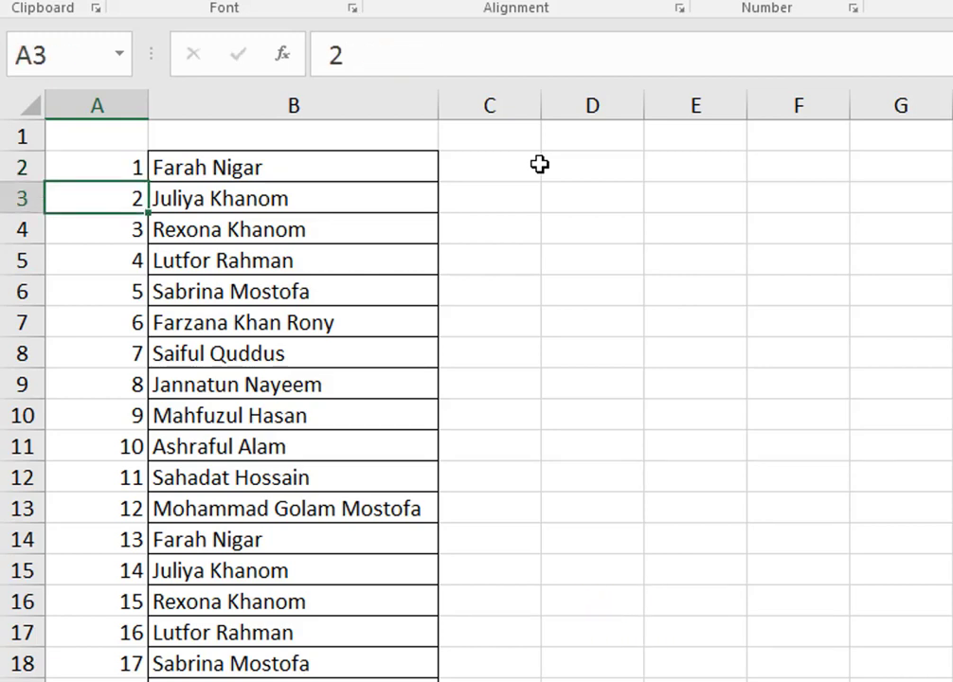
# Fill the formula from A2 down column A to A25, alongside the last name.
pyautogui.click(131, 171)
pyautogui.doubleClick(139, 178)
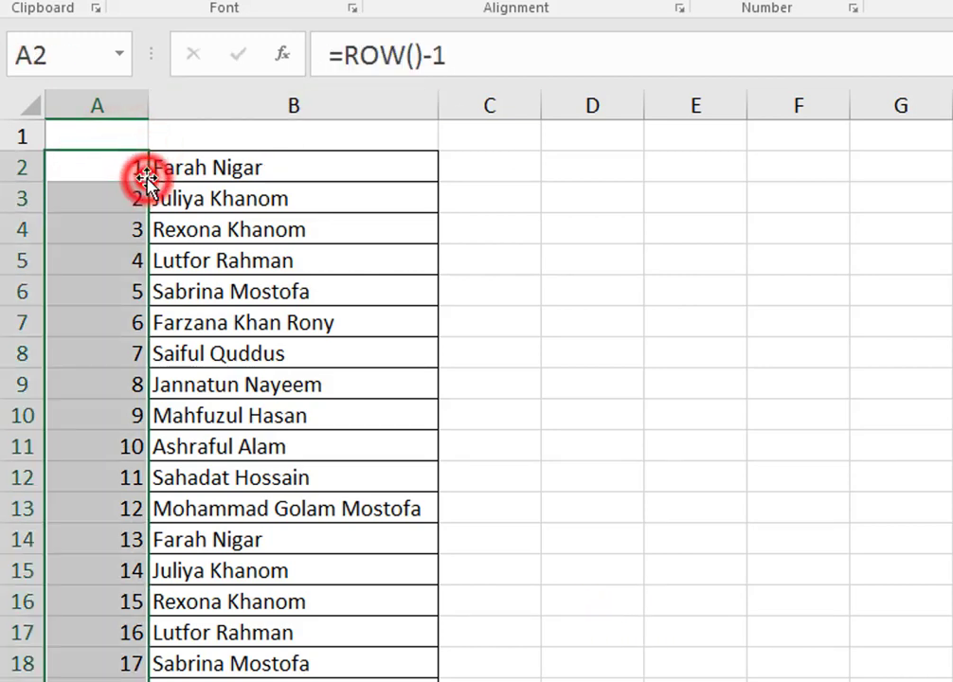
pyautogui.click(140, 182)
pyautogui.scroll(-1, 138, 151)
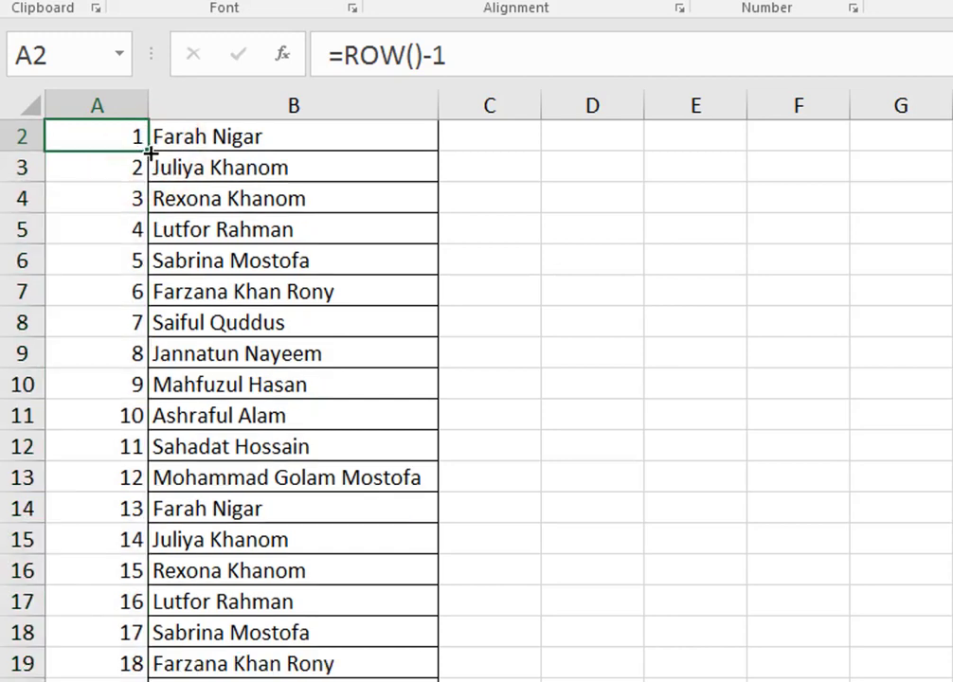
pyautogui.moveTo(147, 150); pyautogui.dragTo(126, 678)
pyautogui.click(127, 678)
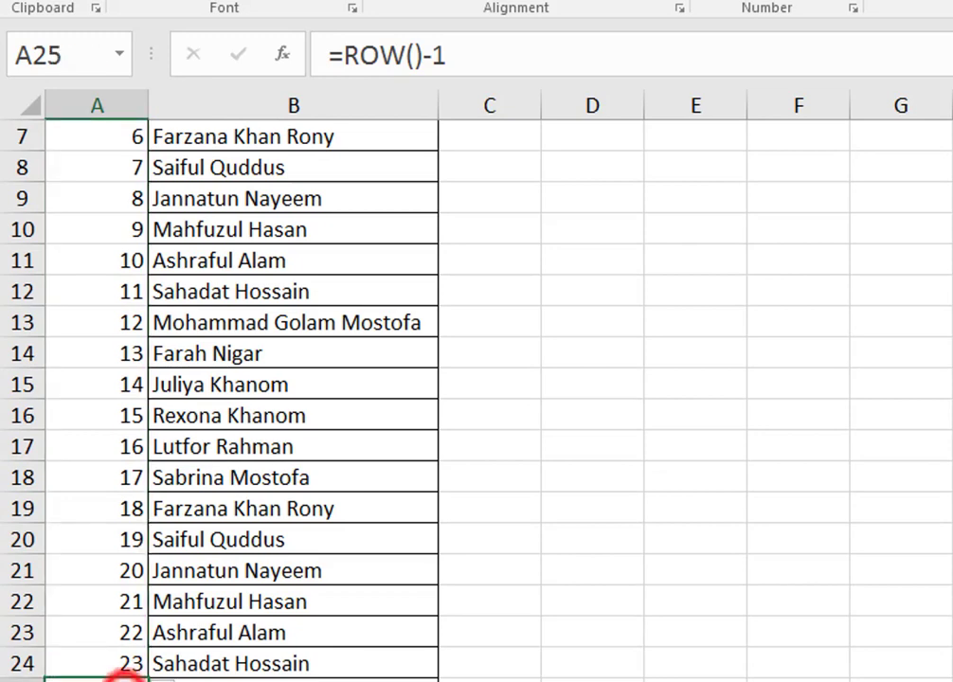
pyautogui.scroll(2, 629, 538)
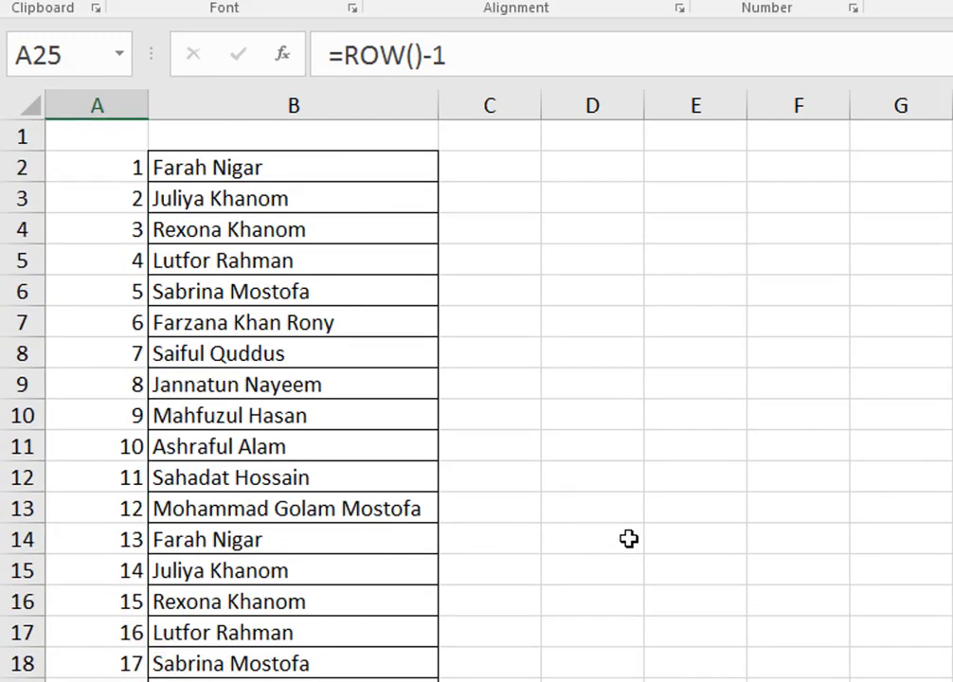
# Delete row 6 from the list numbered with the ROW formula.
pyautogui.click(26, 291)
pyautogui.rightClick(26, 291)
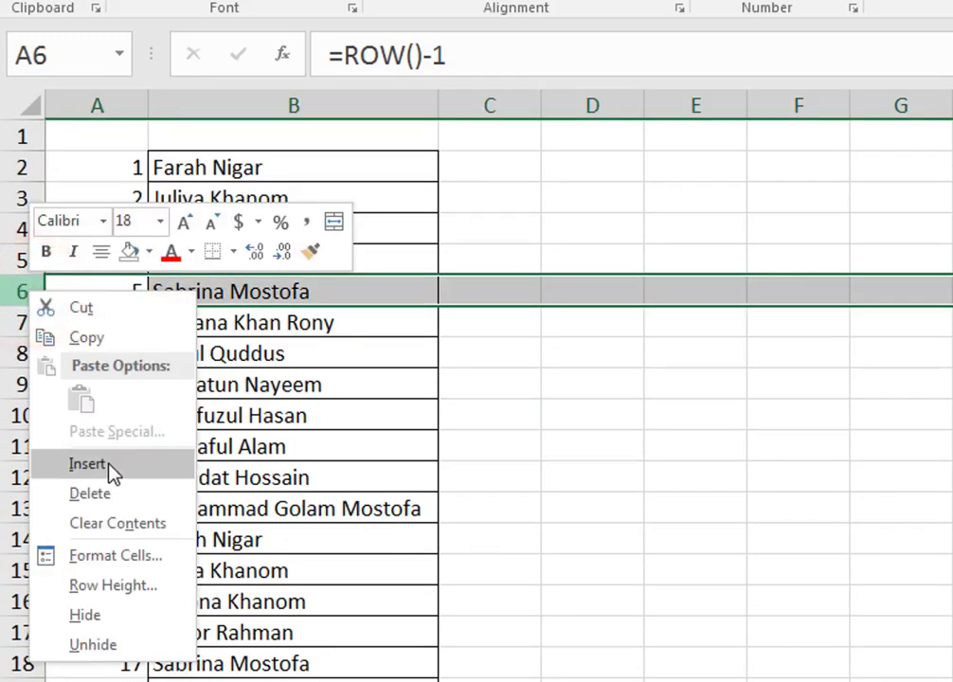
pyautogui.click(107, 493)
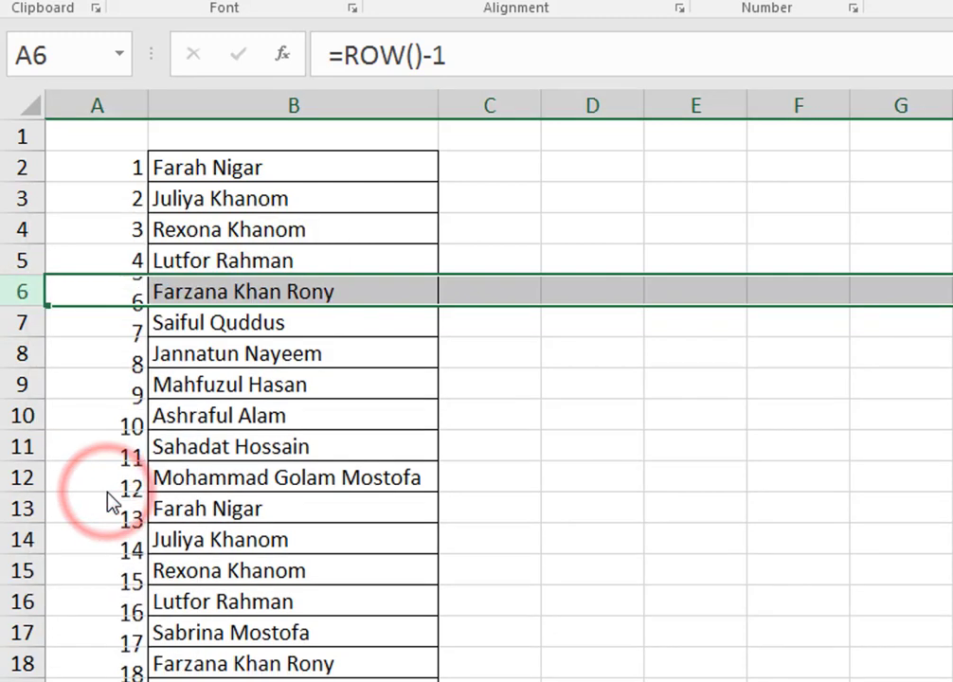
# Delete rows 8 to 10 from the list numbered with the ROW formula.
pyautogui.moveTo(21, 354); pyautogui.dragTo(31, 426)
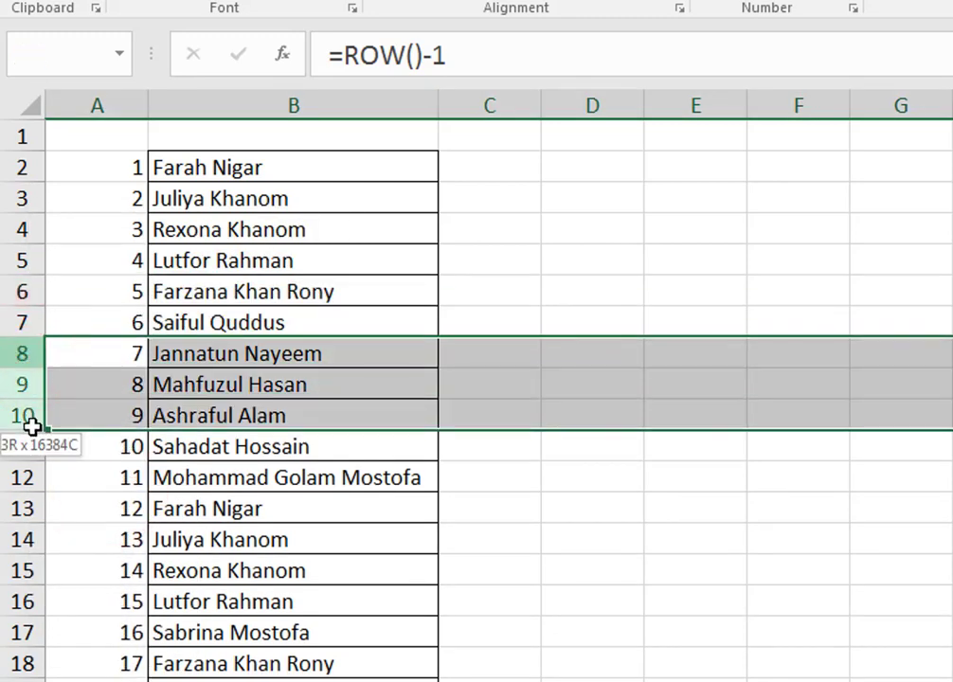
pyautogui.rightClick(31, 418)
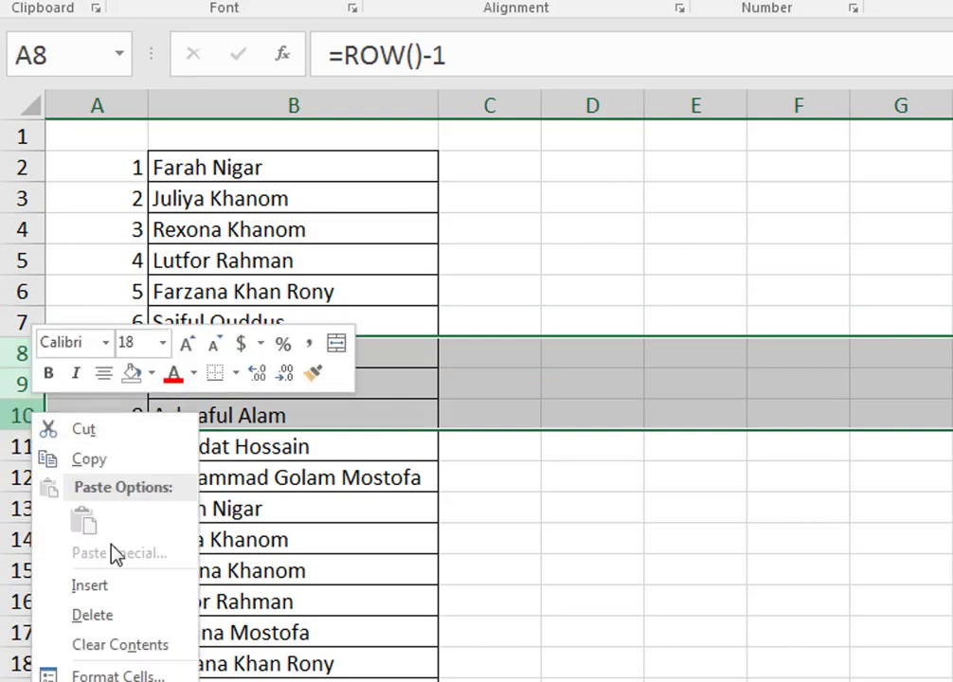
pyautogui.click(92, 615)
pyautogui.click(523, 476)
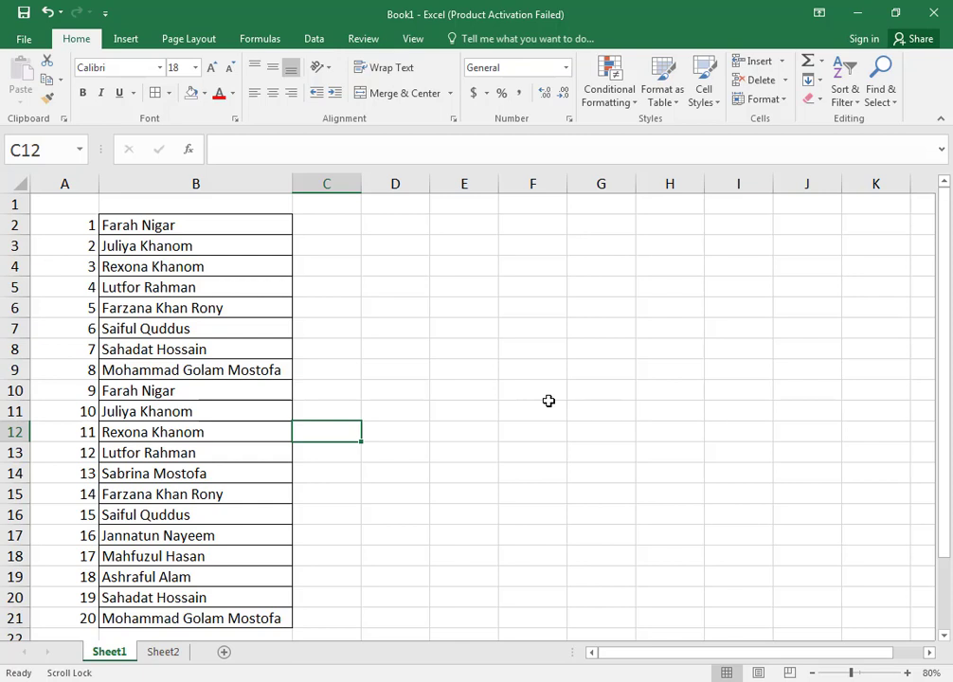
pyautogui.click(341, 228)
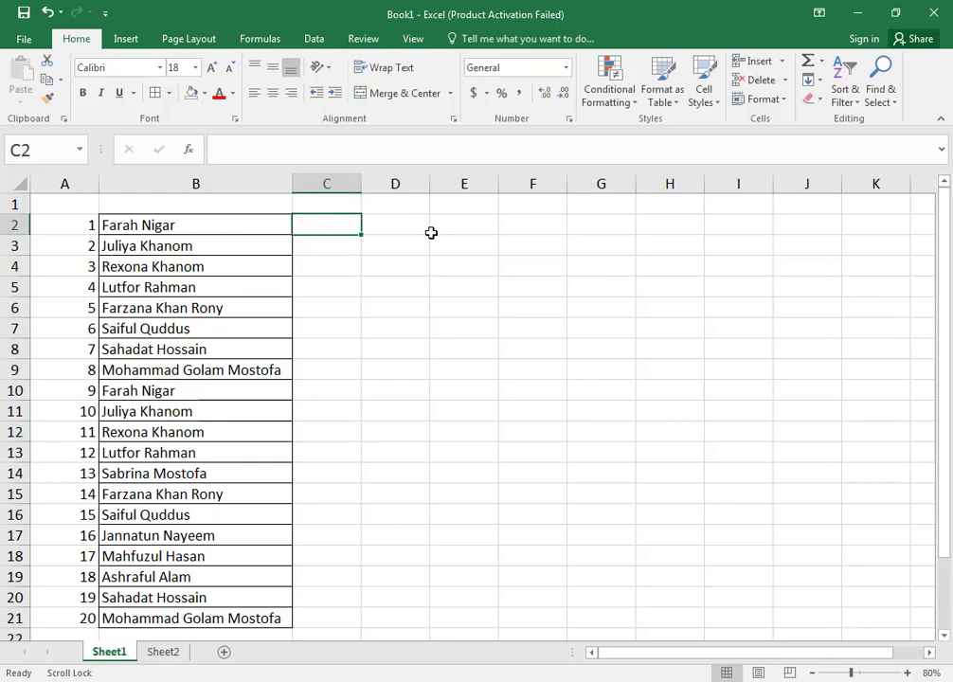
pyautogui.click(176, 651)
pyautogui.click(621, 291)
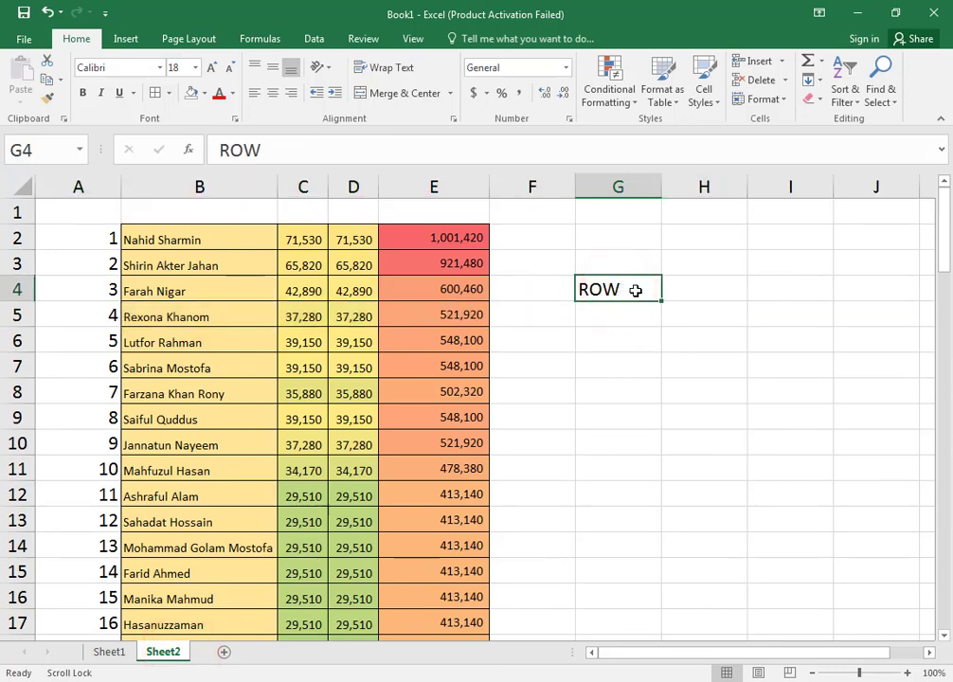
pyautogui.click(123, 651)
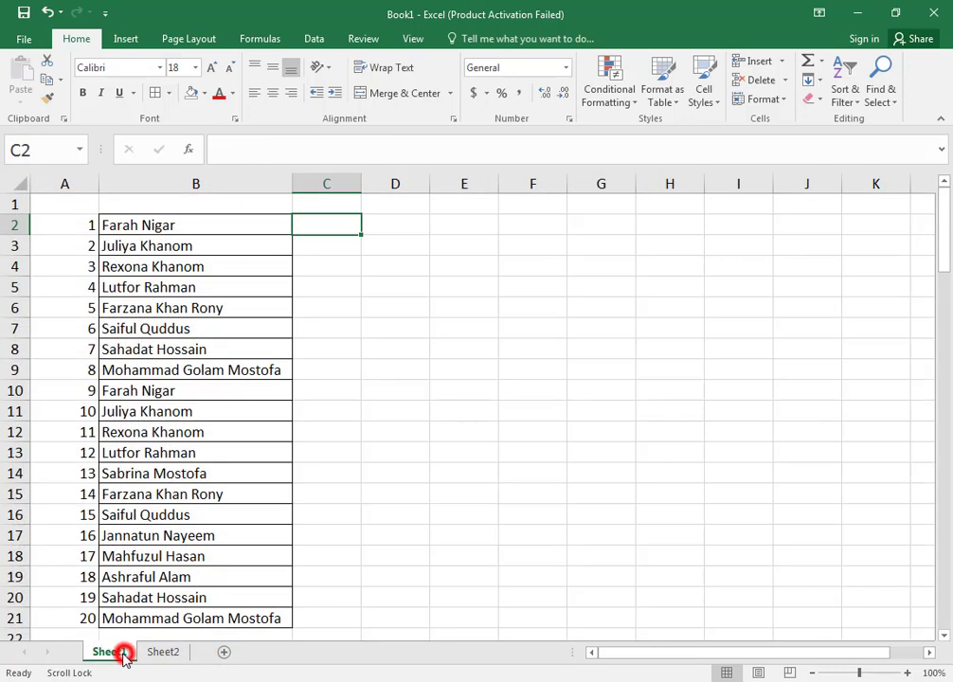
# Enter the formula =ROW(B7) in cell D2 of Sheet1 to return the row number of a listed name.
pyautogui.click(376, 223)
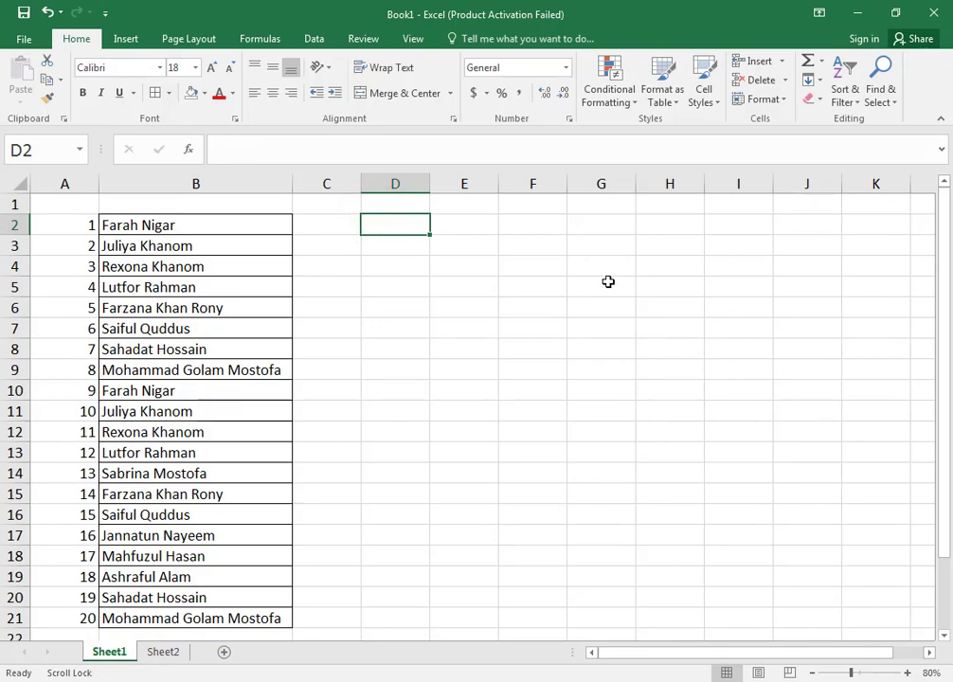
pyautogui.write('=')
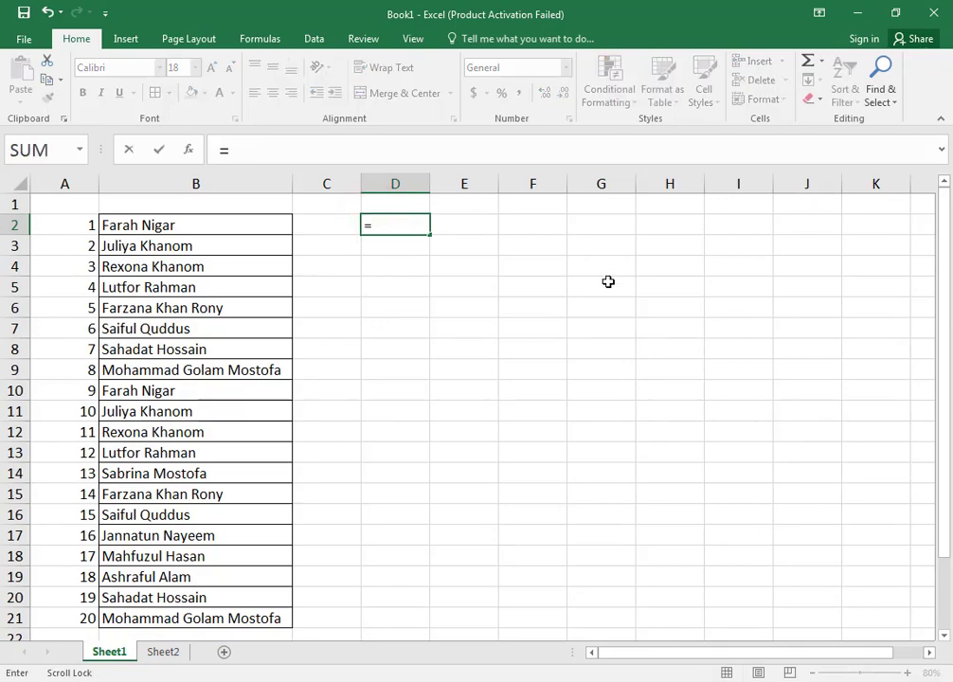
pyautogui.write('r')
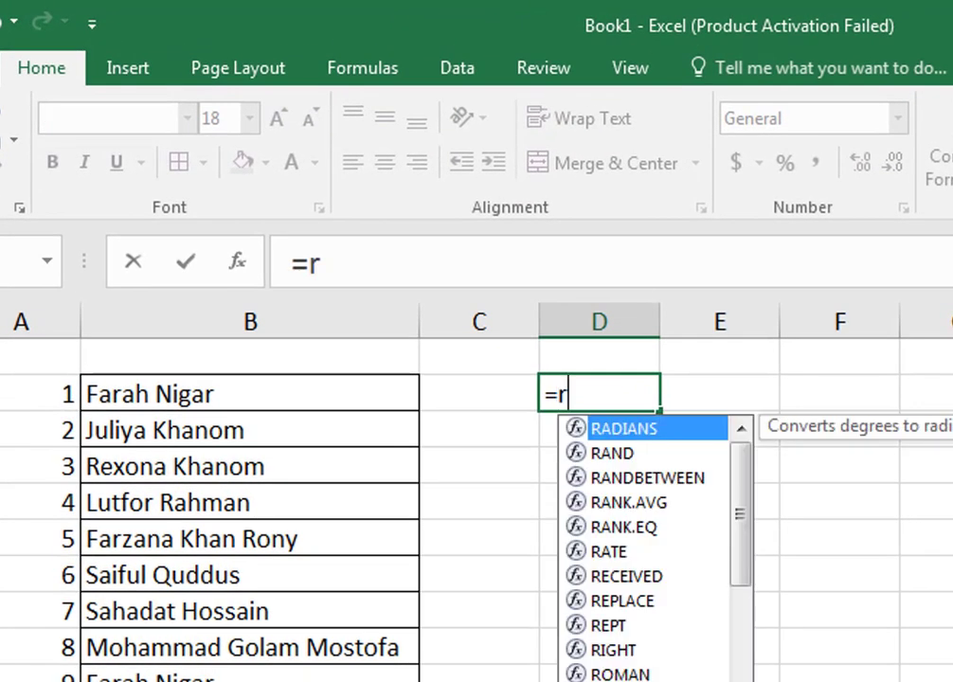
pyautogui.write('ow')
pyautogui.press('Tab')
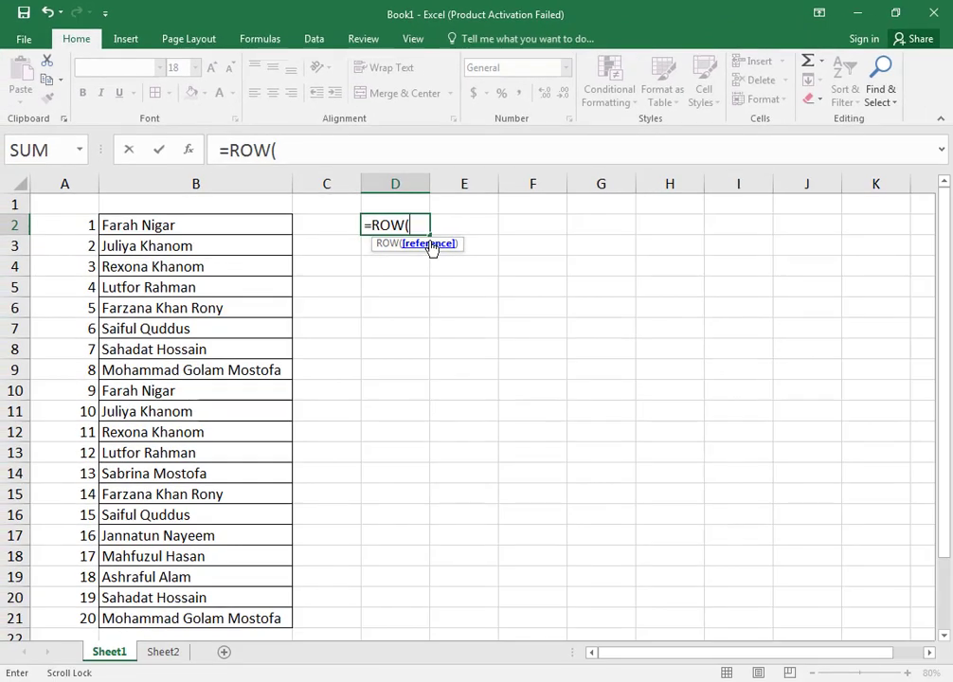
pyautogui.click(211, 326)
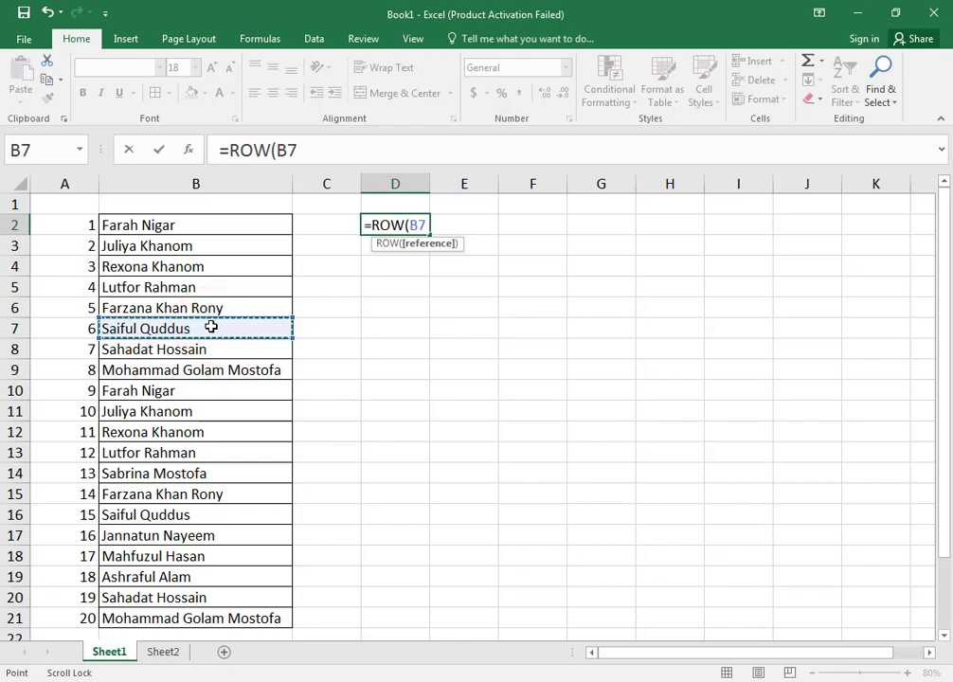
pyautogui.write(')')
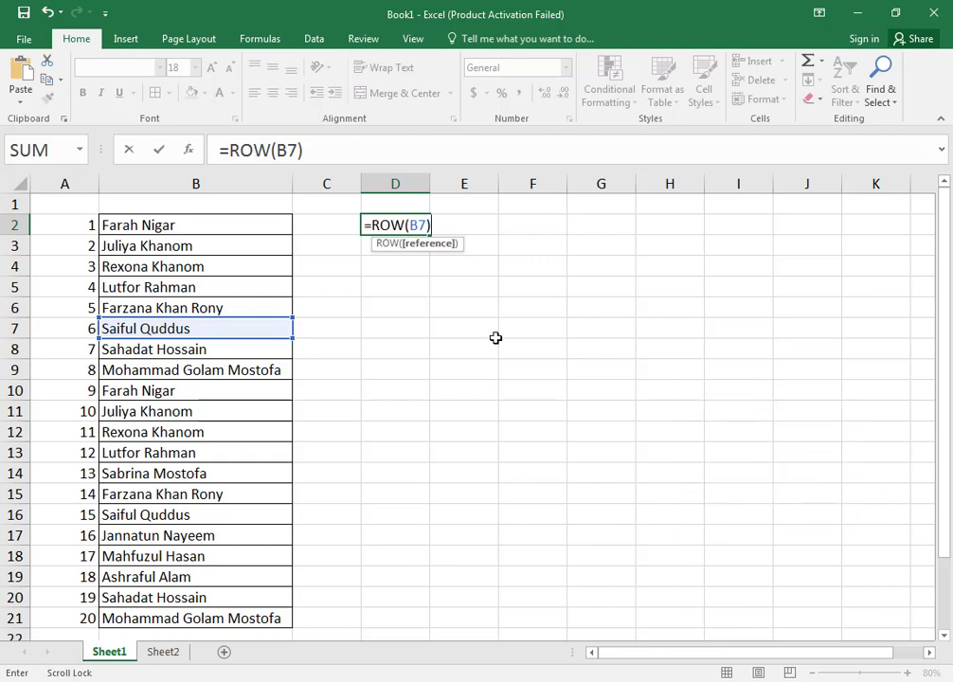
pyautogui.press('Return')
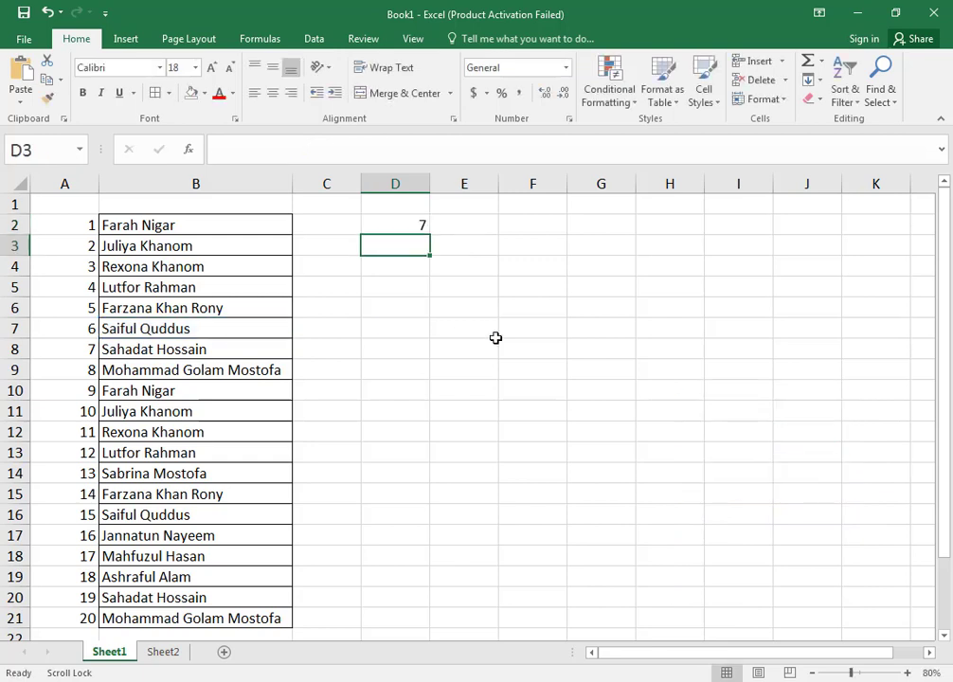
pyautogui.click(396, 220)
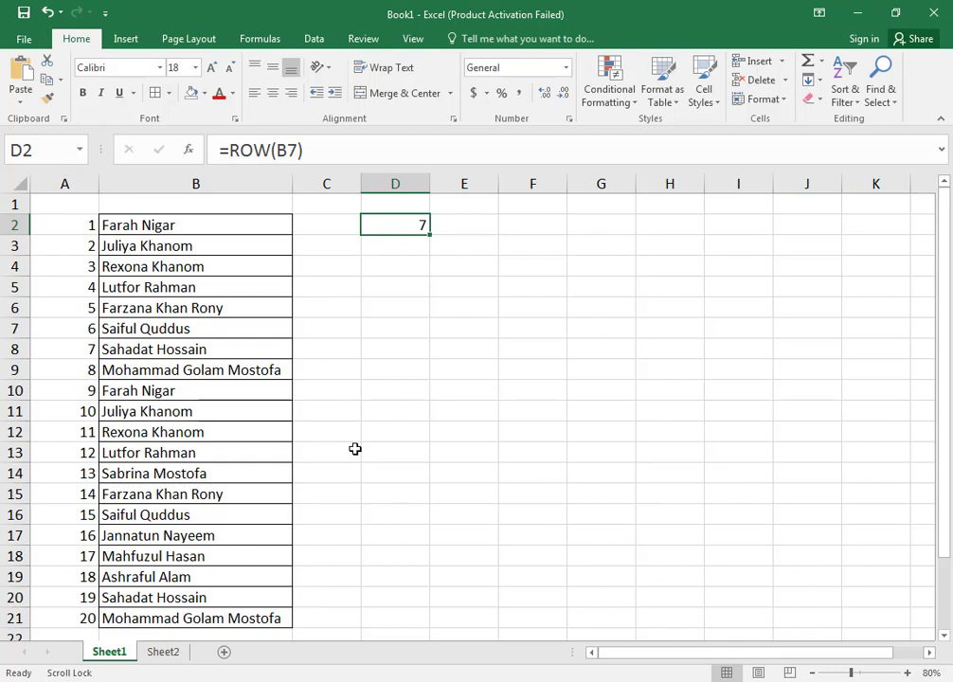
pyautogui.click(210, 433)
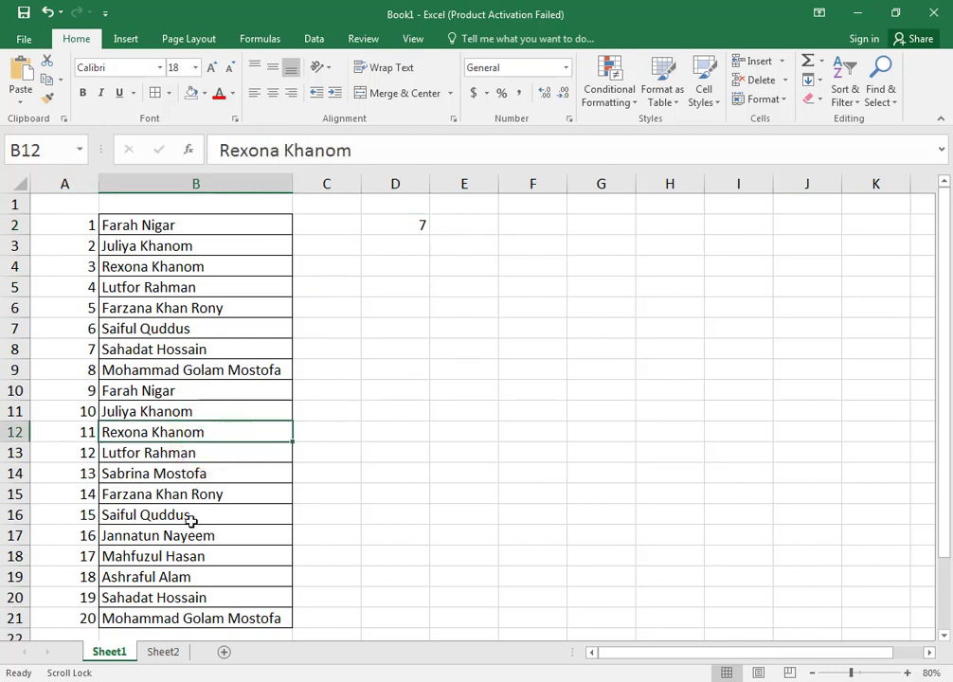
pyautogui.click(150, 497)
pyautogui.click(15, 493)
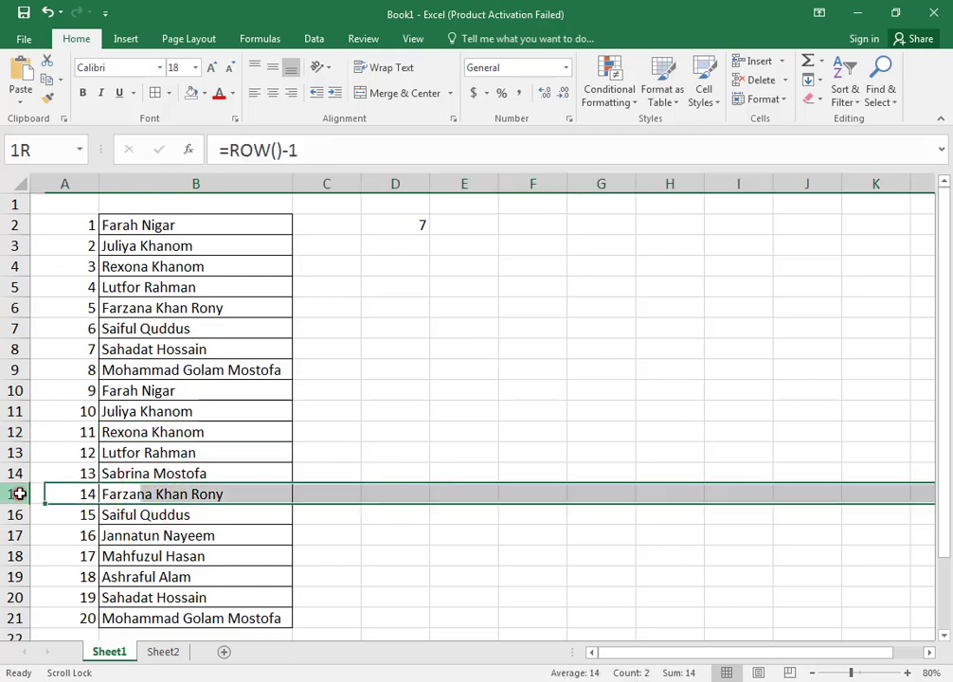
pyautogui.click(202, 494)
# Delete the serial number column A so that the names move into column A.
pyautogui.click(85, 187)
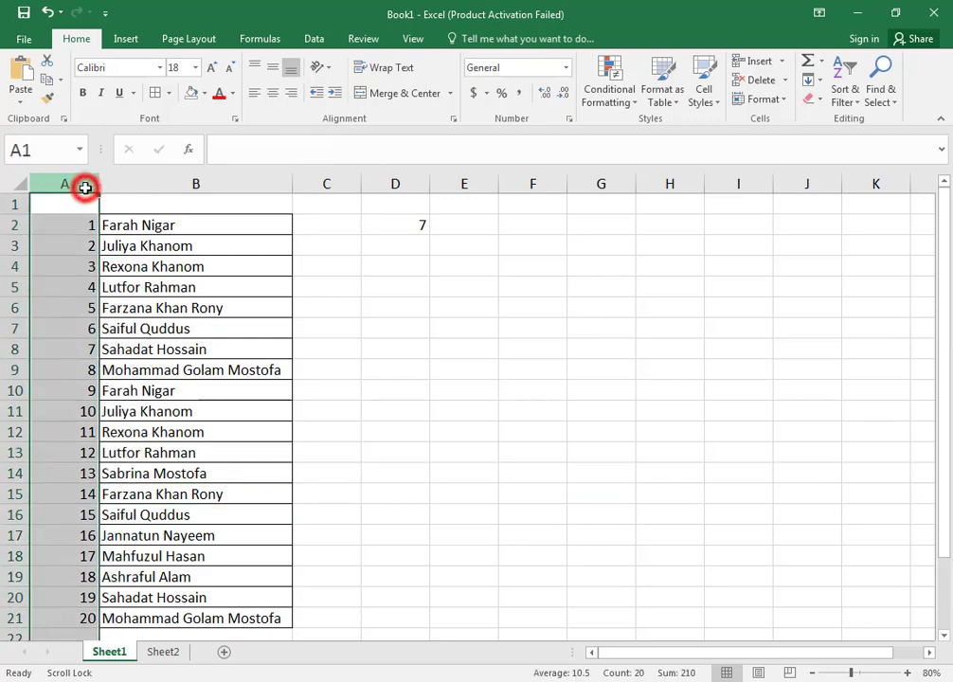
pyautogui.rightClick(85, 187)
pyautogui.click(157, 325)
pyautogui.click(184, 426)
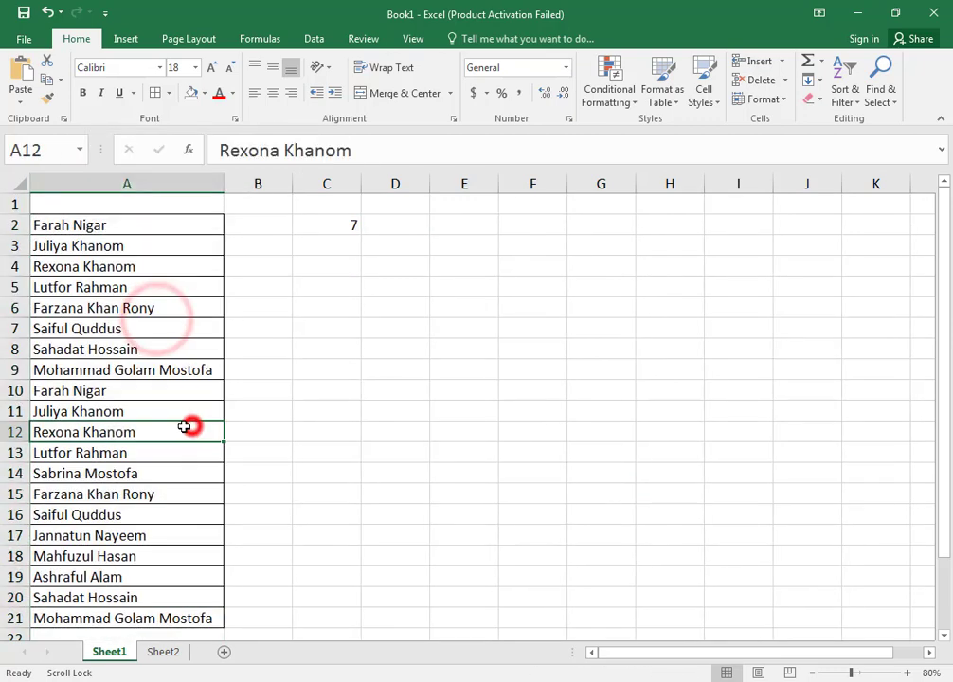
pyautogui.click(78, 432)
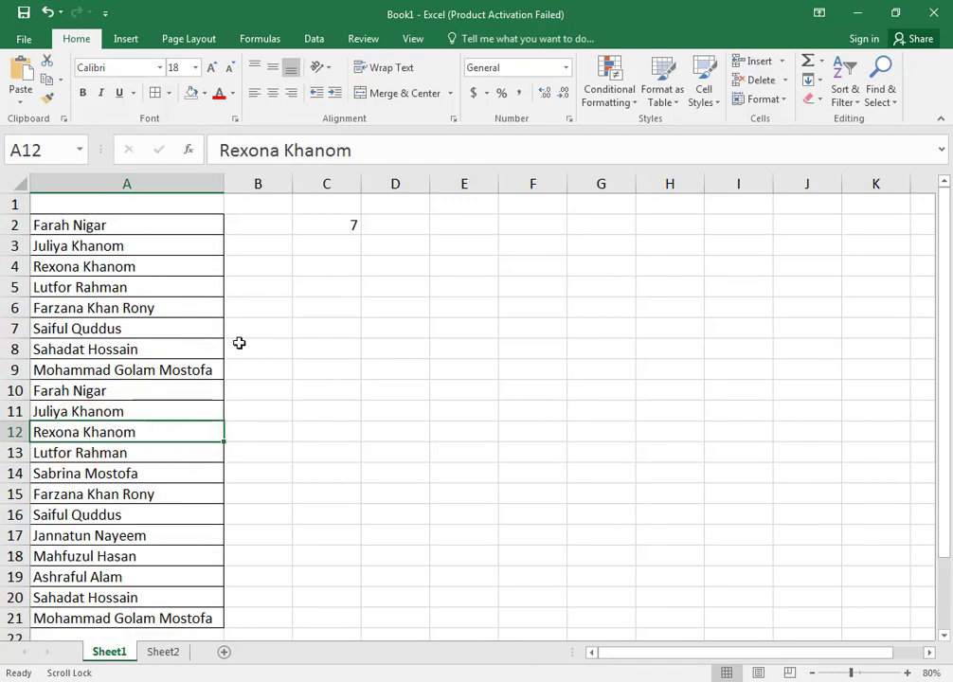
pyautogui.scroll(-3, 175, 577)
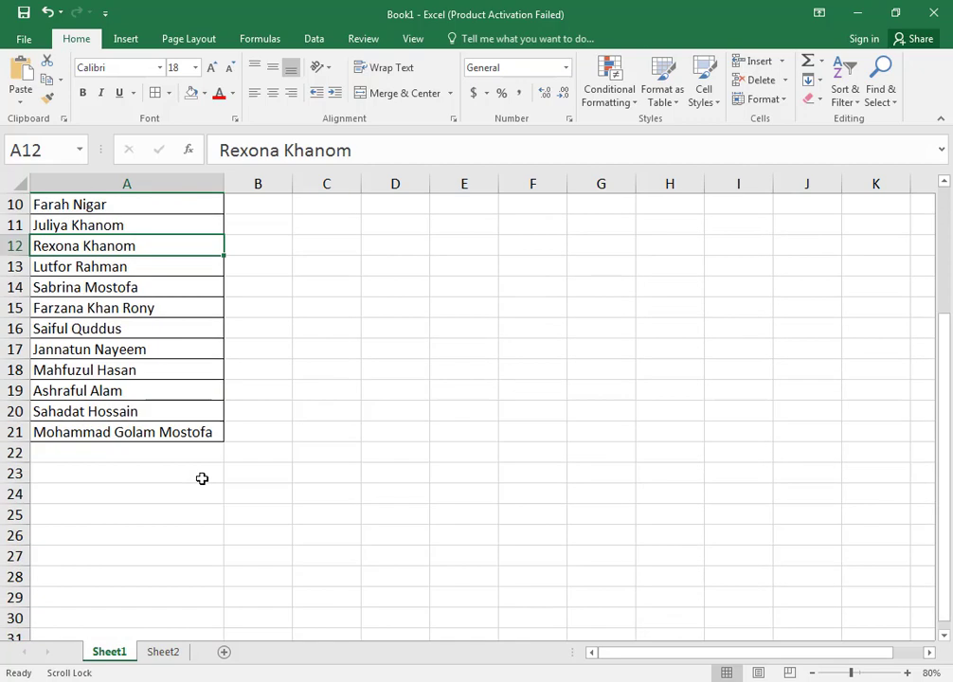
pyautogui.scroll(3, 201, 478)
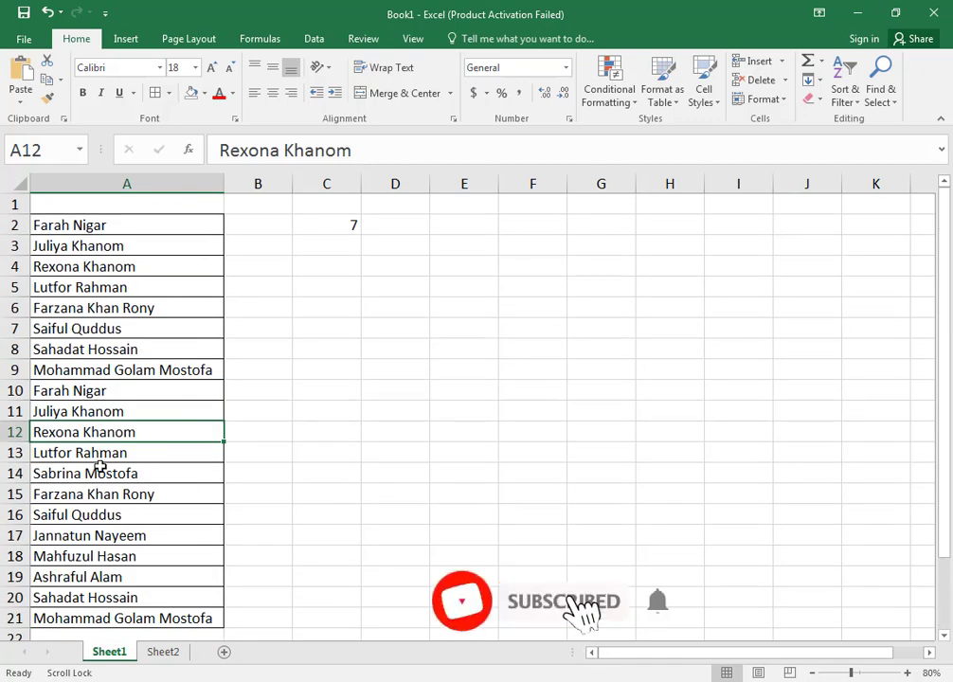
# Review the ROW formula in C2 with the name cell it references, and clear C2.
pyautogui.click(344, 222)
pyautogui.doubleClick(343, 222)
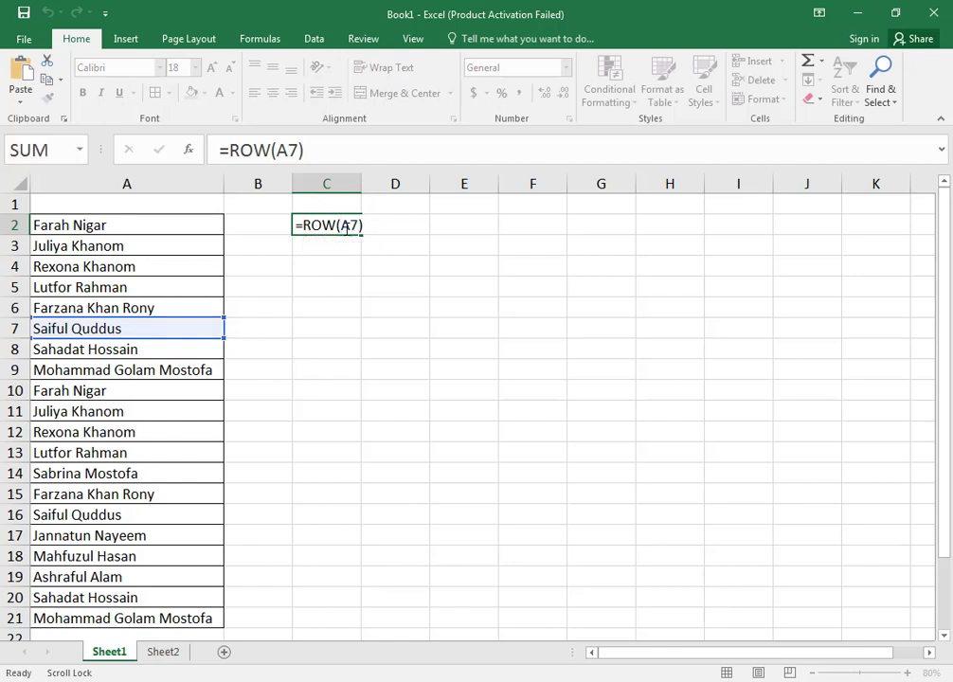
pyautogui.press('Return')
pyautogui.click(98, 331)
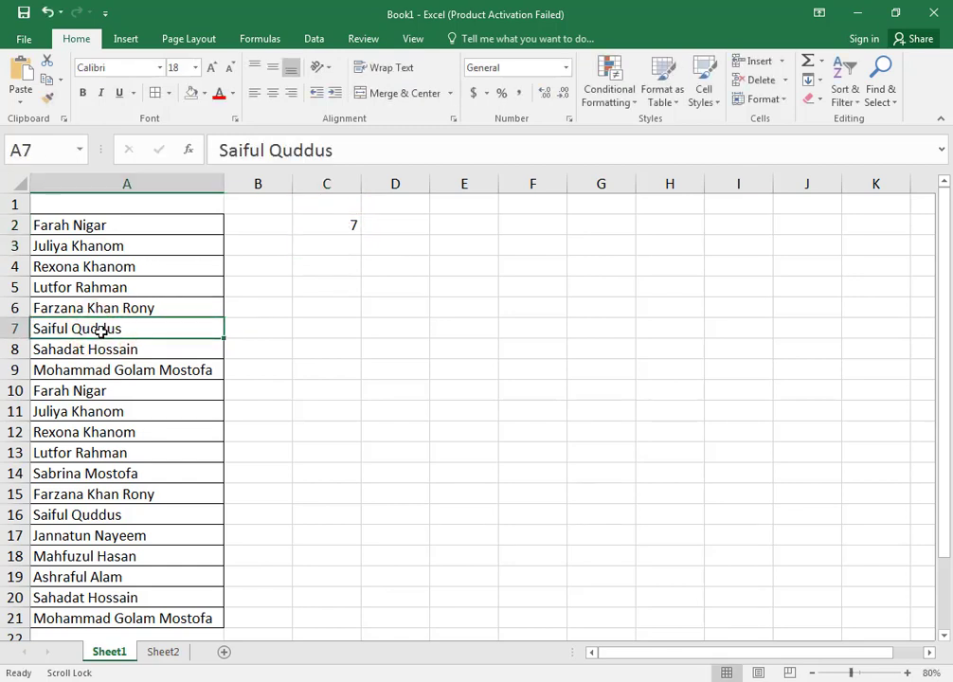
pyautogui.click(357, 225)
pyautogui.doubleClick(357, 225)
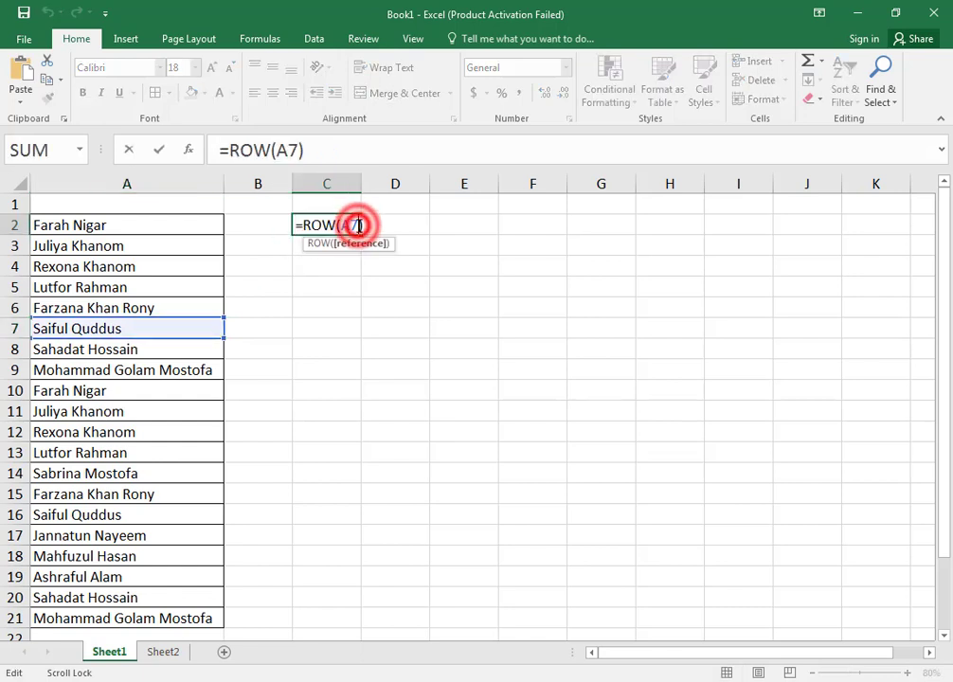
pyautogui.press('BackSpace')
pyautogui.press('BackSpace')
pyautogui.press('BackSpace')
pyautogui.press('BackSpace')
pyautogui.press('BackSpace')
pyautogui.press('BackSpace')
pyautogui.press('BackSpace')
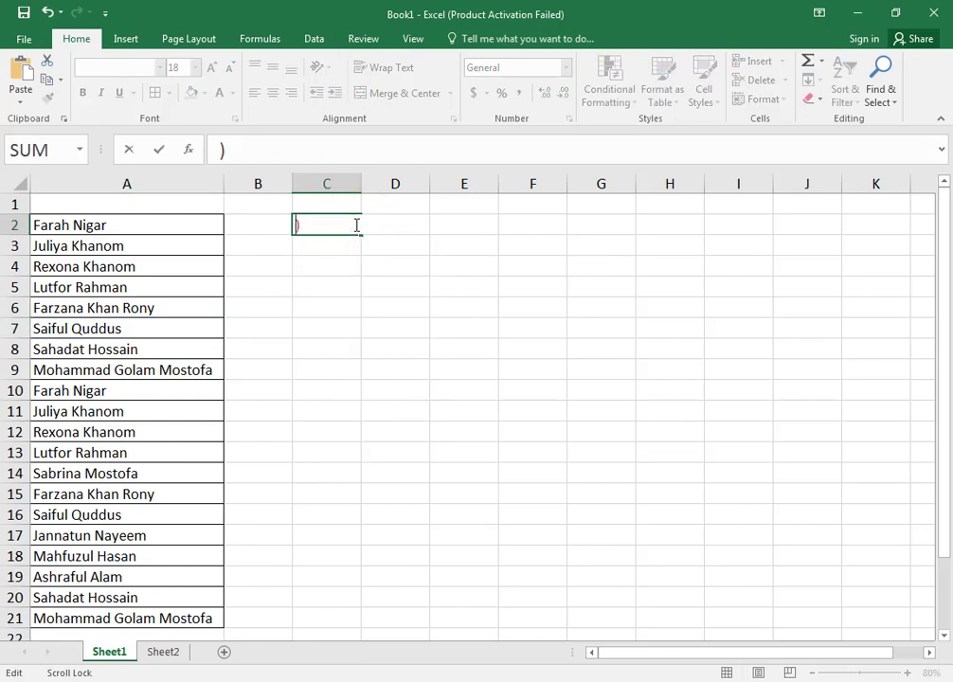
pyautogui.doubleClick(340, 225)
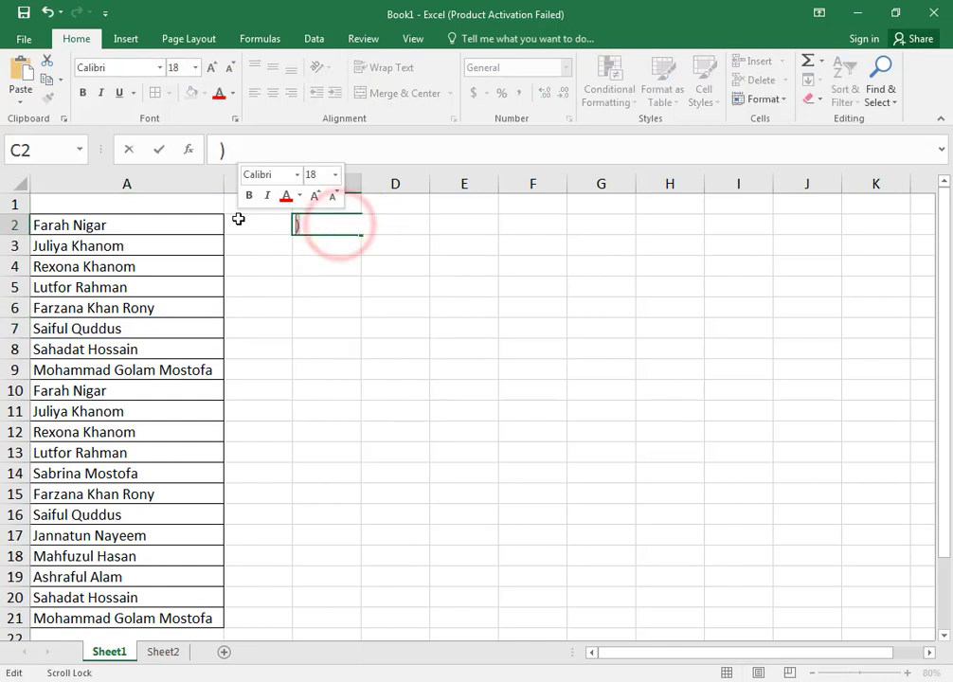
pyautogui.press('BackSpace')
pyautogui.click(331, 446)
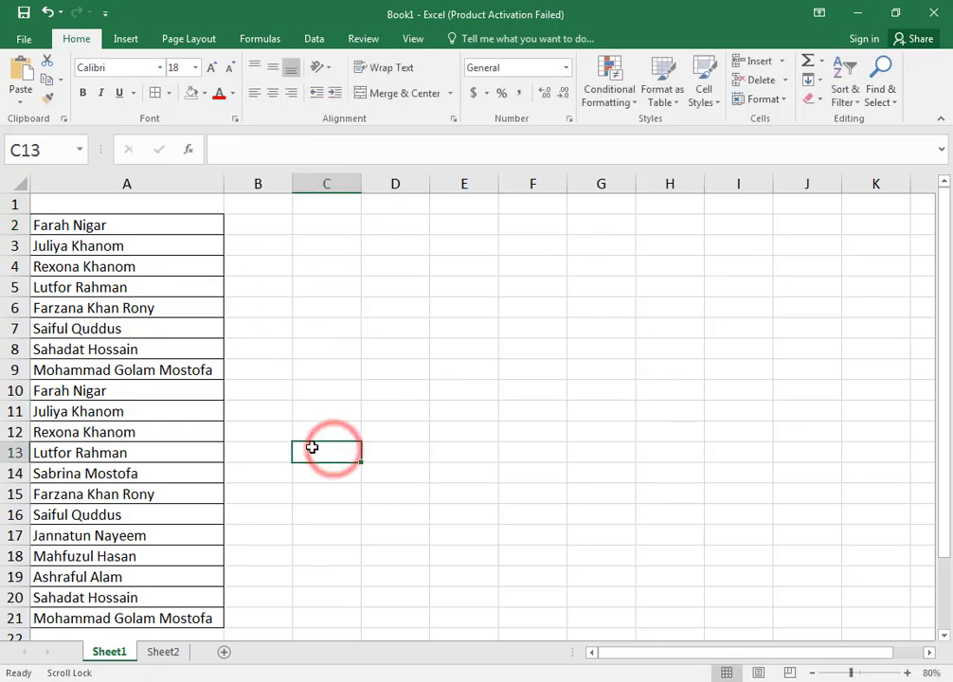
# Enter the formula =ROW(A20) in cell B20, beside the second-to-last name in the list.
pyautogui.scroll(-1, 86, 546)
pyautogui.click(80, 536)
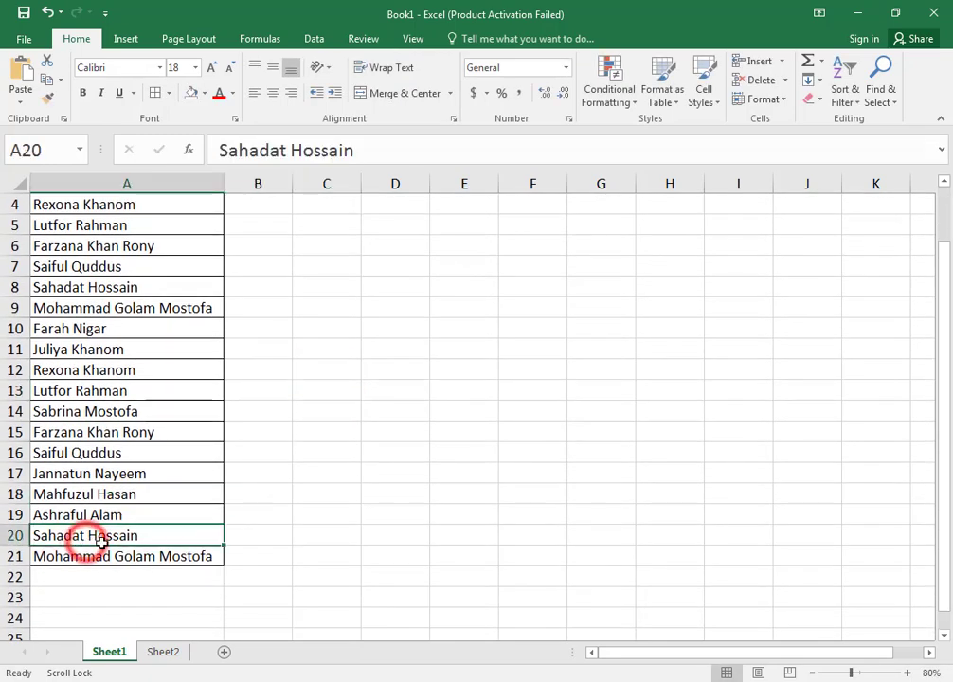
pyautogui.click(264, 535)
pyautogui.click(265, 536)
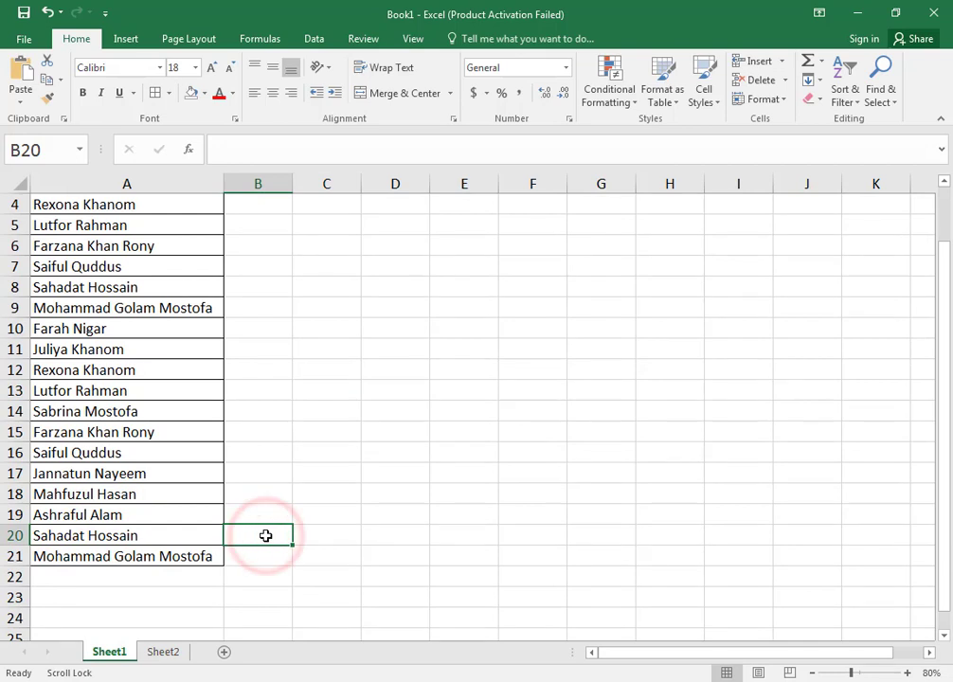
pyautogui.write('=row')
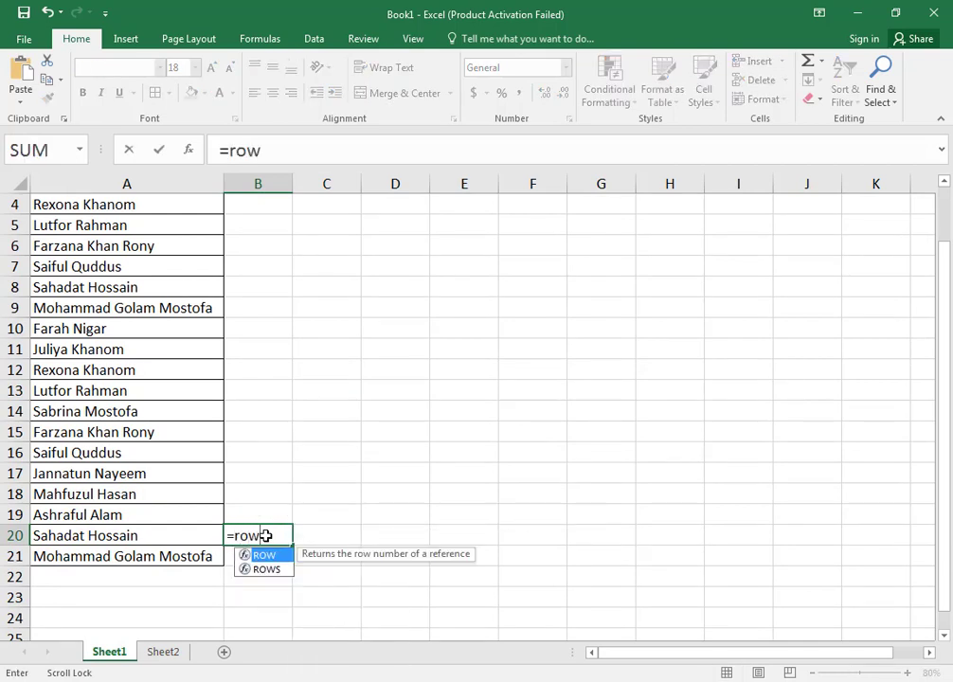
pyautogui.press('Tab')
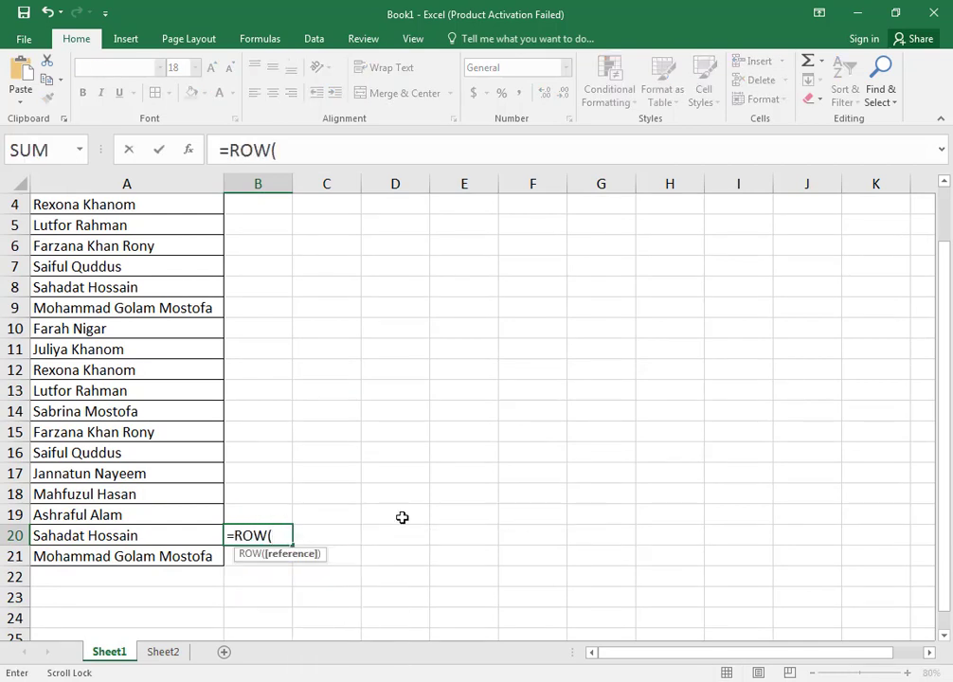
pyautogui.click(108, 538)
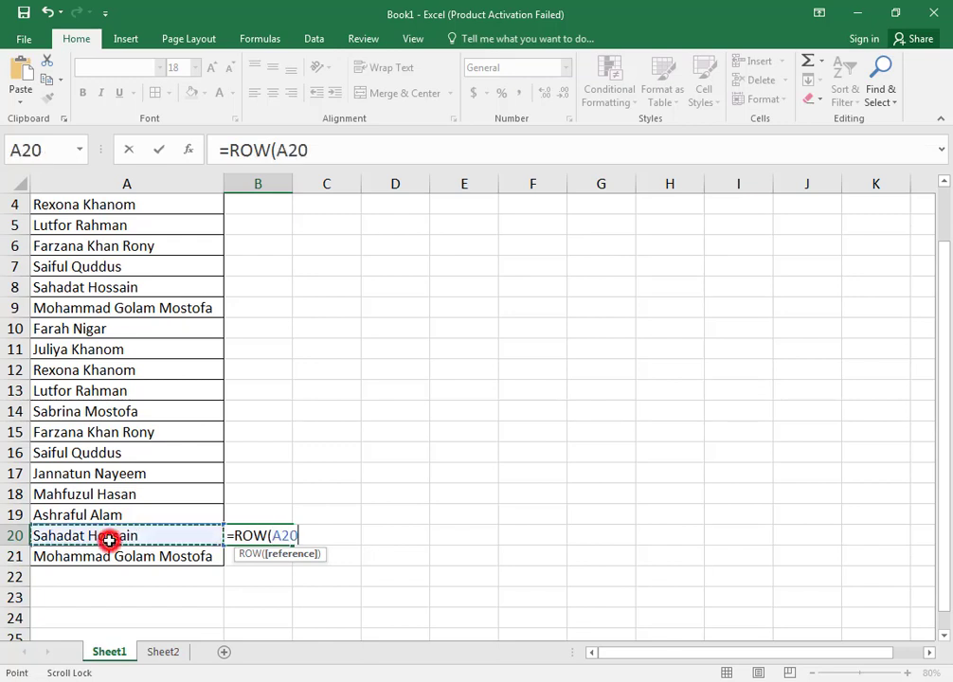
pyautogui.write(')')
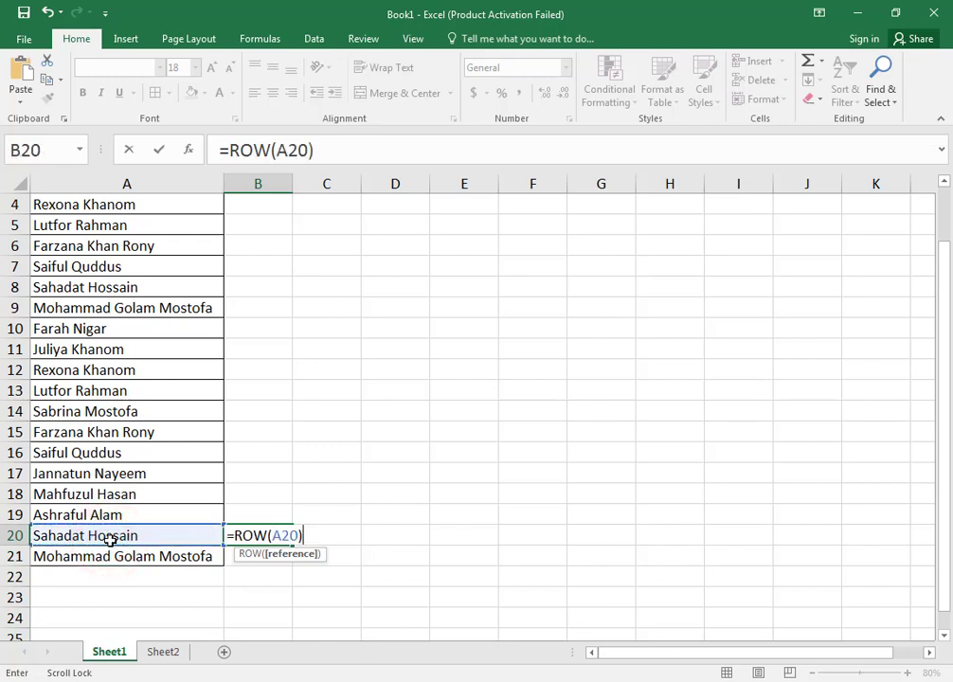
pyautogui.press('Return')
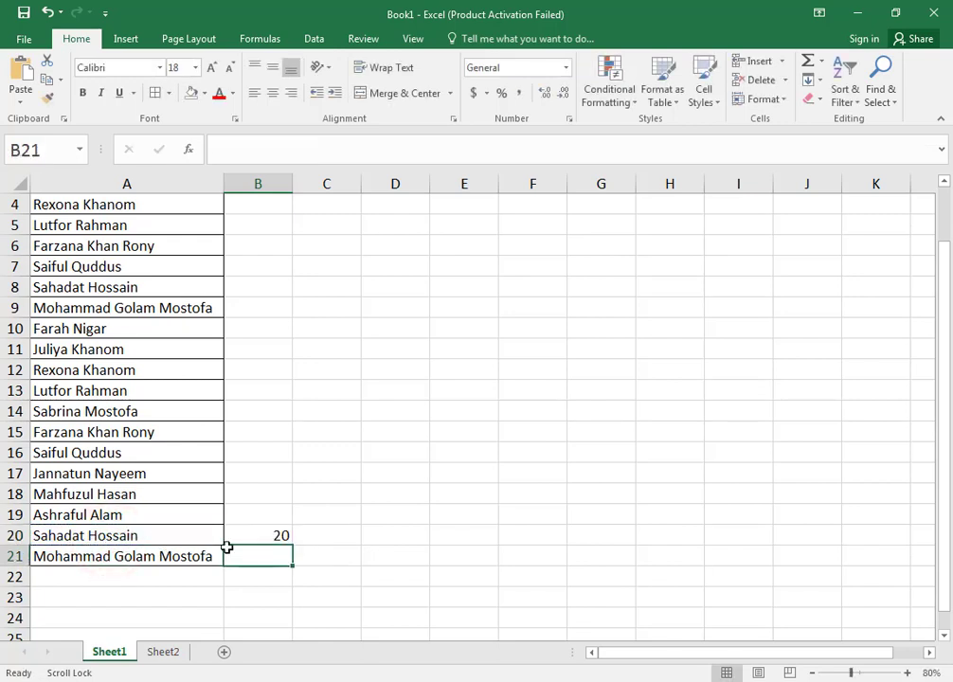
pyautogui.click(270, 536)
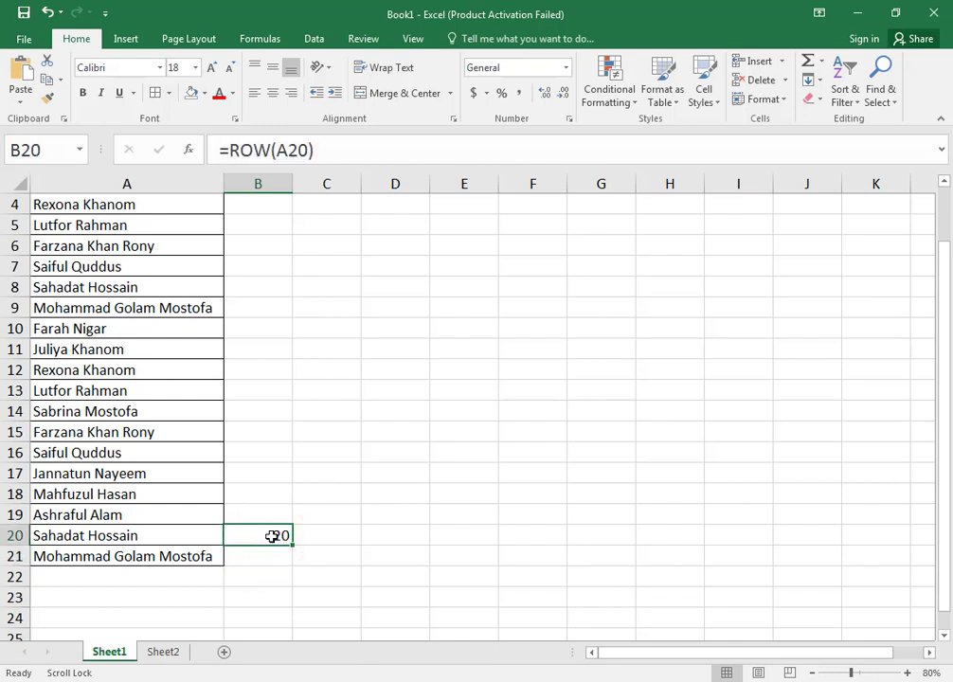
# Enter the formula =ROWS(A2:A21) in cell C18 to count the rows in the name list, and check its referenced range.
pyautogui.click(327, 485)
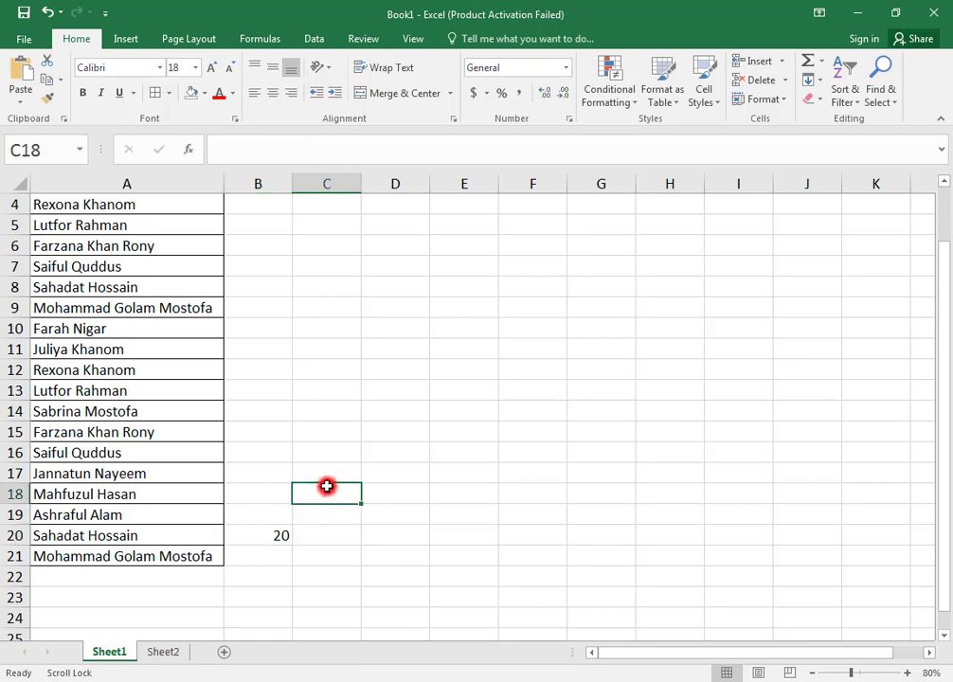
pyautogui.write('=')
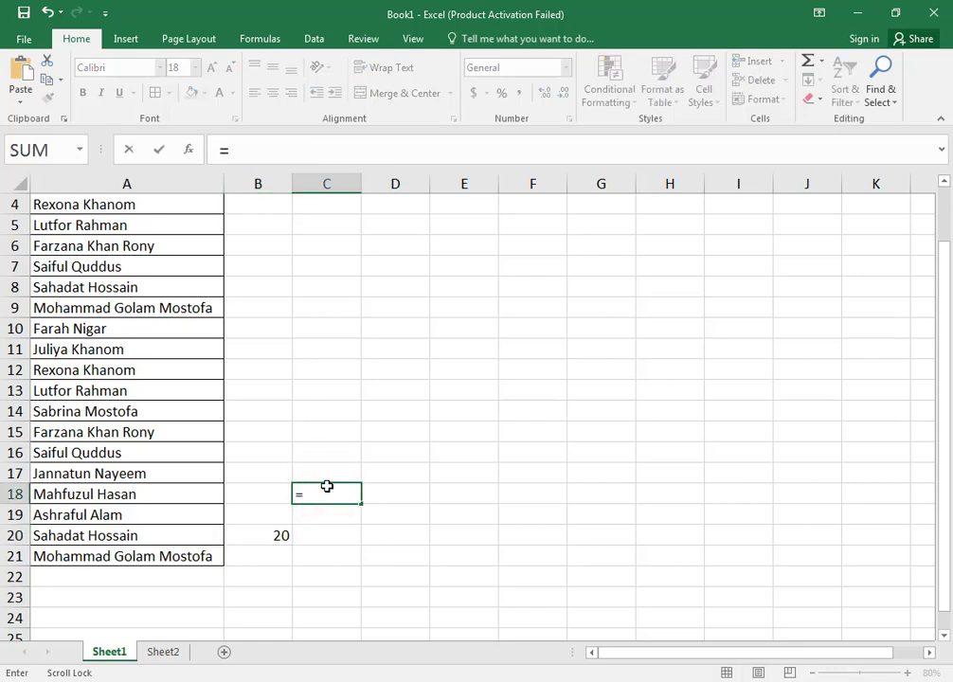
pyautogui.write('row')
pyautogui.press('Down')
pyautogui.press('Tab')
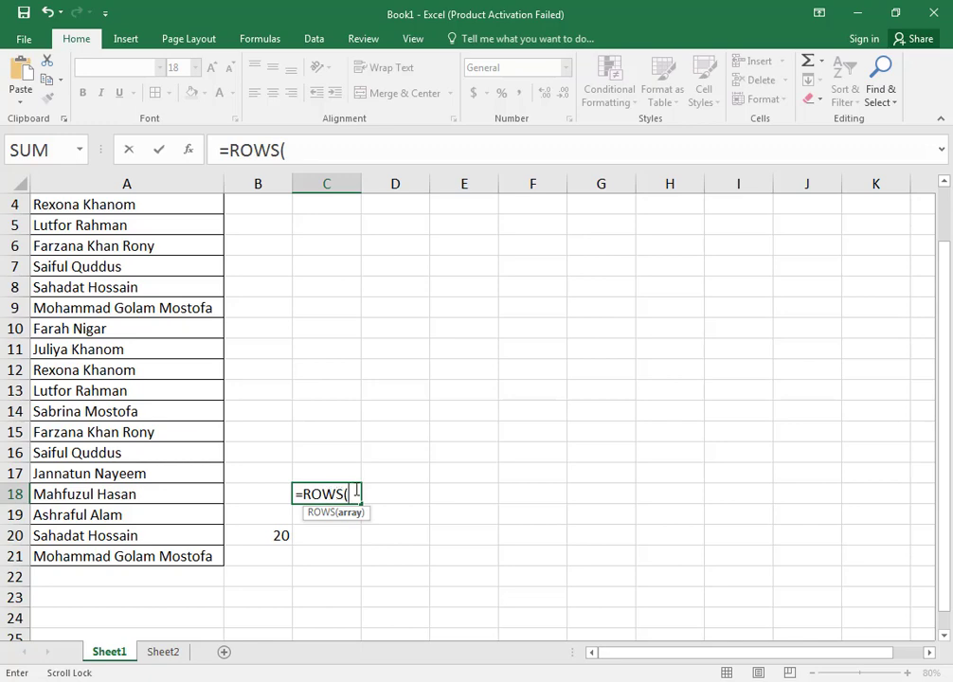
pyautogui.scroll(1, 356, 491)
pyautogui.moveTo(180, 223); pyautogui.dragTo(147, 617)
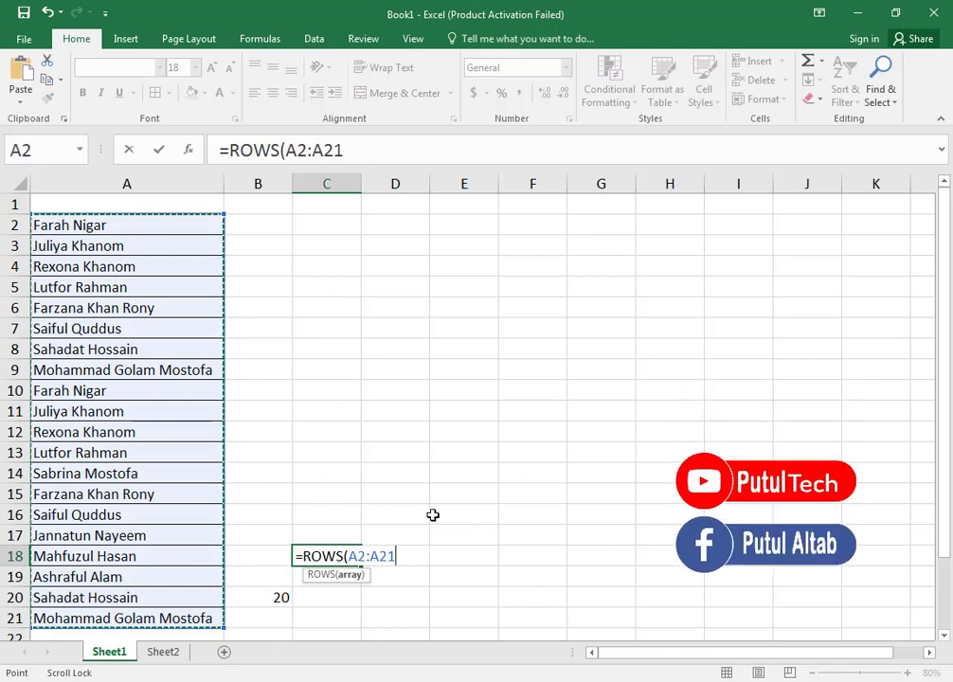
pyautogui.write(')')
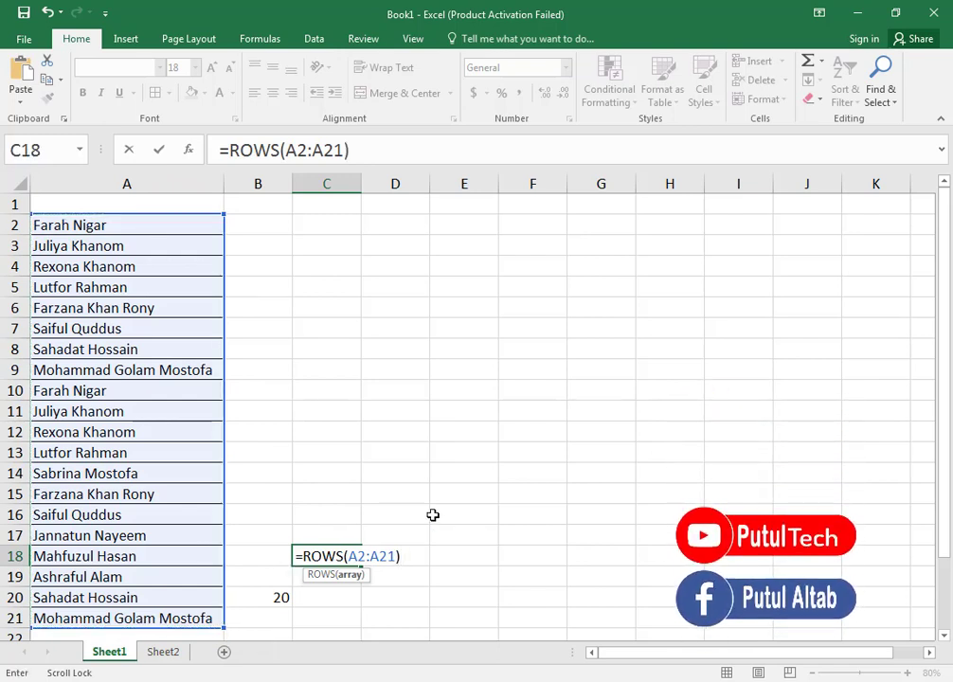
pyautogui.press('Return')
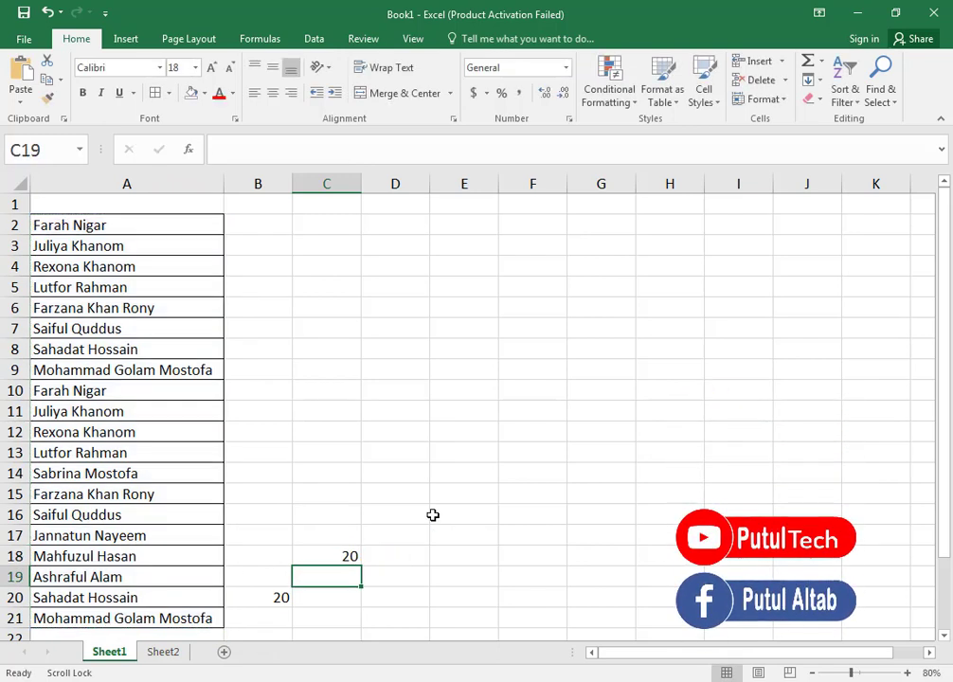
pyautogui.click(349, 557)
pyautogui.doubleClick(348, 556)
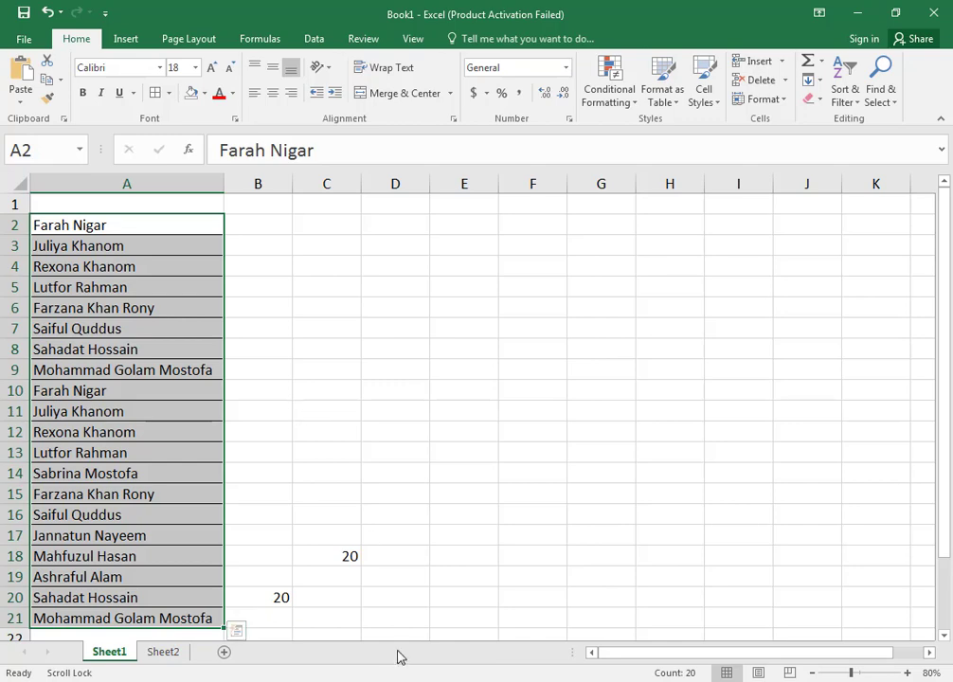
# Look through the table on Sheet2 and select the full list of names in column B, starting at B2.
pyautogui.click(163, 652)
pyautogui.scroll(-9, 322, 452)
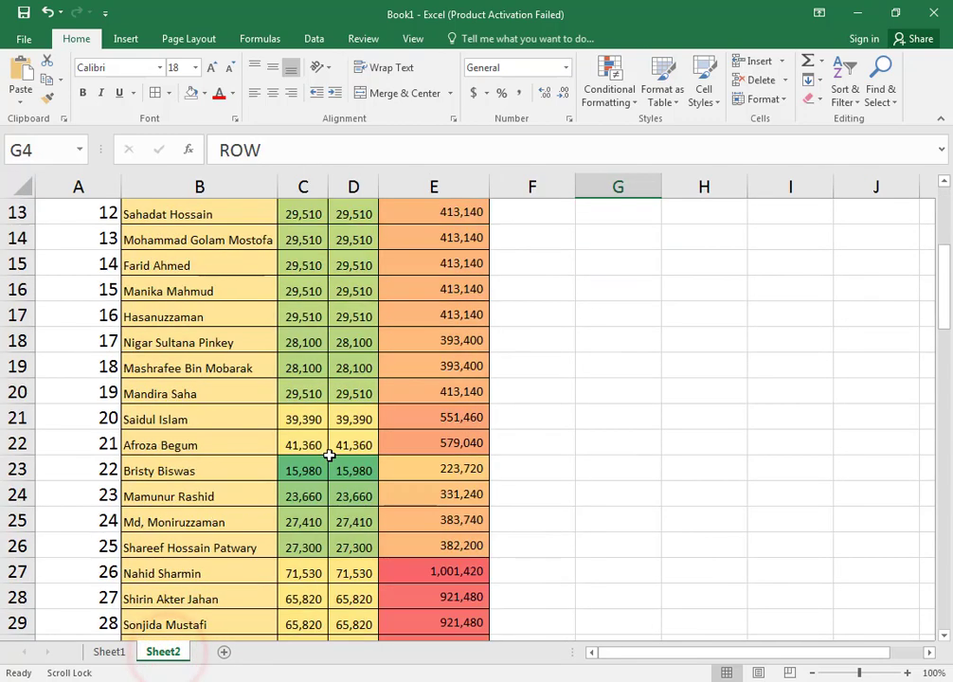
pyautogui.scroll(9, 329, 454)
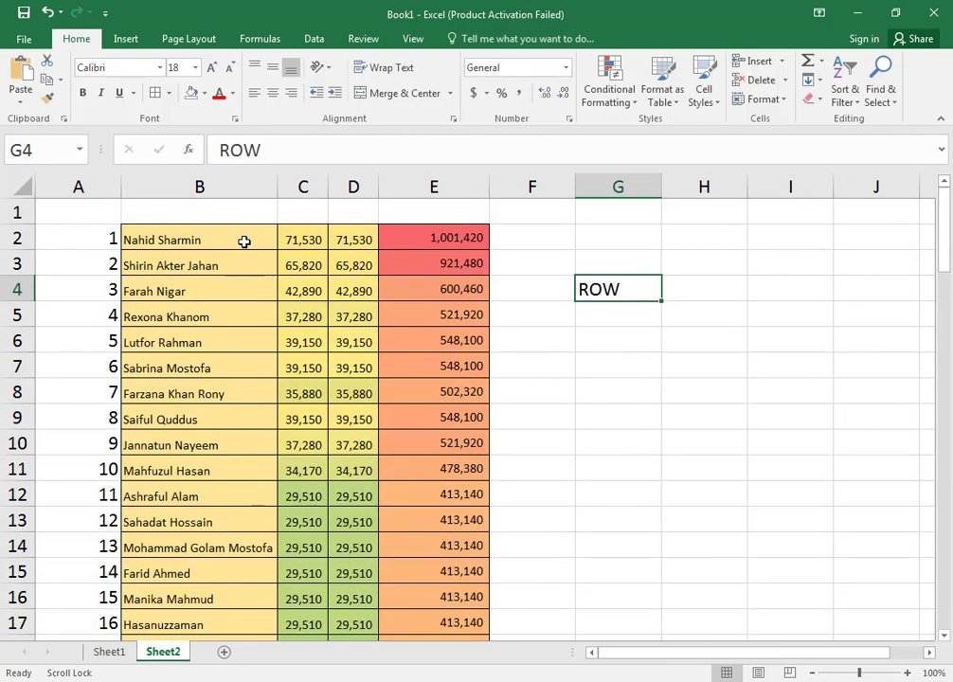
pyautogui.moveTo(242, 239); pyautogui.dragTo(221, 678)
pyautogui.moveTo(219, 611); pyautogui.dragTo(219, 544)
# Enter the formula =ROWS(B2:B88) in cell F85 of Sheet2 to count the rows in the name list.
pyautogui.click(550, 468)
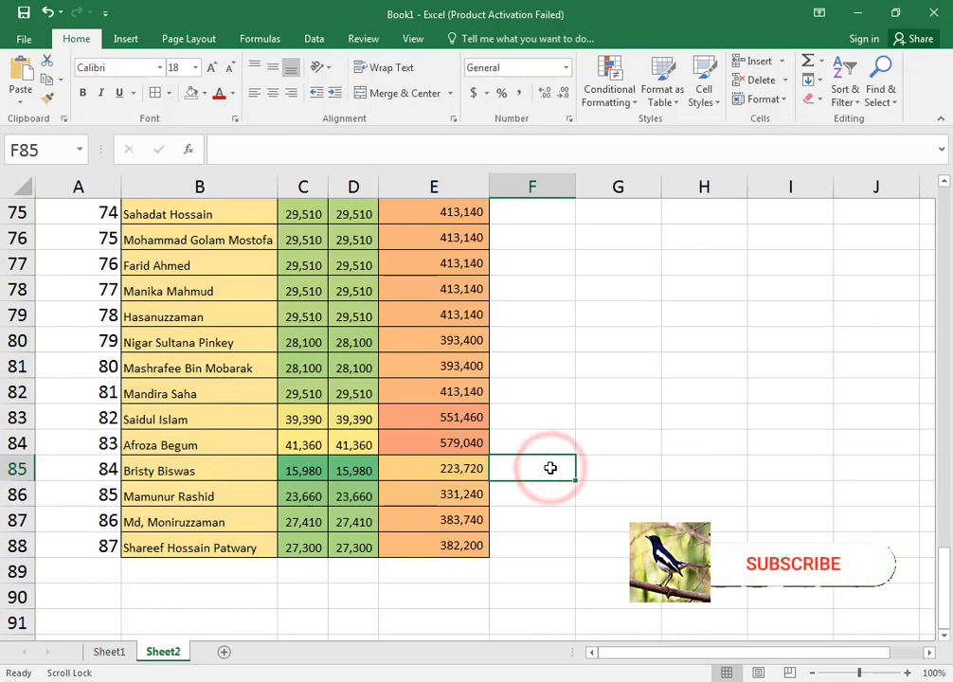
pyautogui.write('=')
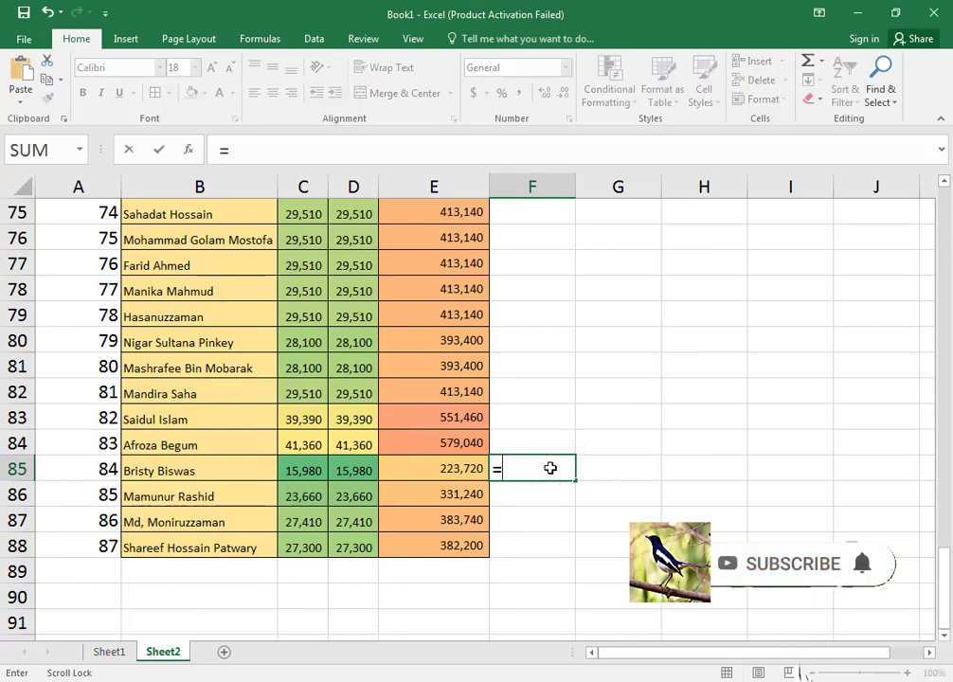
pyautogui.write('row')
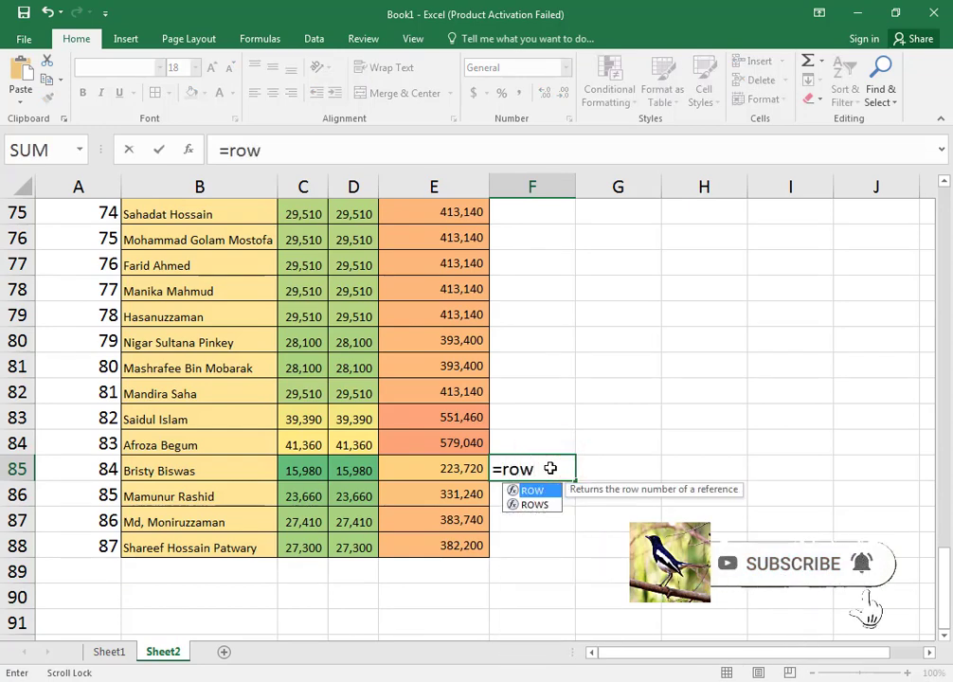
pyautogui.press('Tab')
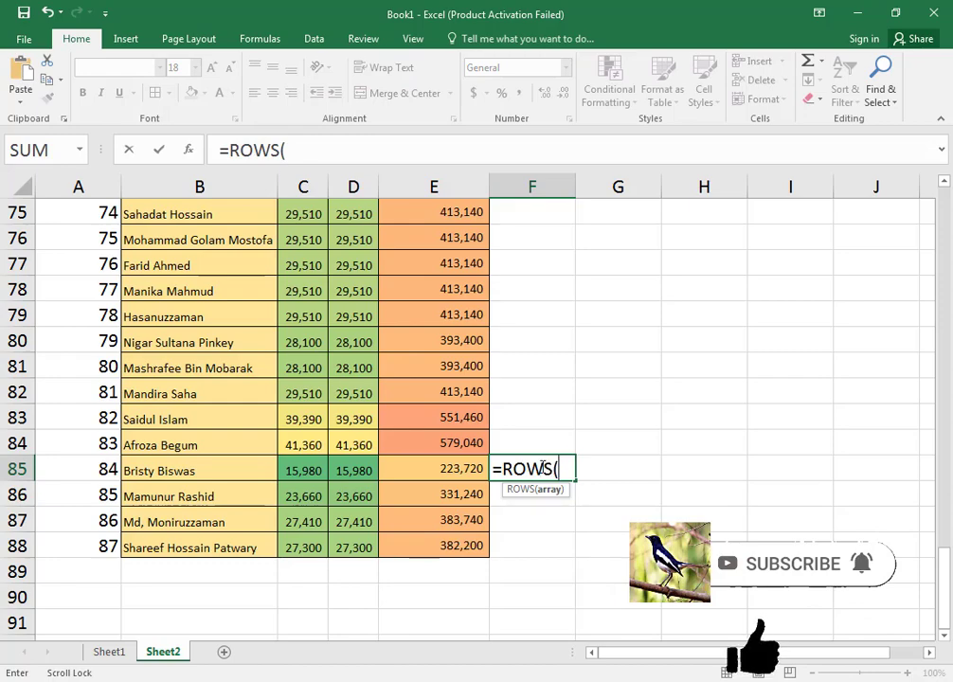
pyautogui.scroll(20, 529, 409)
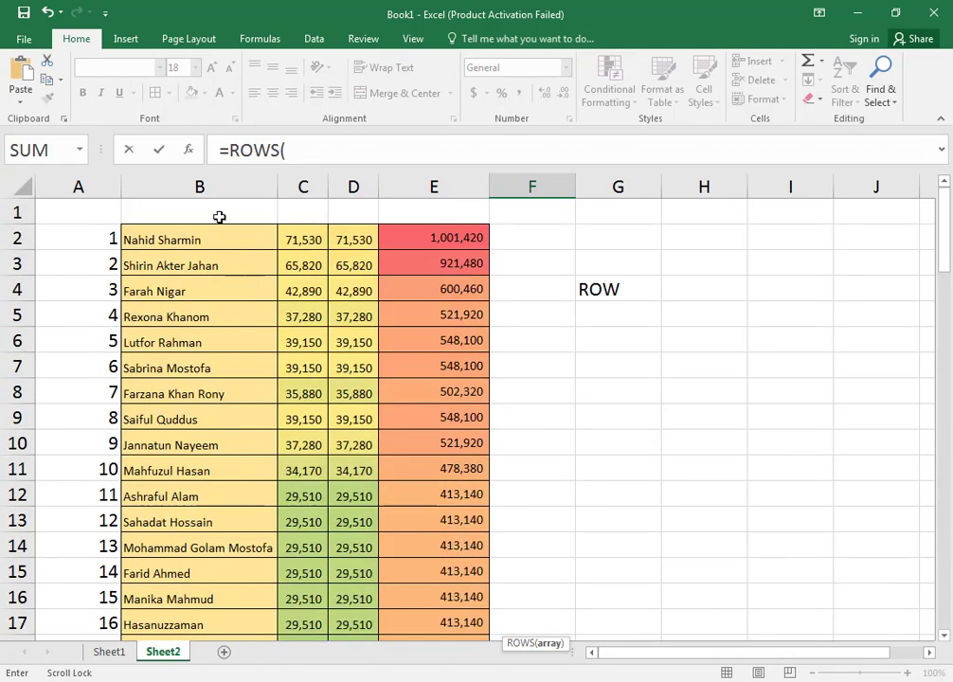
pyautogui.moveTo(214, 232); pyautogui.dragTo(217, 602)
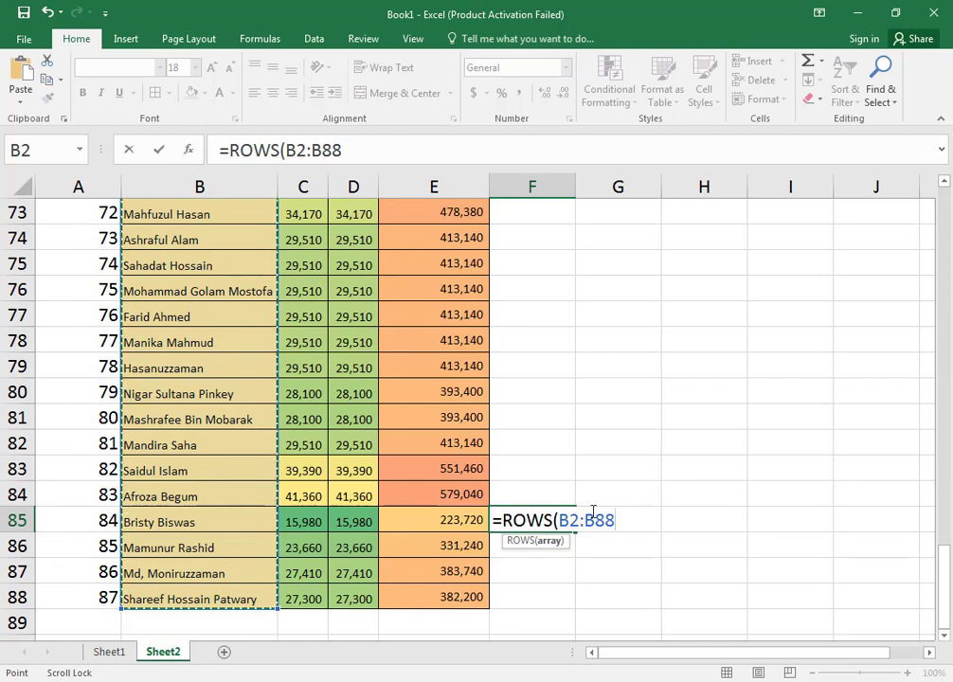
pyautogui.write(')')
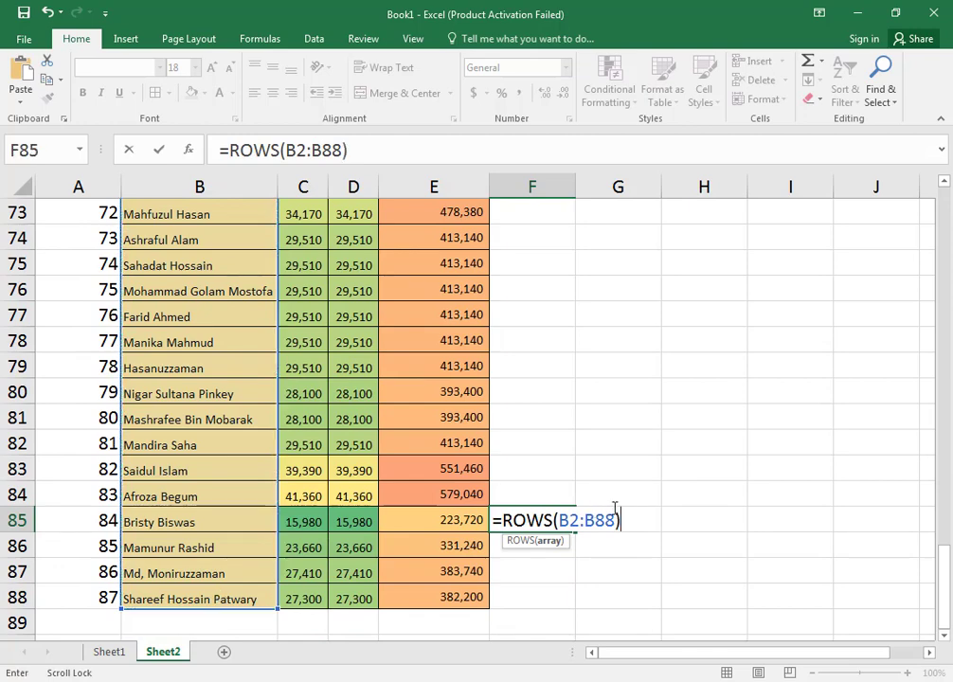
pyautogui.press('Return')
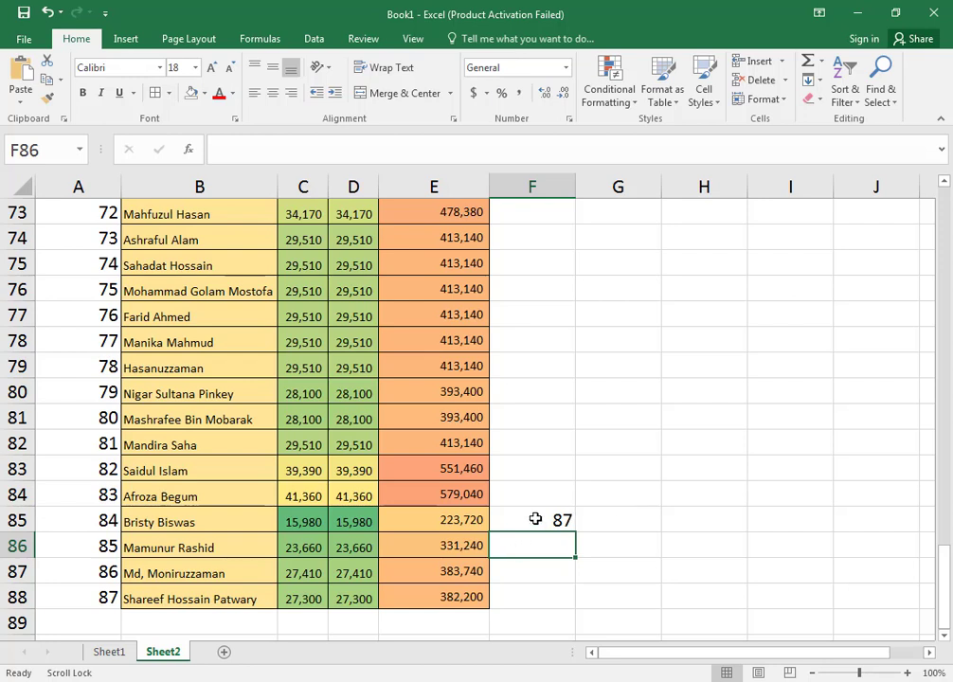
# Check the last serial number in A88 against the row count, and clear F85.
pyautogui.click(85, 598)
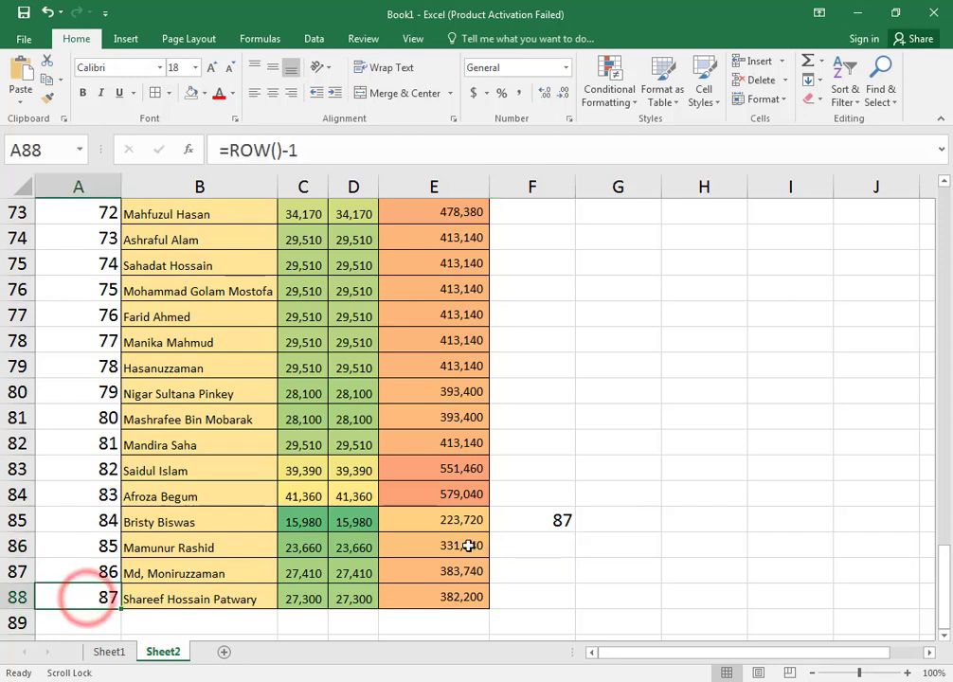
pyautogui.click(539, 518)
pyautogui.press('Delete')
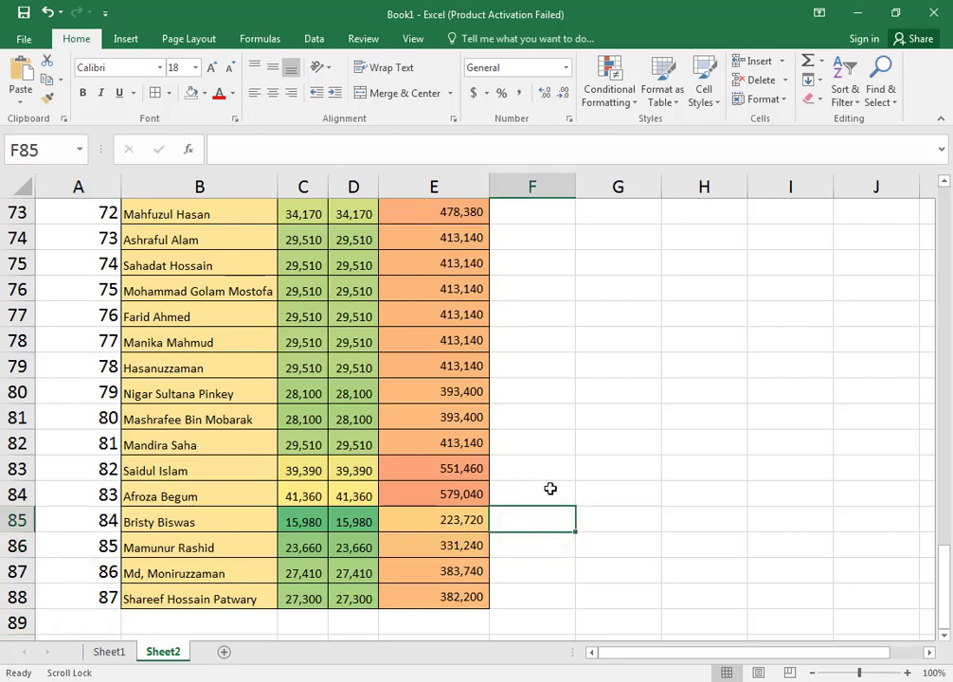
# Enter the formula =ROWS(B:B) in cell F84 to count the rows of the entire column B.
pyautogui.click(549, 487)
pyautogui.write('=')
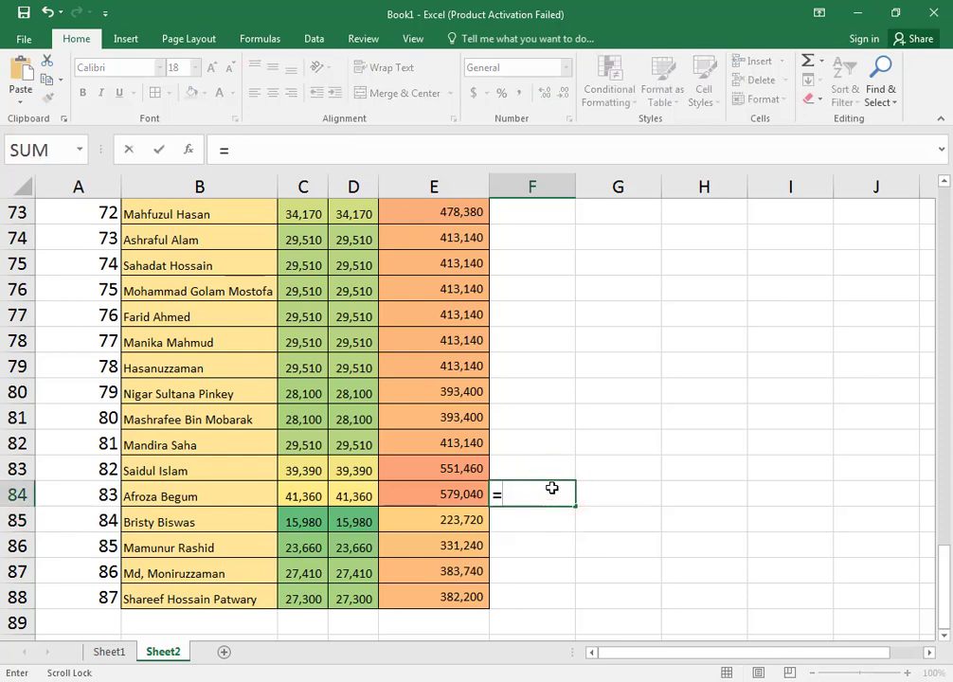
pyautogui.write('row')
pyautogui.press('Down')
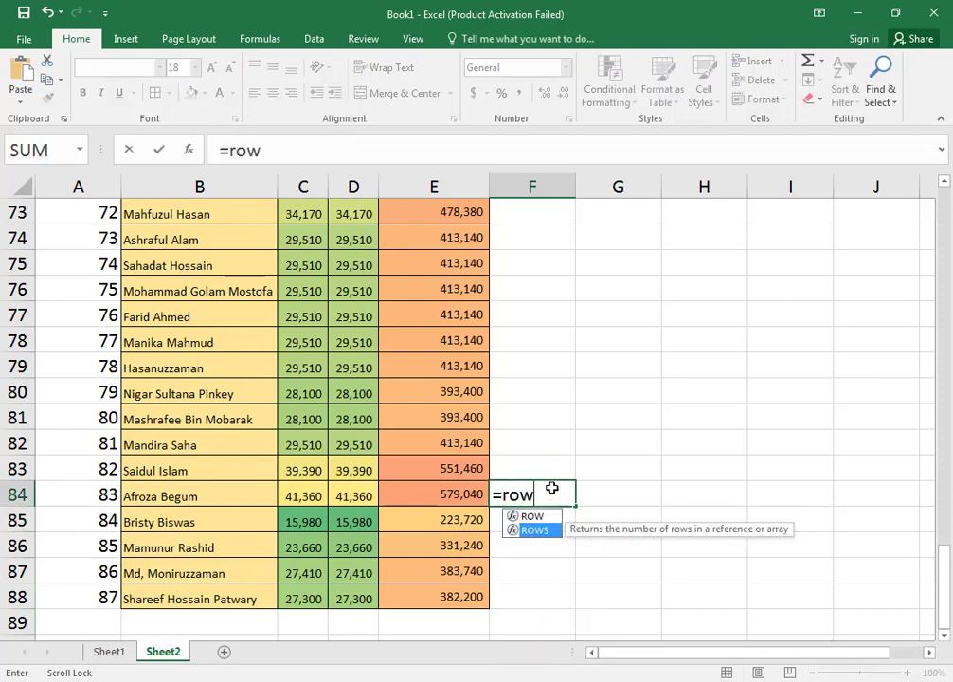
pyautogui.press('Tab')
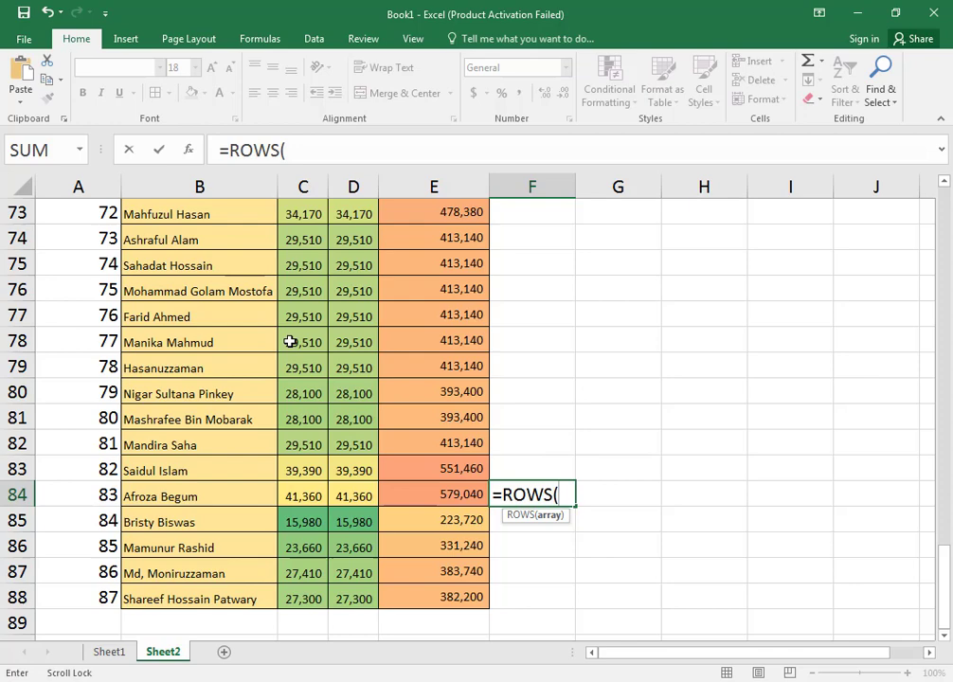
pyautogui.click(216, 185)
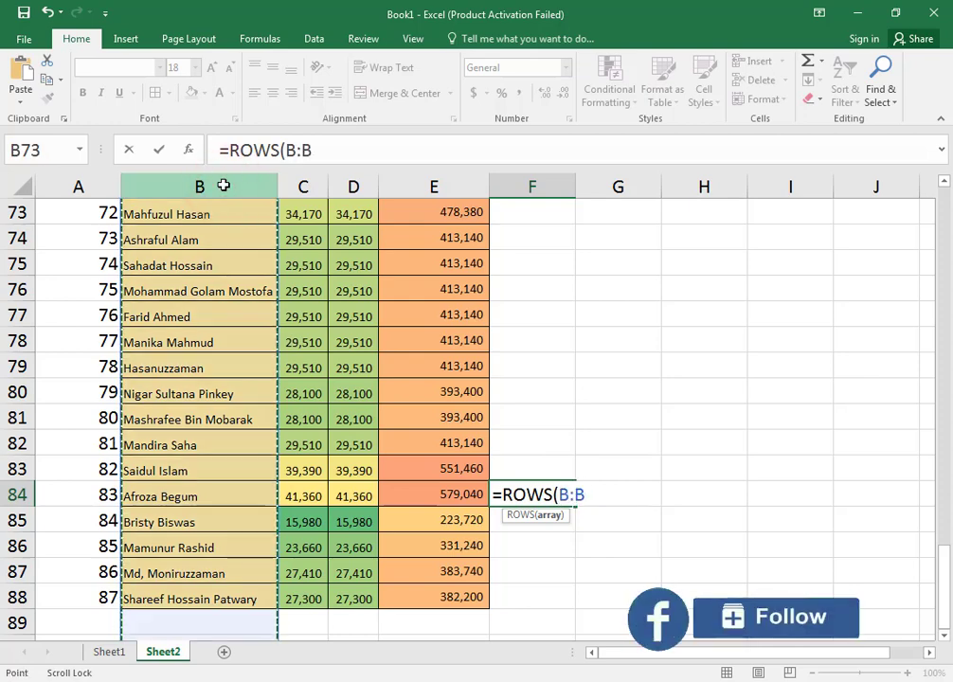
pyautogui.write(')')
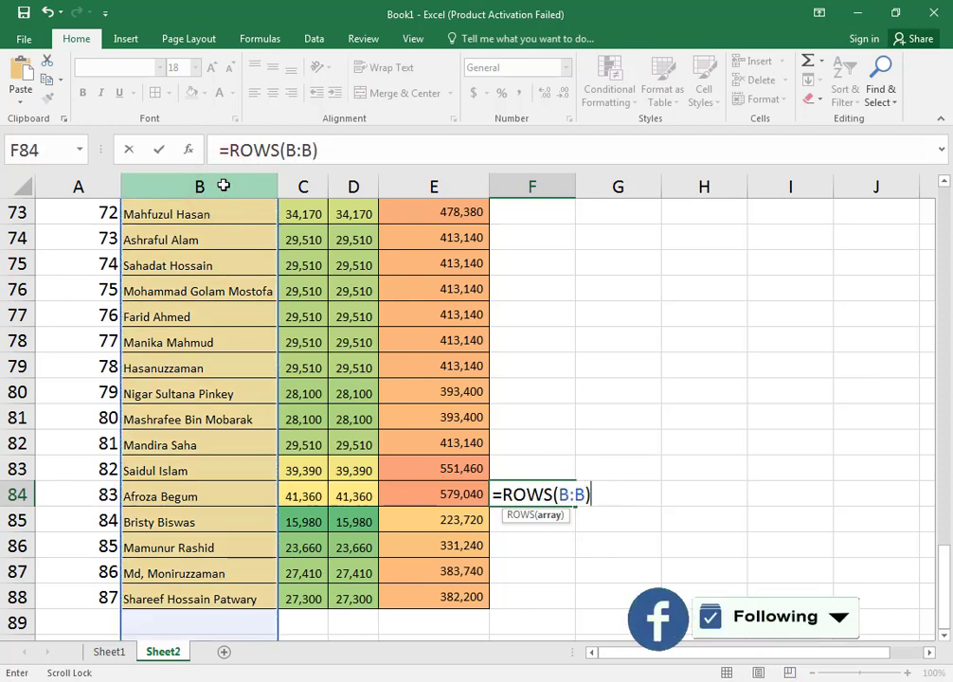
pyautogui.press('Return')
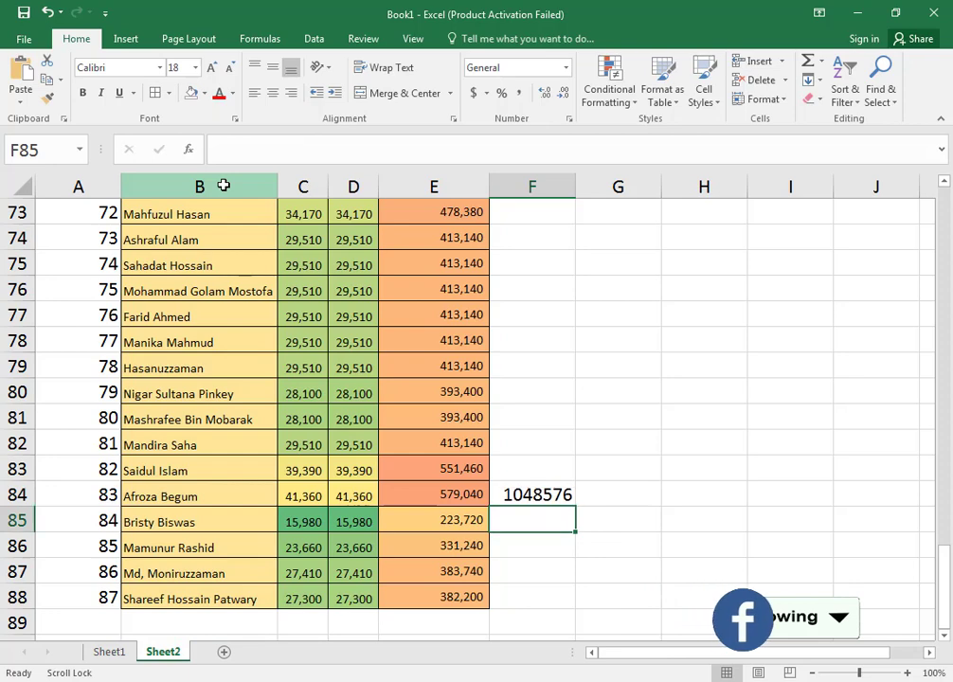
# Examine the whole-column reference B:B in the F84 formula and the extent of column B it covers.
pyautogui.click(547, 493)
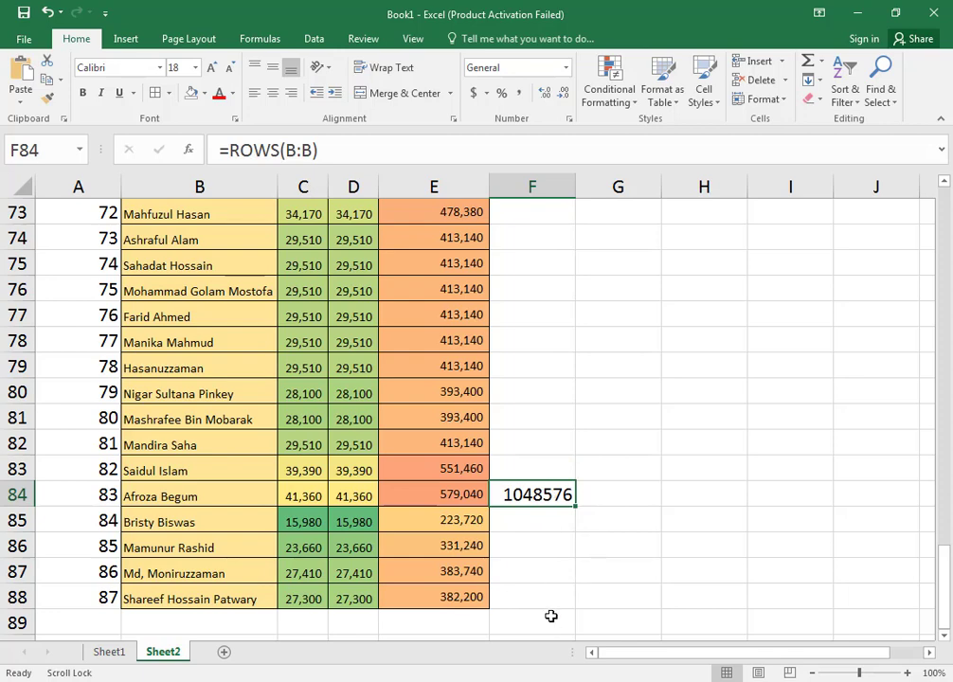
pyautogui.doubleClick(554, 499)
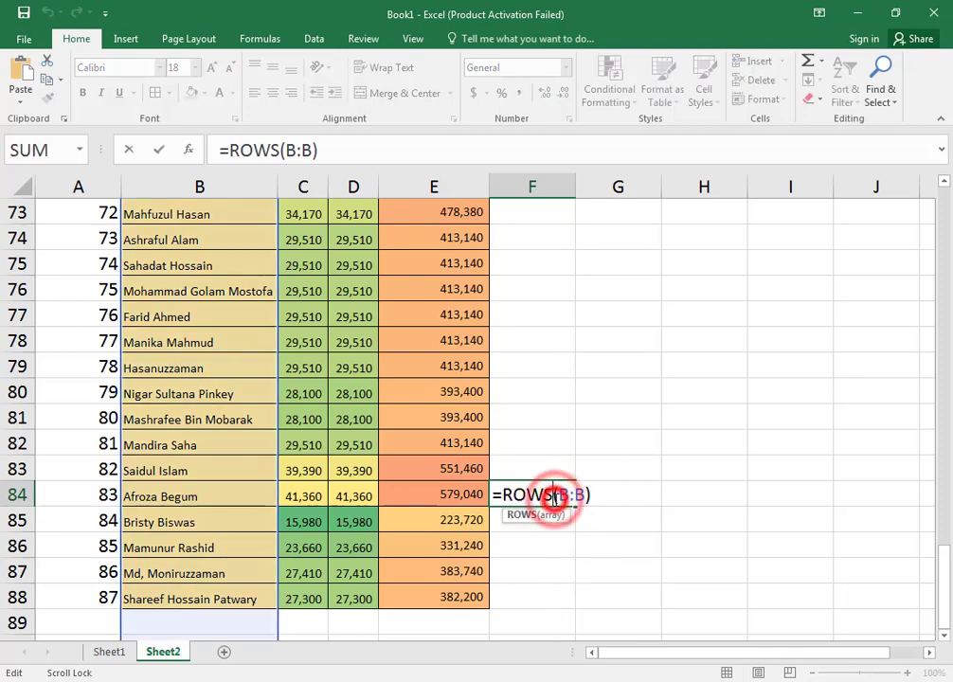
pyautogui.doubleClick(561, 496)
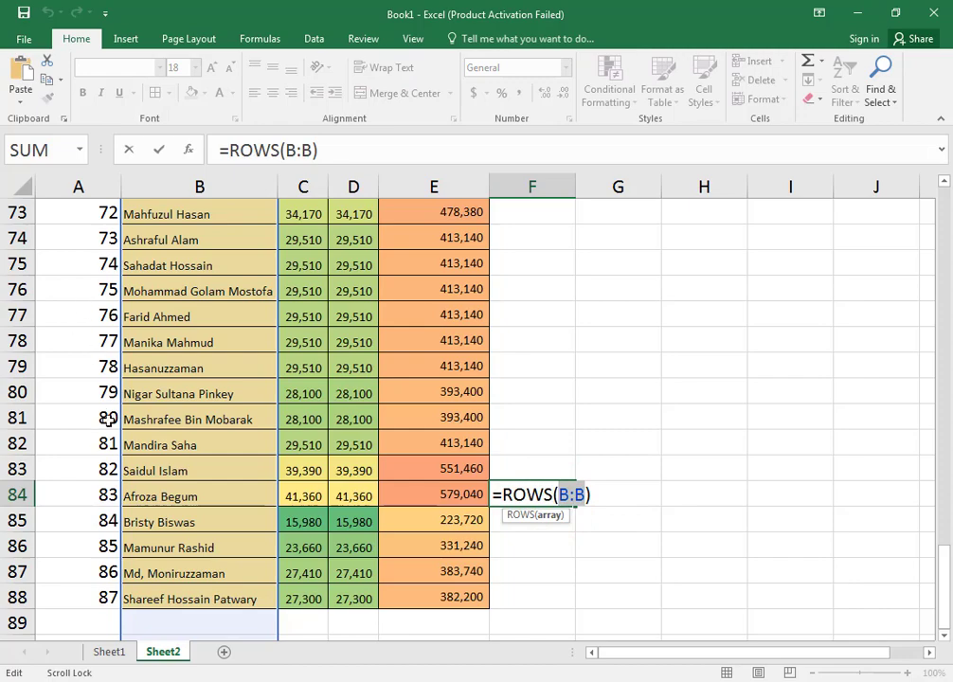
pyautogui.scroll(-11, 109, 418)
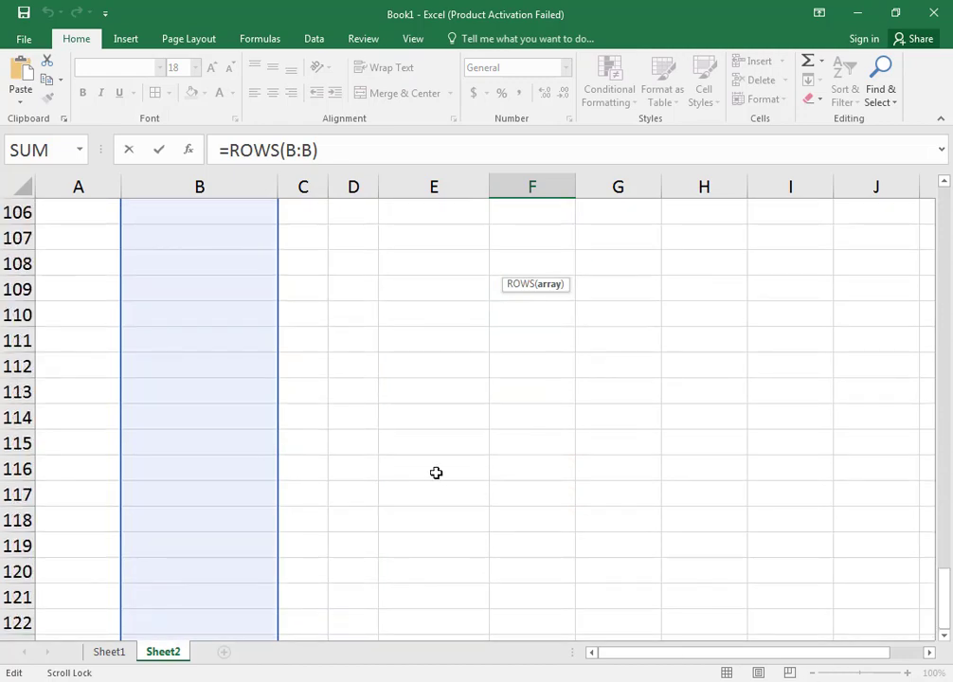
pyautogui.scroll(19, 570, 486)
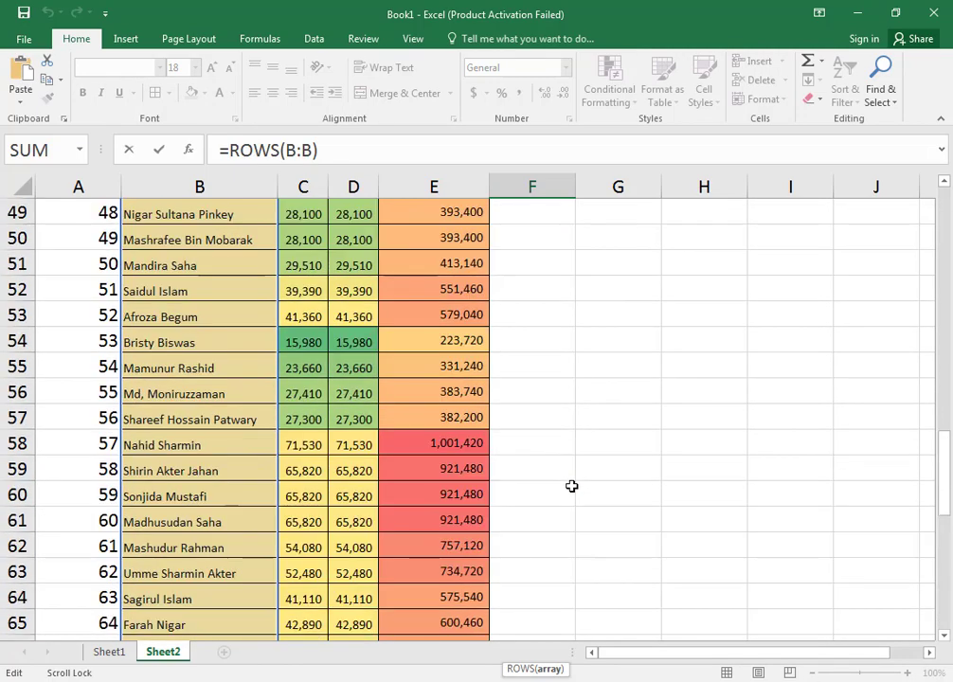
pyautogui.scroll(-4, 571, 486)
pyautogui.scroll(6, 570, 485)
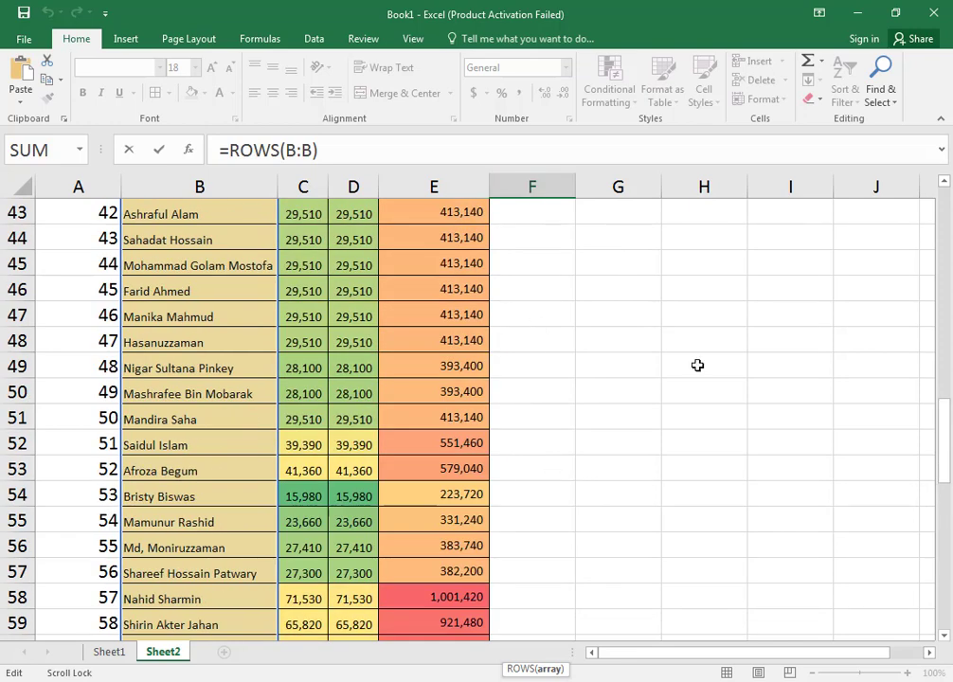